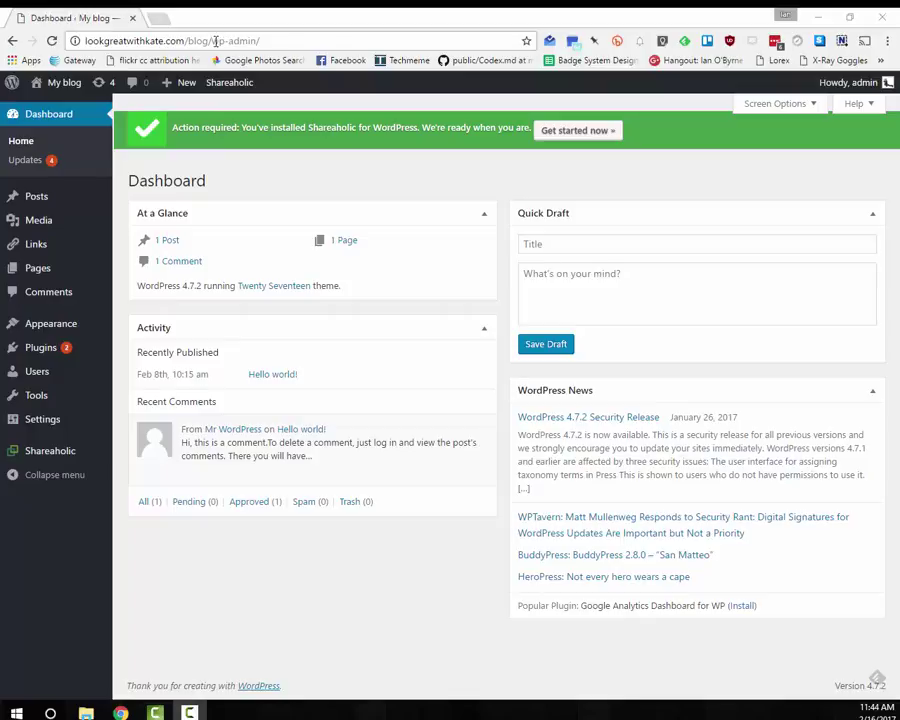
pyautogui.moveTo(215, 41); pyautogui.dragTo(274, 42)
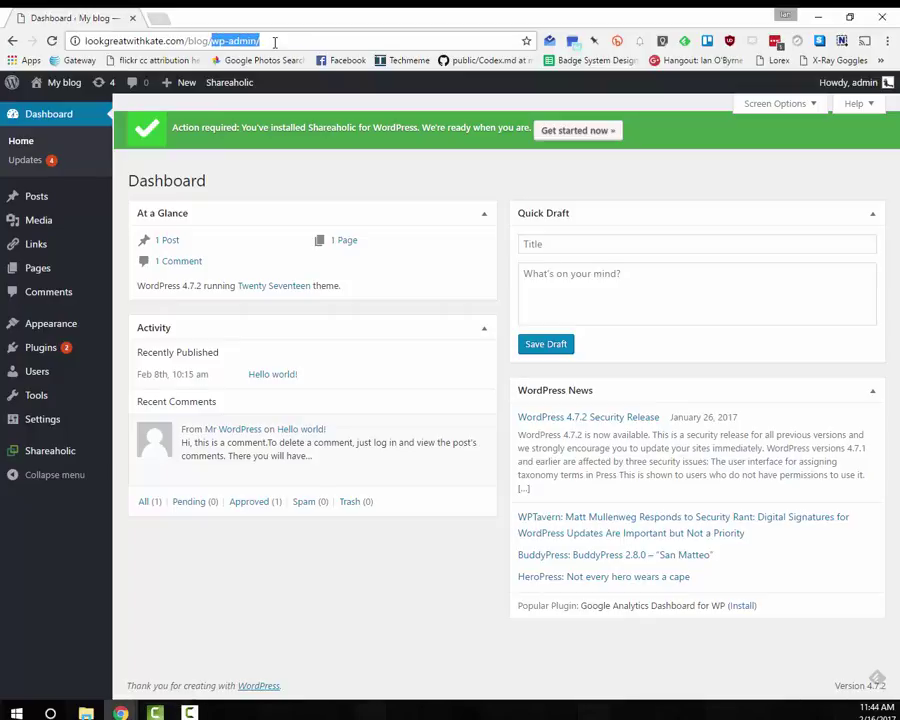
pyautogui.click(275, 170)
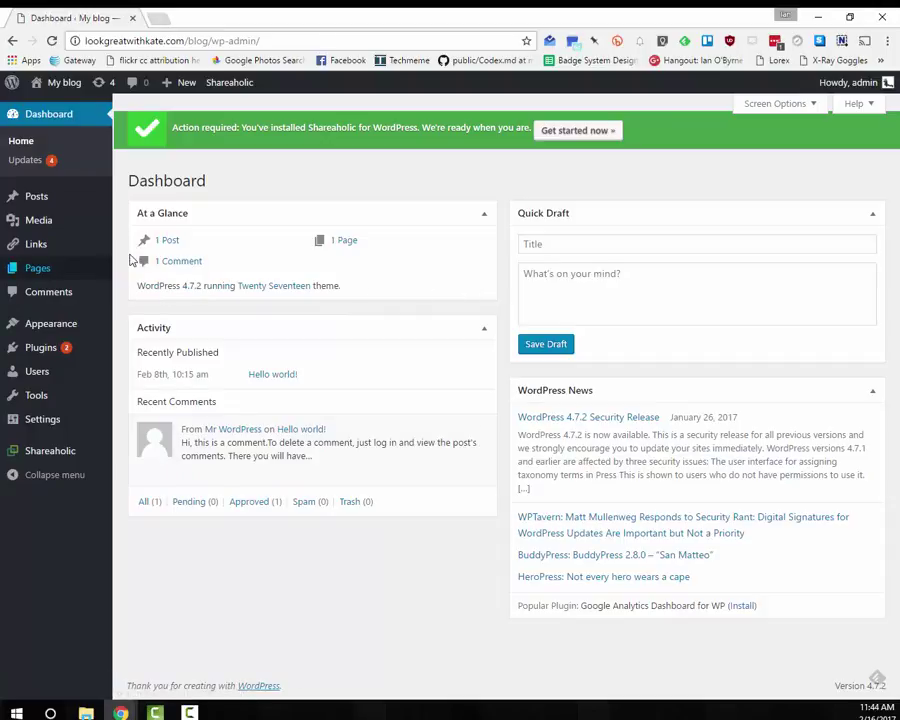
# Select all outdated plugins in WordPress Updates, Subscribe To Comments and WordPress Importer, and update them.
pyautogui.click(40, 161)
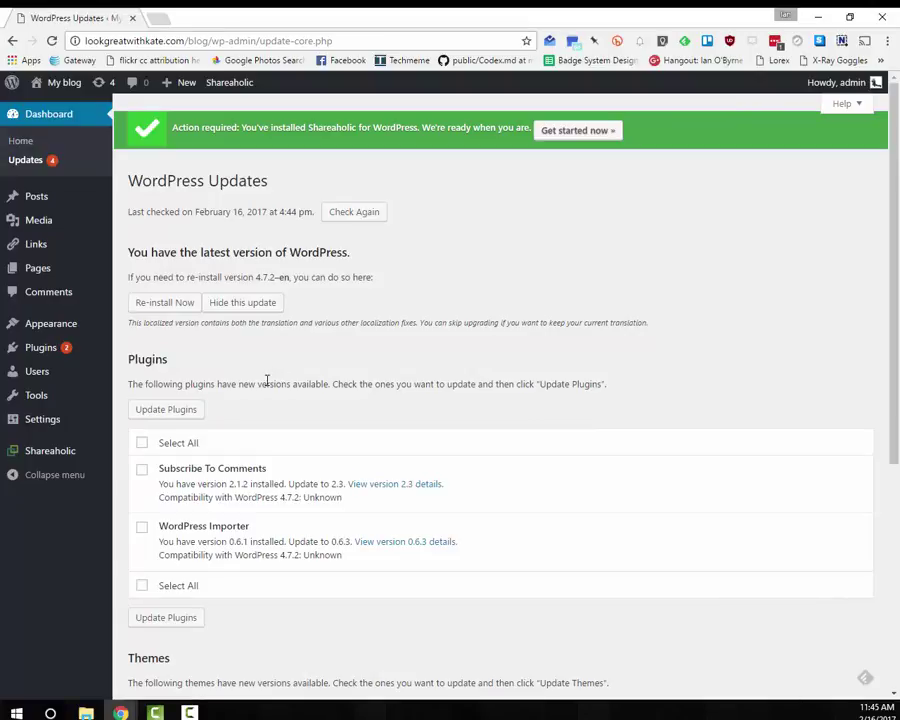
pyautogui.scroll(-4, 238, 418)
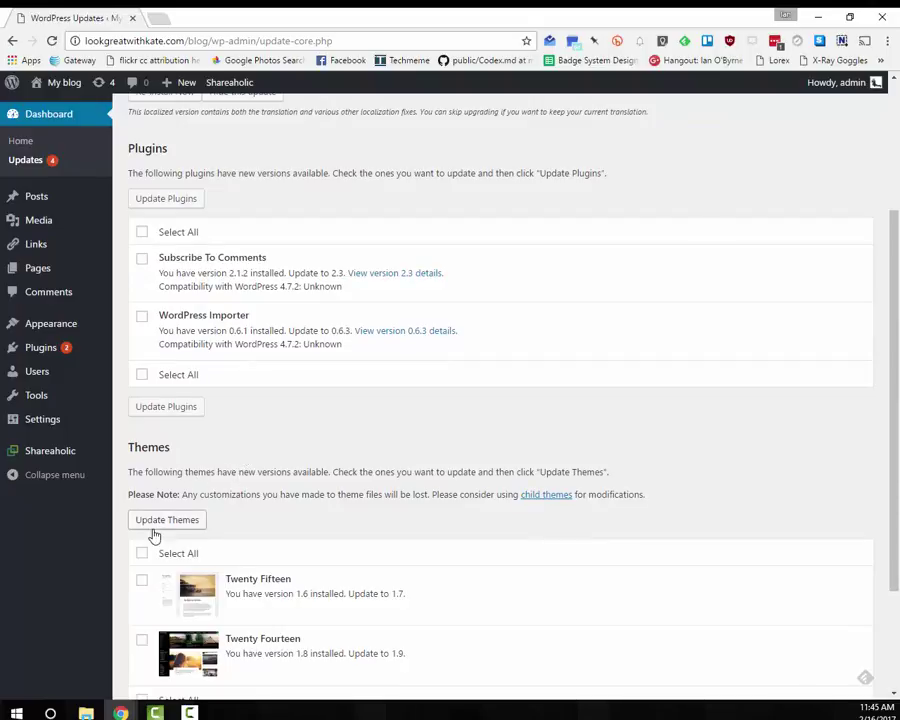
pyautogui.click(140, 233)
pyautogui.click(166, 200)
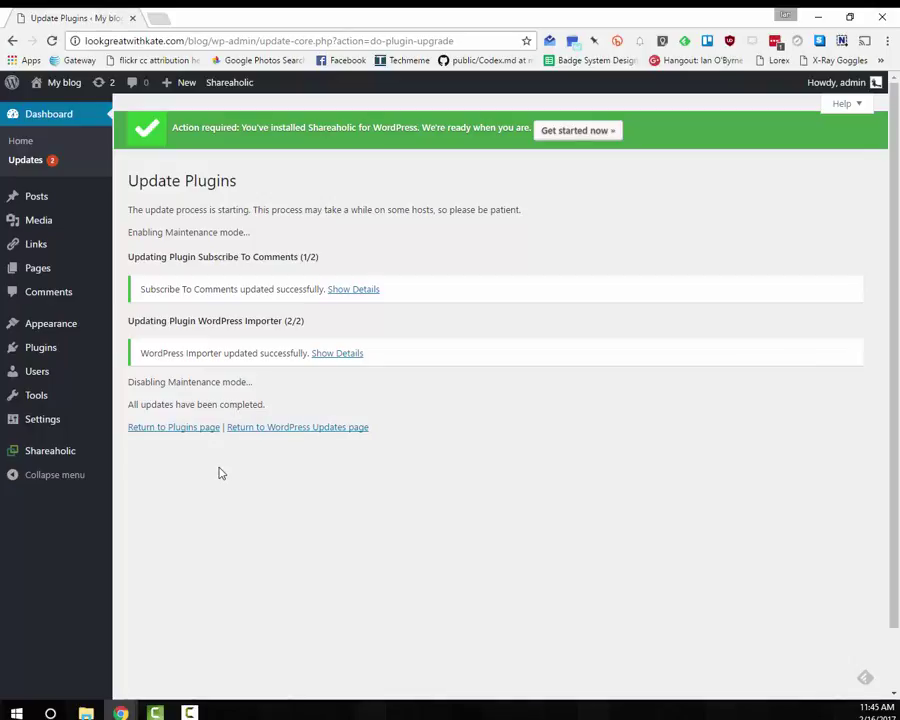
# Create a new post titled "Post One" with the body text "This is post one.".
pyautogui.click(31, 203)
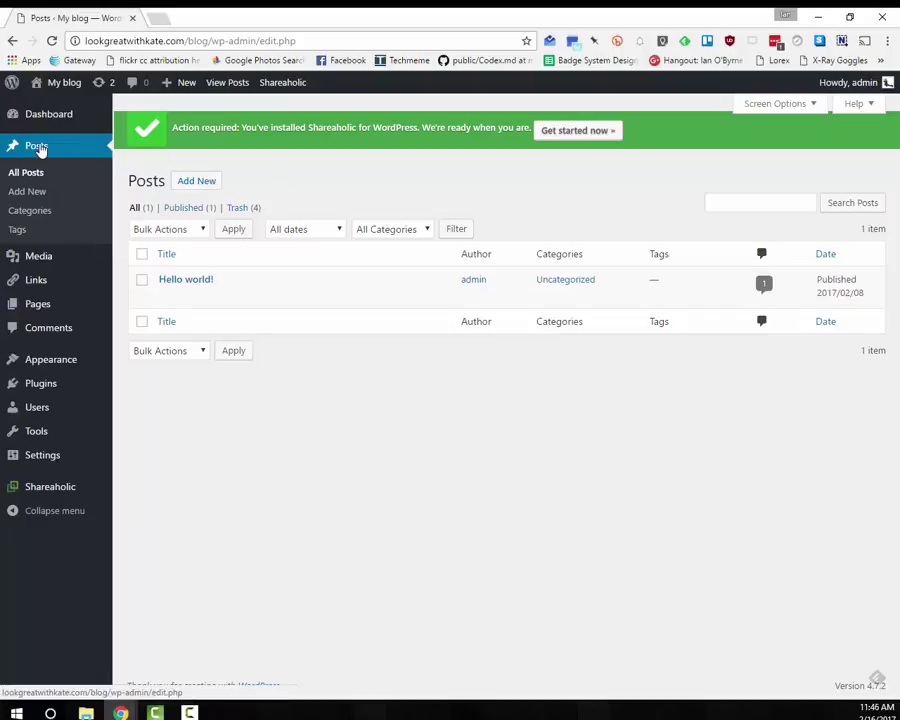
pyautogui.click(15, 153)
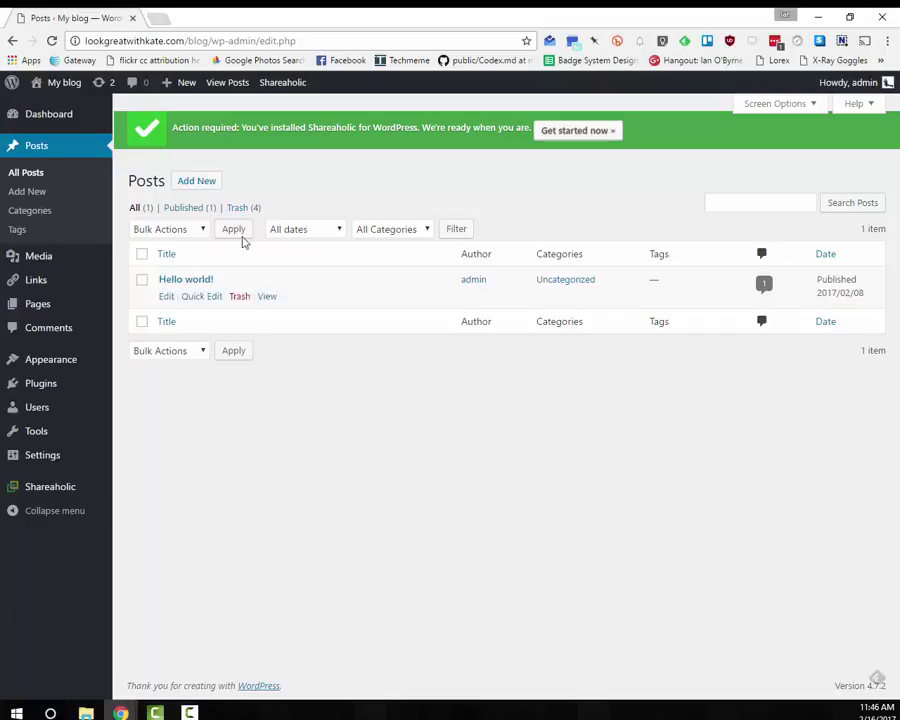
pyautogui.click(197, 181)
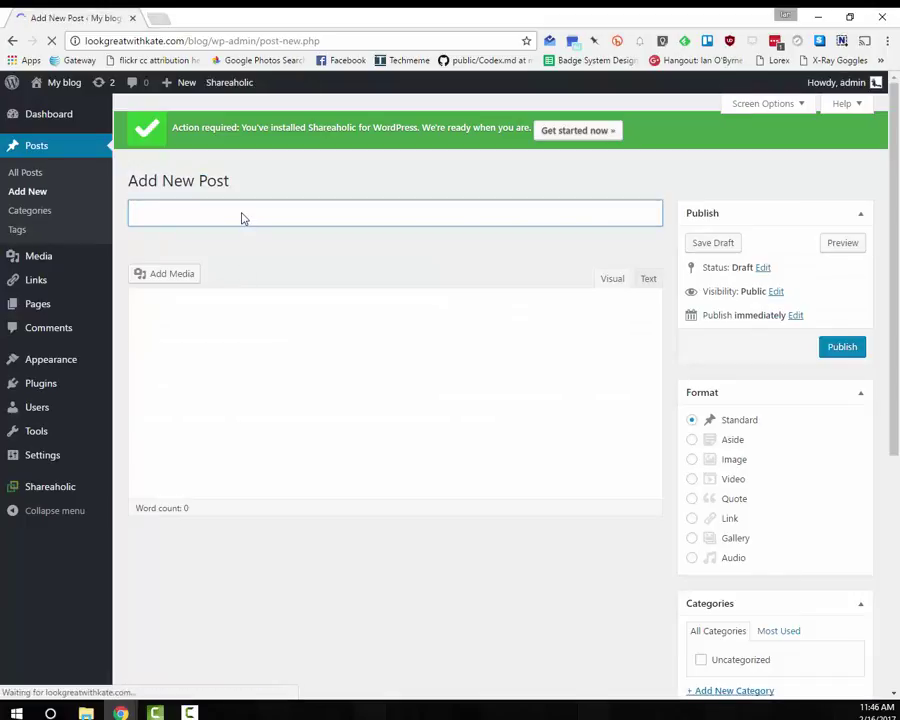
pyautogui.click(193, 215)
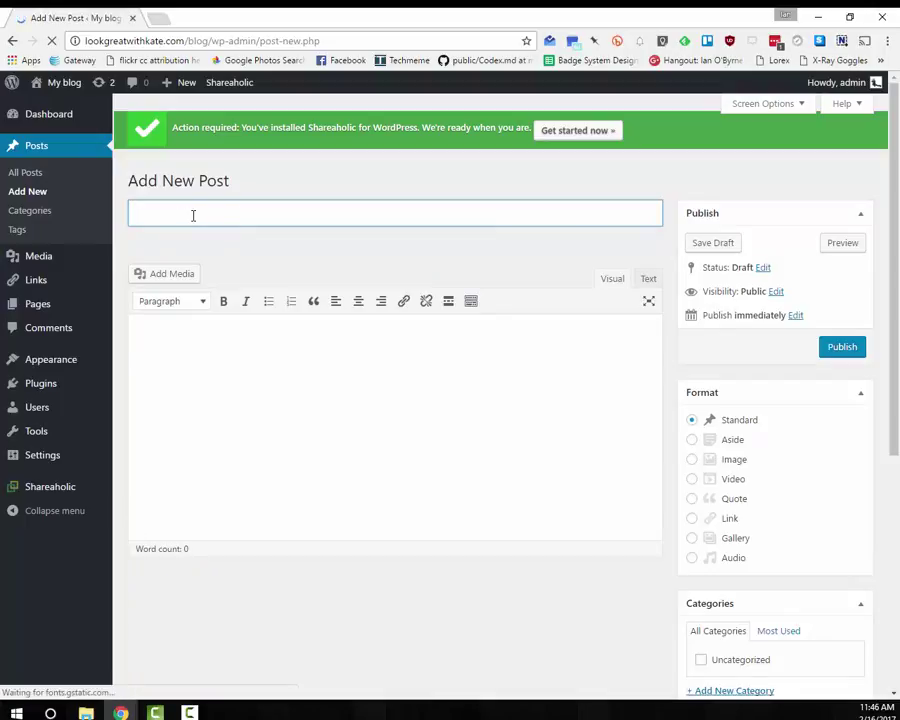
pyautogui.write('Ppst')
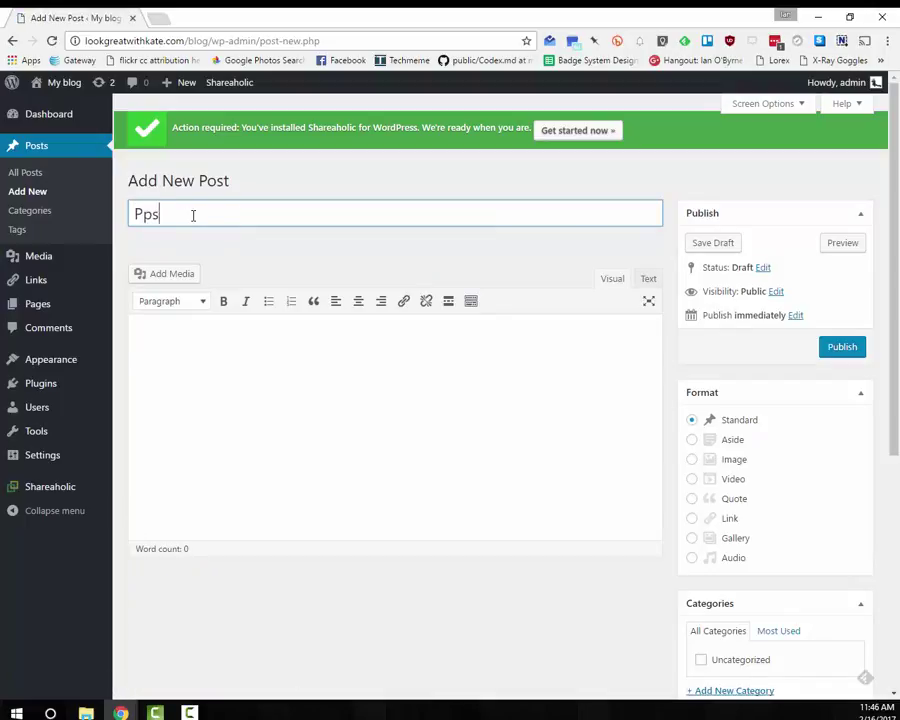
pyautogui.press('BackSpace')
pyautogui.press('BackSpace')
pyautogui.press('BackSpace')
pyautogui.press('BackSpace')
pyautogui.write('ost ')
pyautogui.write('POMe')
pyautogui.press('BackSpace')
pyautogui.press('BackSpace')
pyautogui.press('BackSpace')
pyautogui.press('BackSpace')
pyautogui.write('One')
pyautogui.click(228, 452)
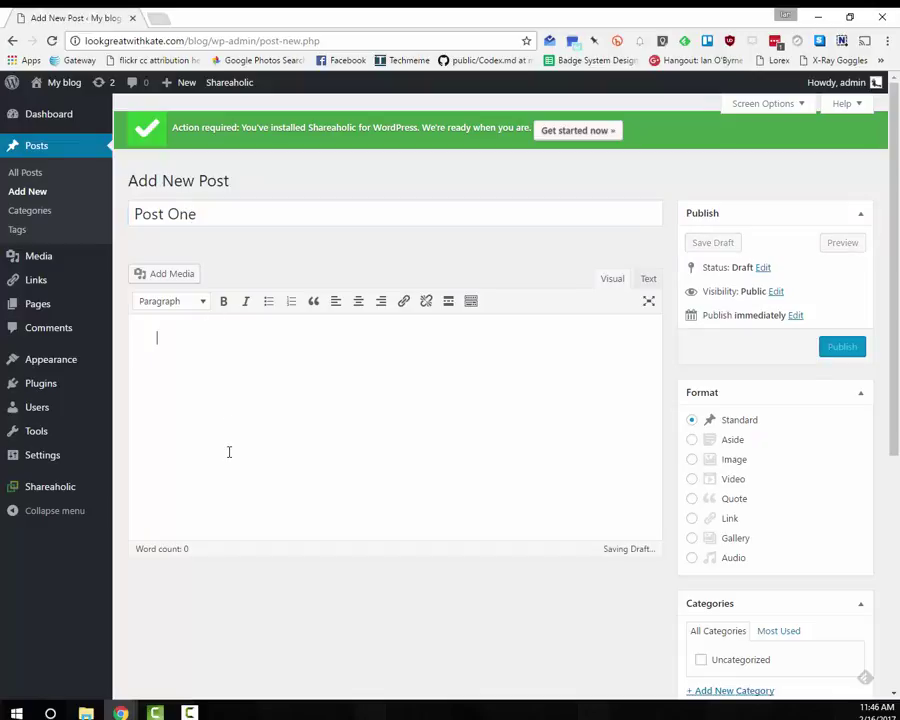
pyautogui.write('This is post one')
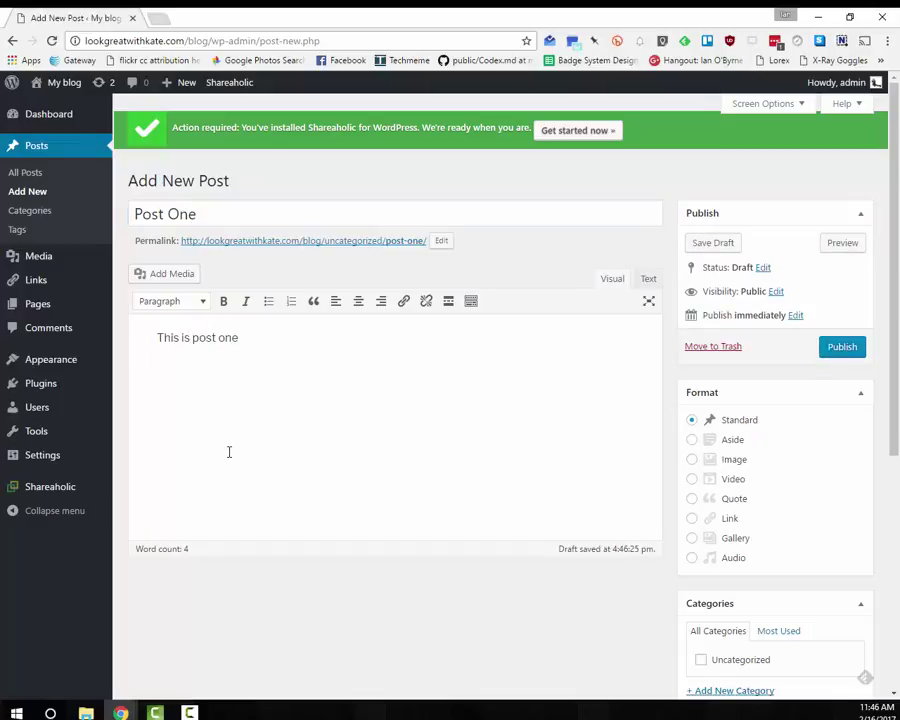
# Set the media library photo of the street front with red lanterns as the post's featured image.
pyautogui.scroll(-3, 434, 406)
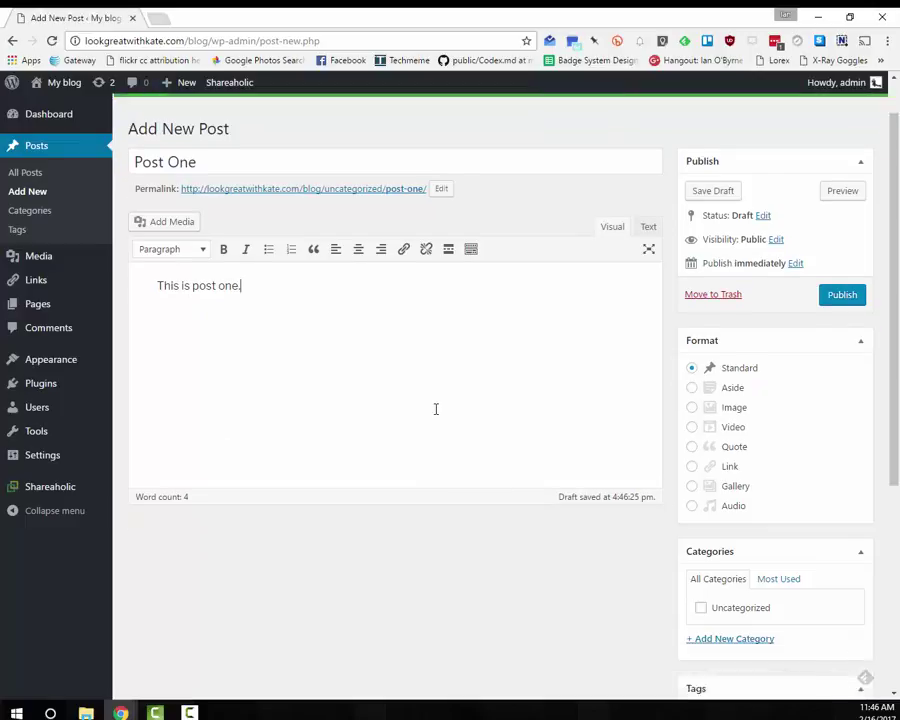
pyautogui.scroll(-5, 598, 540)
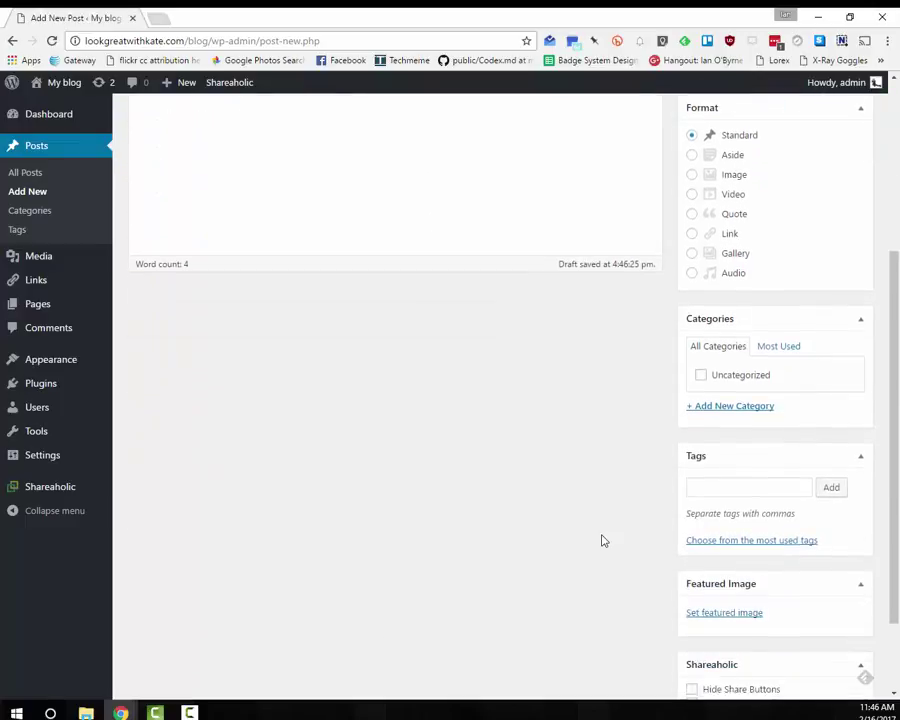
pyautogui.click(712, 514)
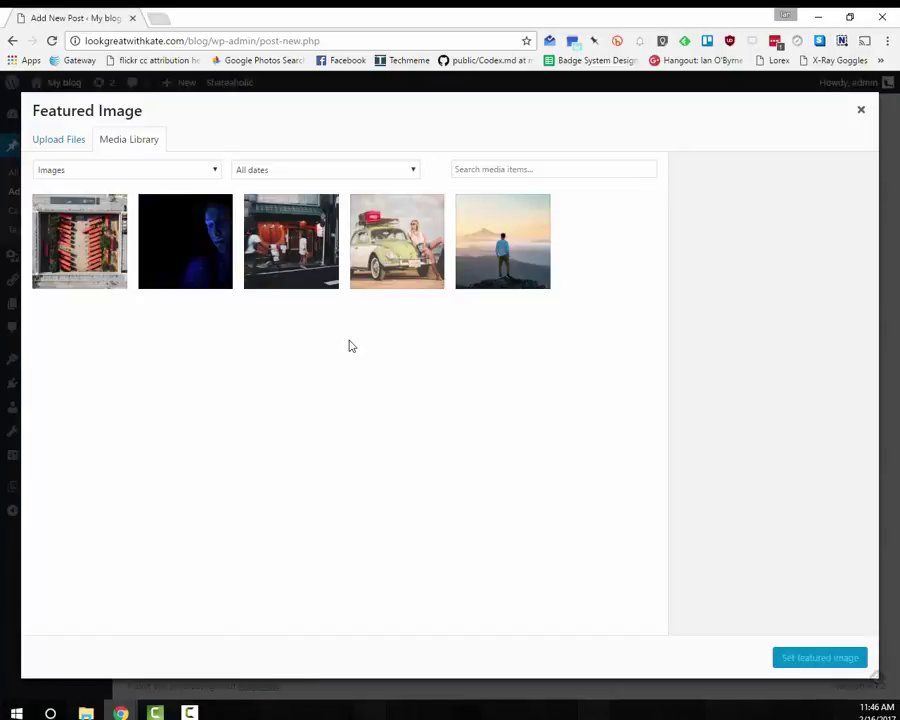
pyautogui.click(290, 258)
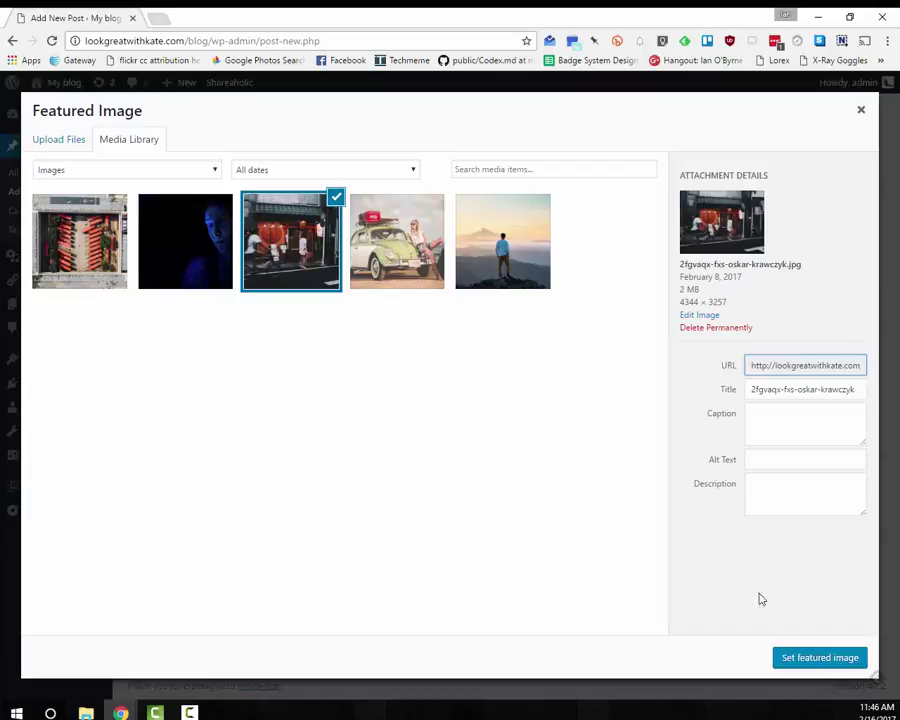
pyautogui.click(818, 658)
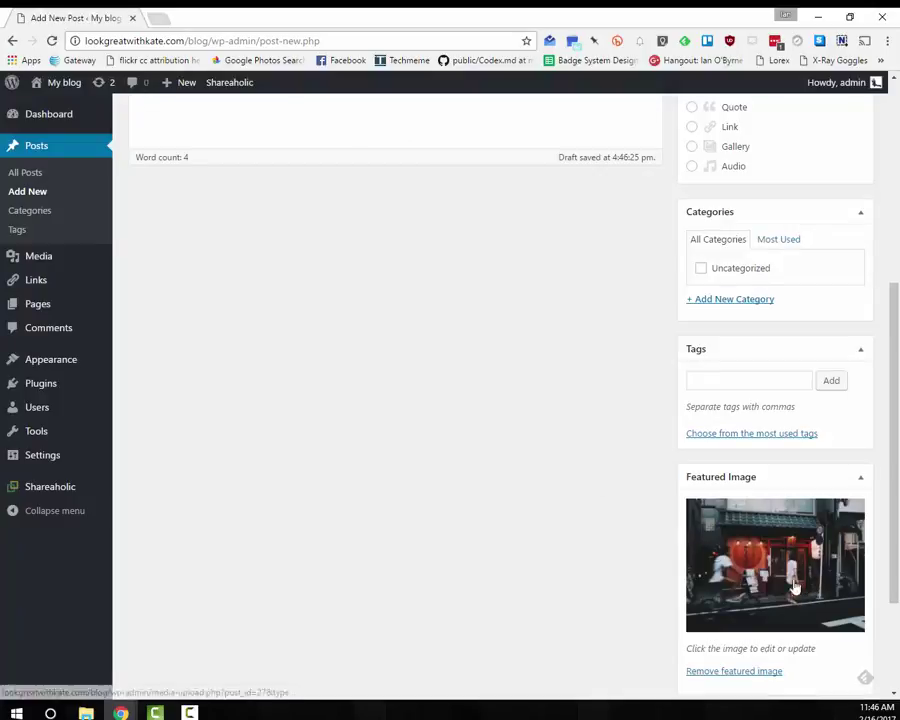
# Insert the green vintage car photo from the media library above the post's text and publish the post.
pyautogui.scroll(4, 580, 470)
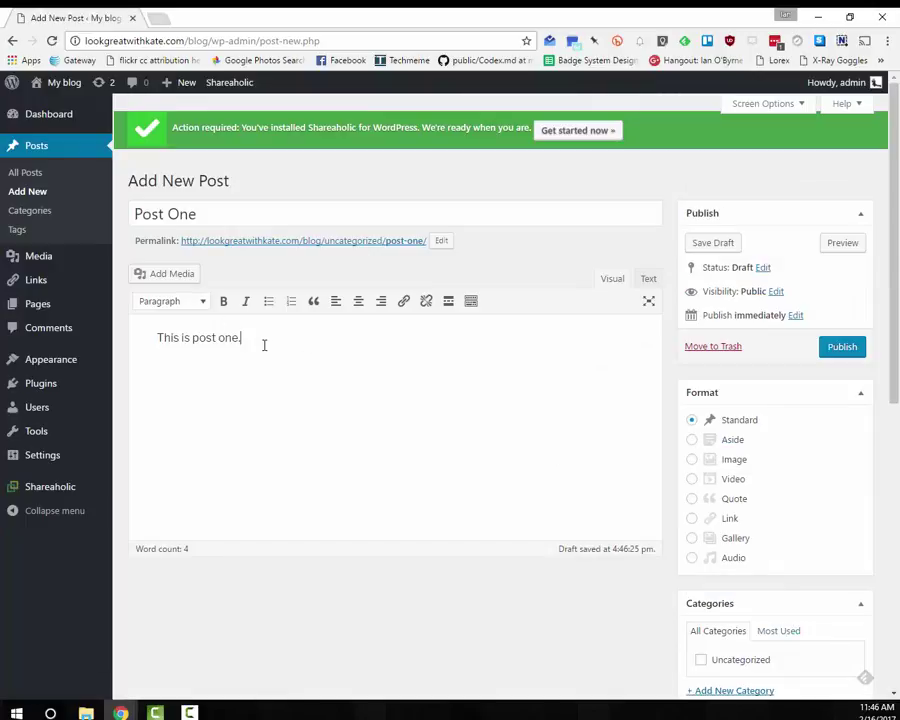
pyautogui.click(166, 341)
pyautogui.press('Return')
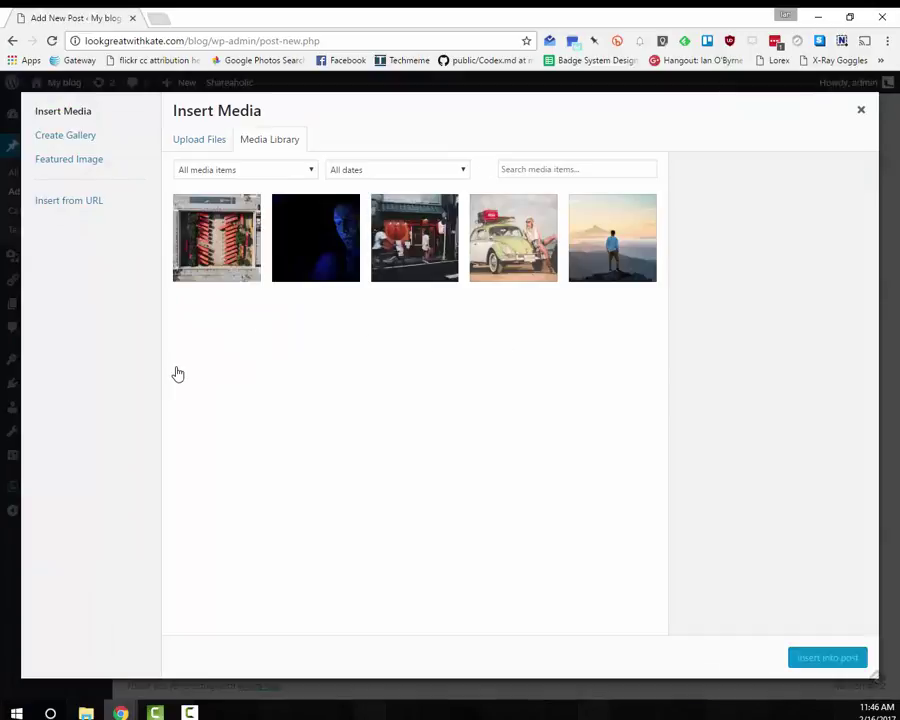
pyautogui.click(483, 257)
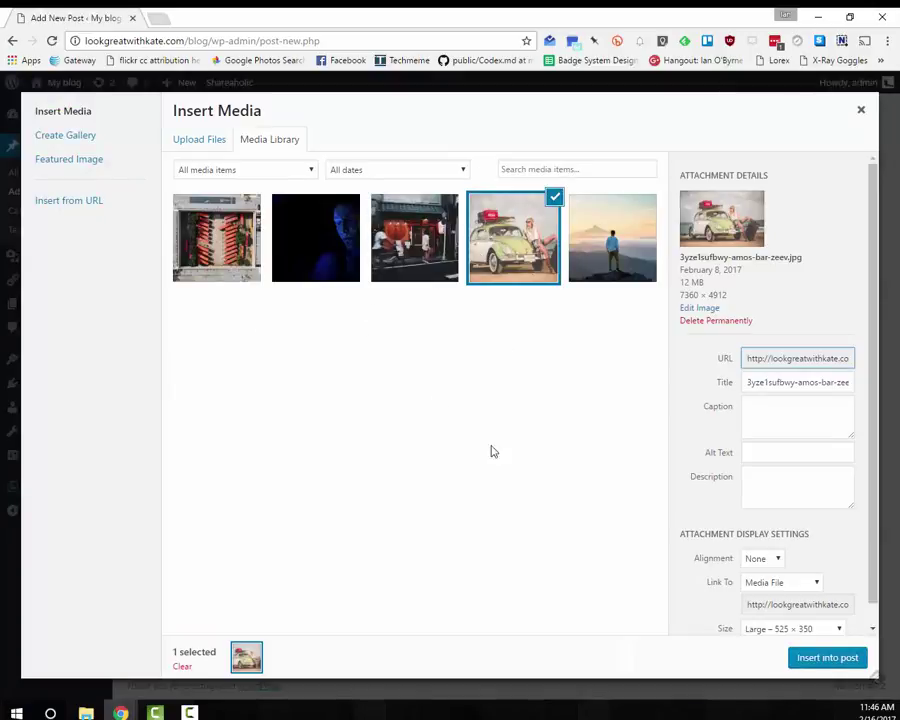
pyautogui.click(826, 658)
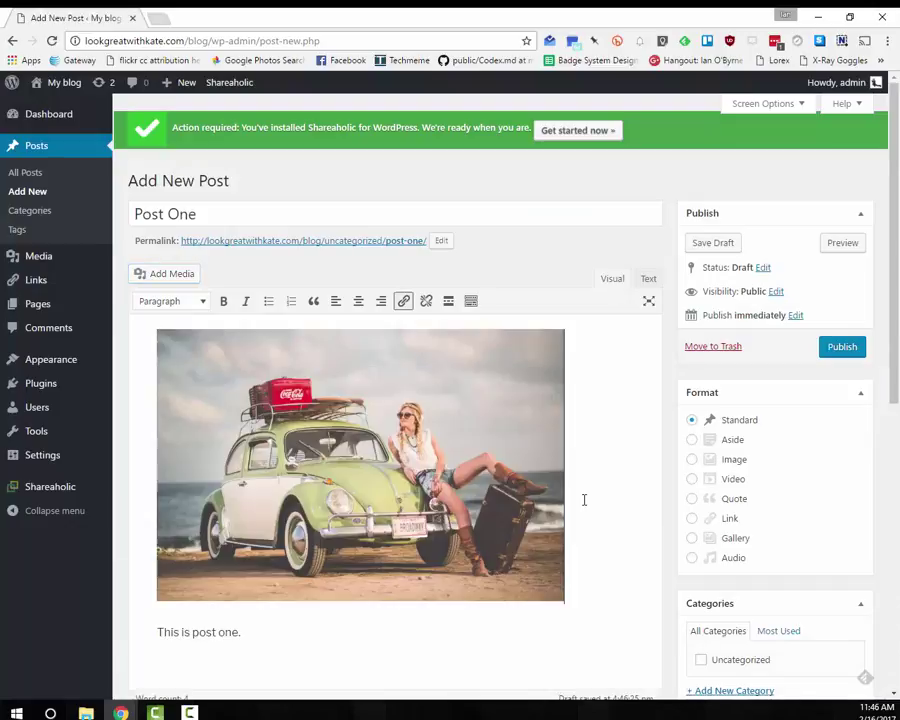
pyautogui.click(840, 350)
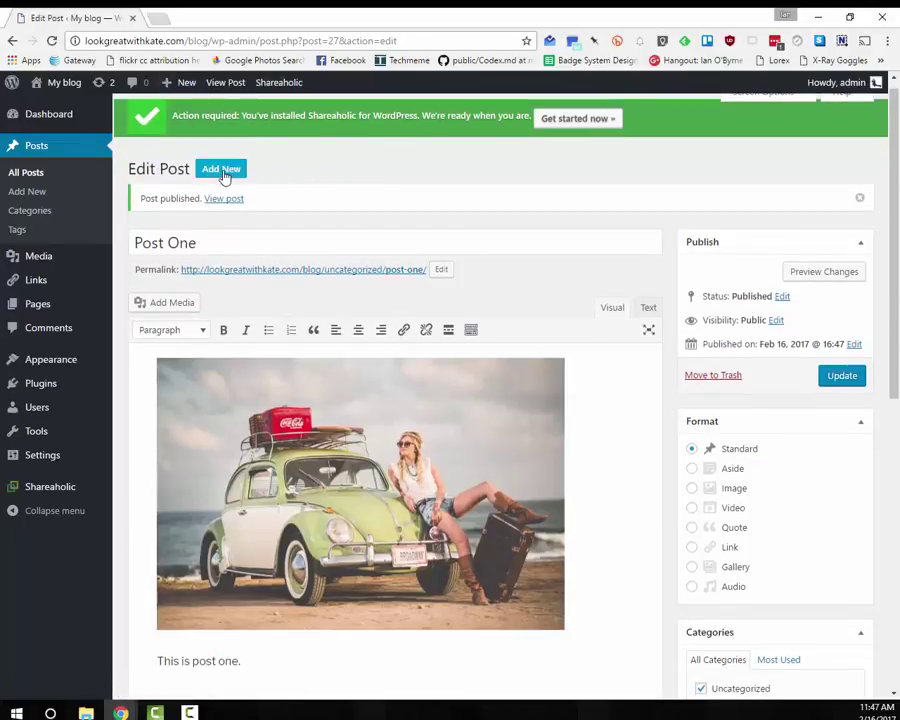
# Create another new post titled "Post Two" with the body text "This is post two.".
pyautogui.click(222, 175)
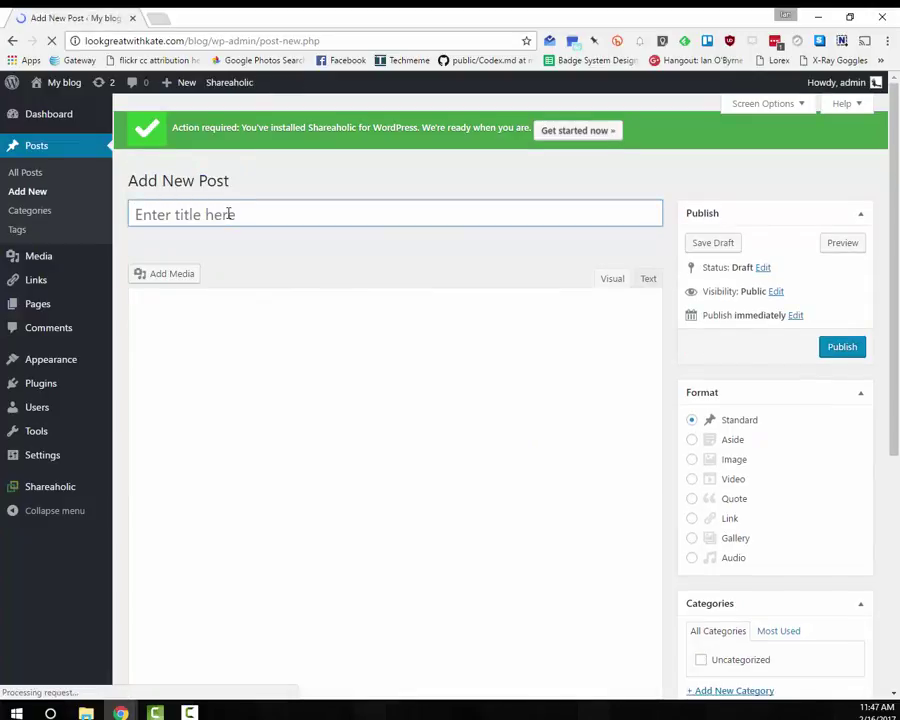
pyautogui.click(228, 213)
pyautogui.write('Ppst')
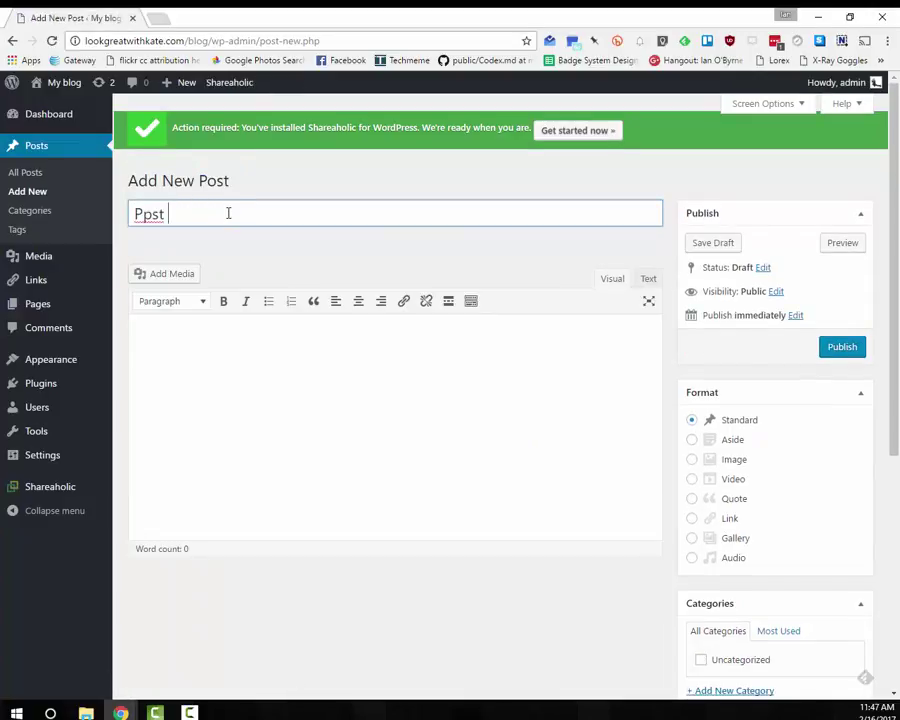
pyautogui.press('BackSpace')
pyautogui.press('BackSpace')
pyautogui.press('BackSpace')
pyautogui.write('ost Two')
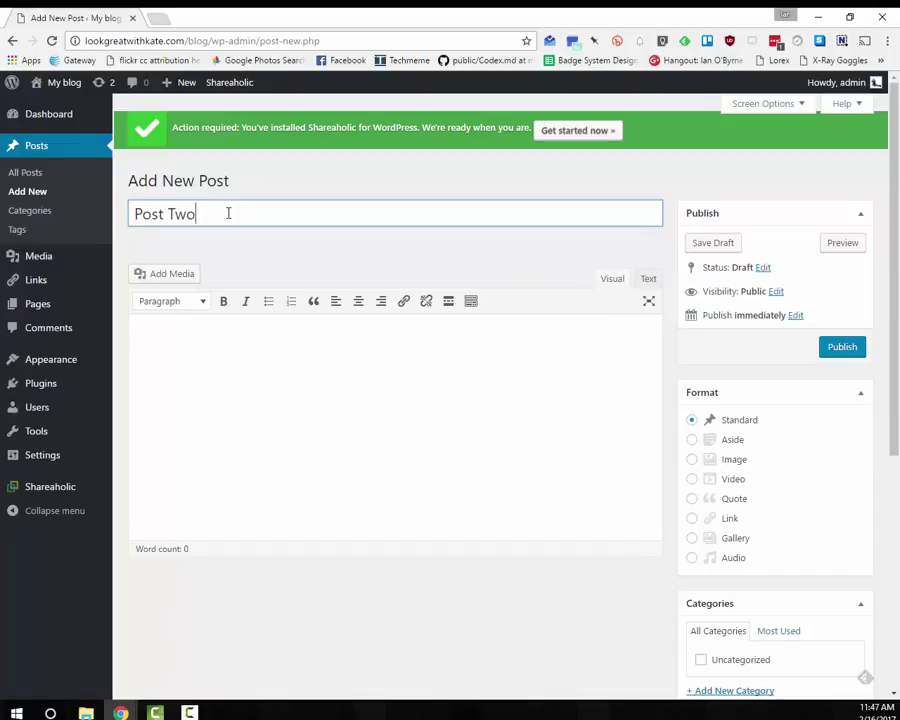
pyautogui.click(210, 390)
pyautogui.write('This')
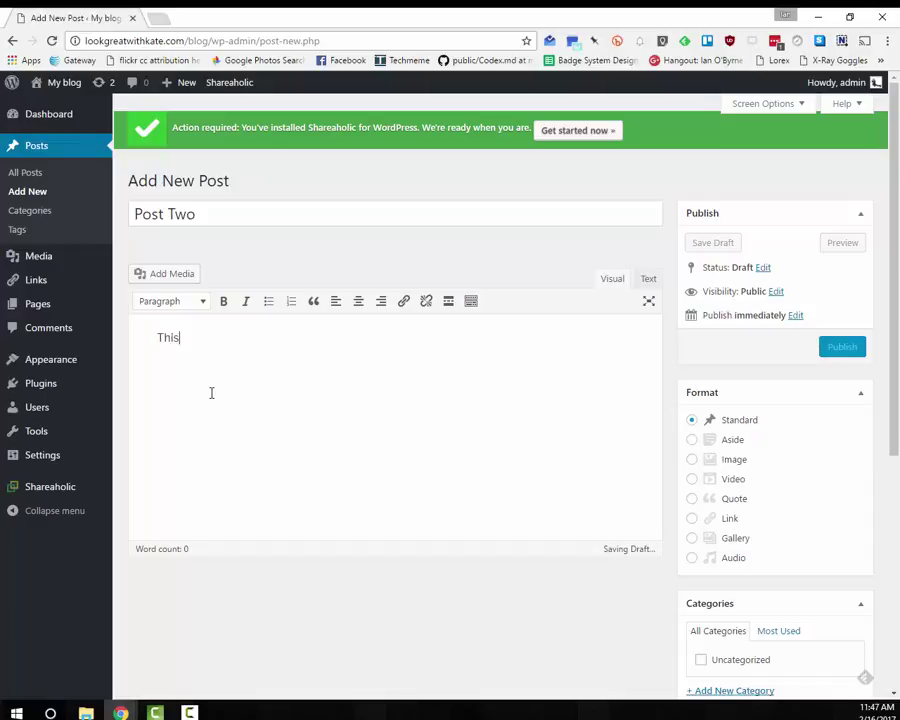
pyautogui.write(' is post two.')
# Set the first media library image, with its rows of red shapes, as Post Two's featured image and publish the post.
pyautogui.scroll(-5, 766, 514)
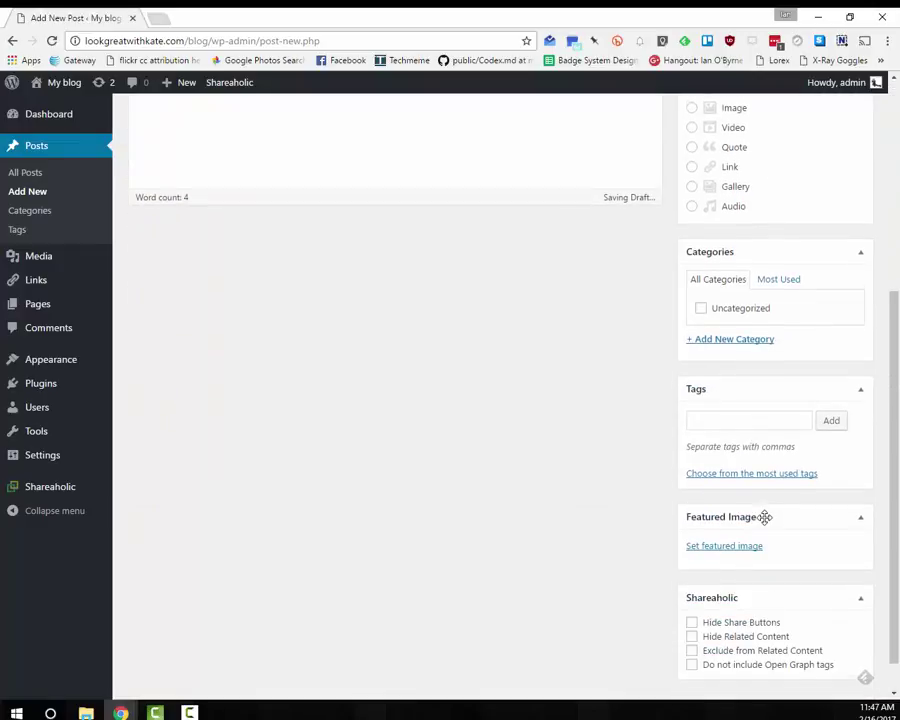
pyautogui.click(752, 508)
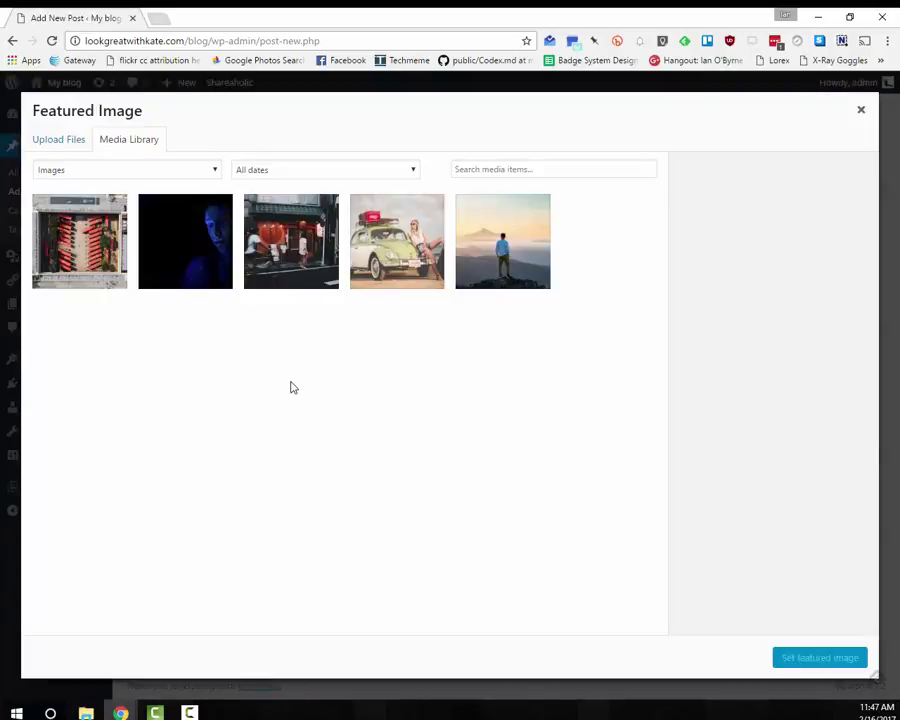
pyautogui.click(77, 198)
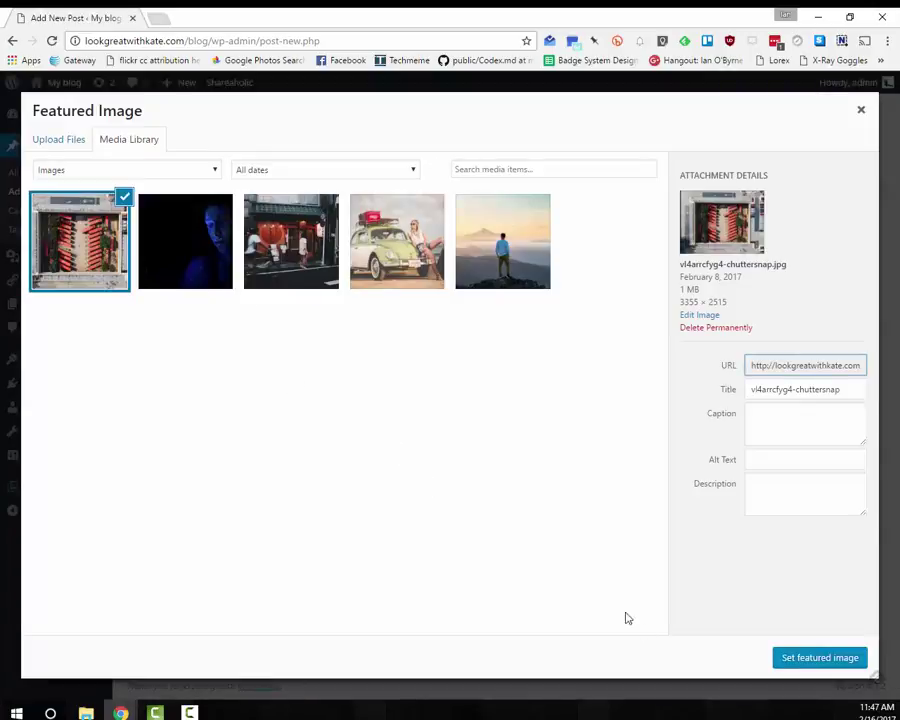
pyautogui.click(818, 660)
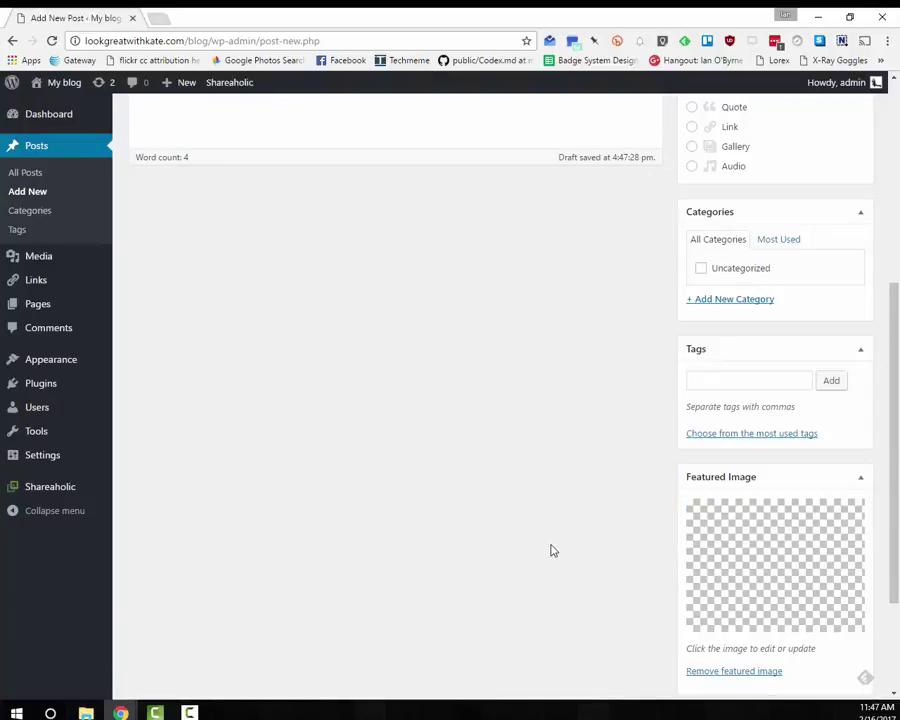
pyautogui.scroll(5, 553, 550)
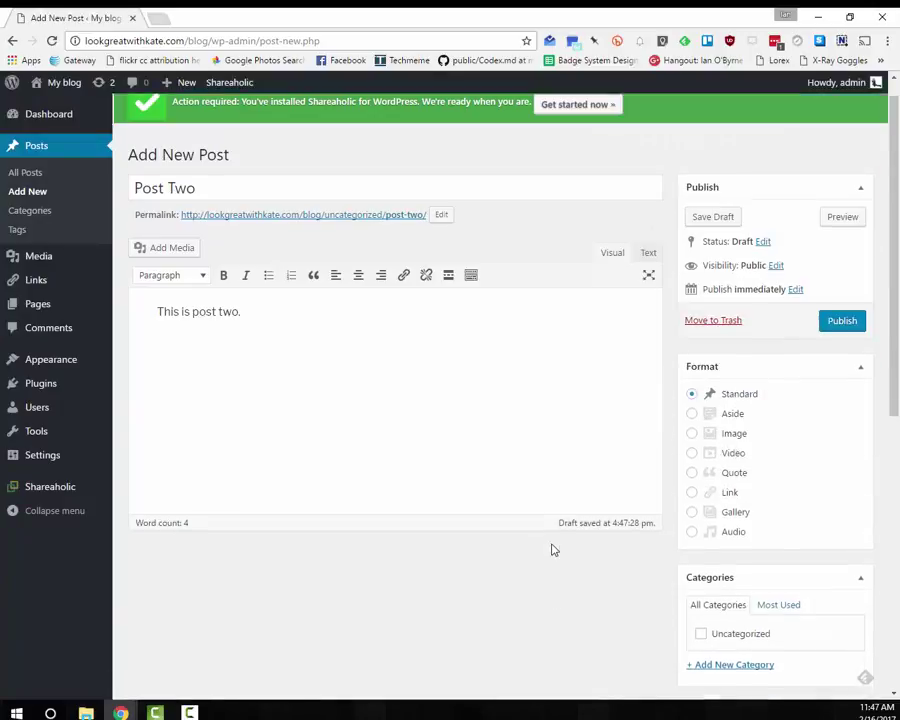
pyautogui.click(855, 357)
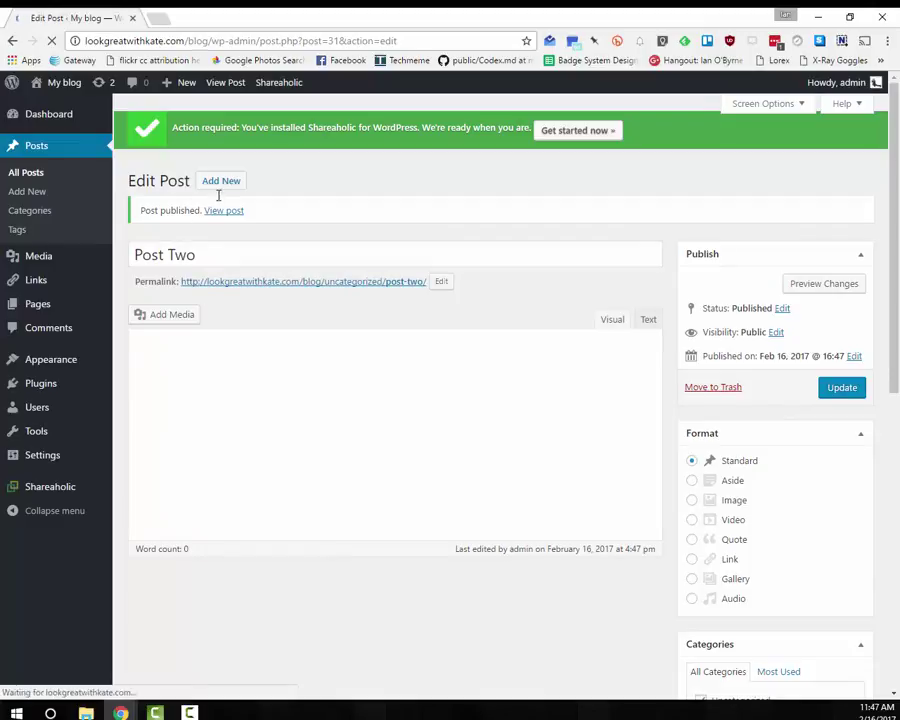
# Start another new post titled "Post Three" and place the cursor in its empty body.
pyautogui.click(215, 181)
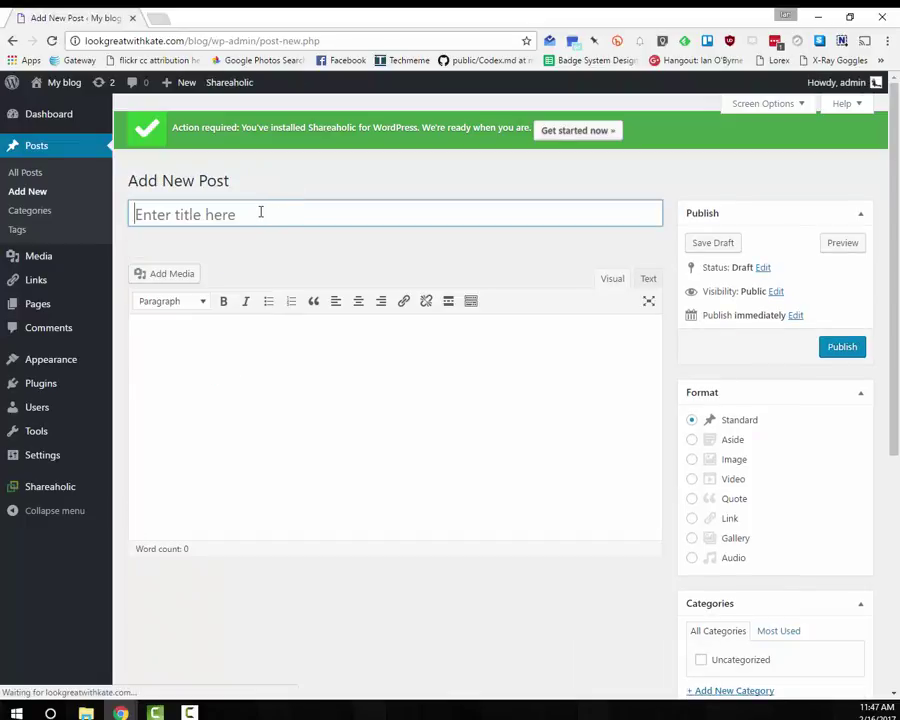
pyautogui.write('Popst')
pyautogui.press('BackSpace')
pyautogui.press('BackSpace')
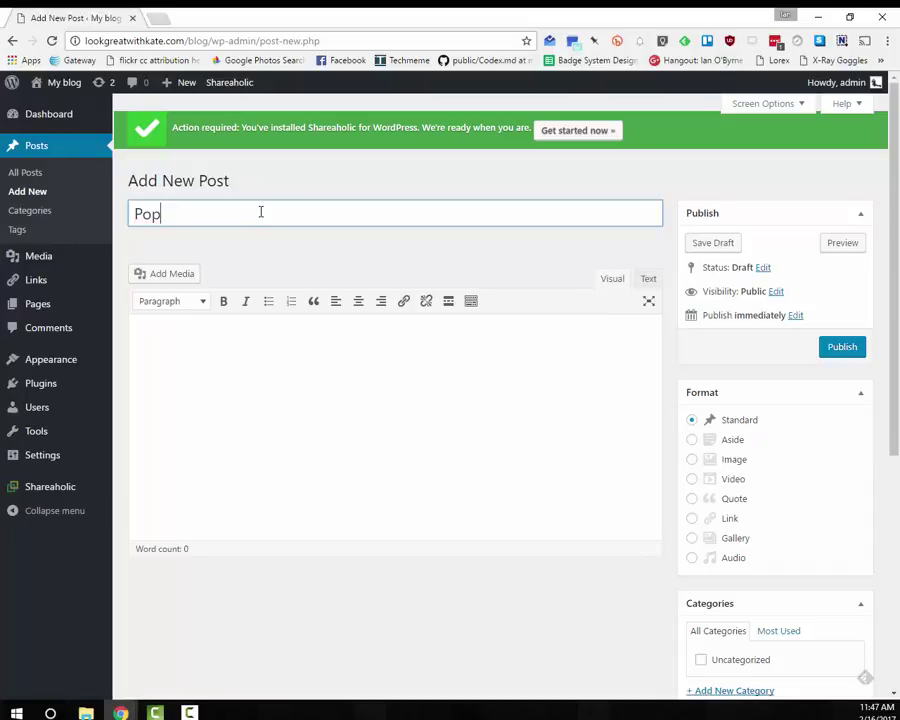
pyautogui.write('Three')
pyautogui.click(183, 382)
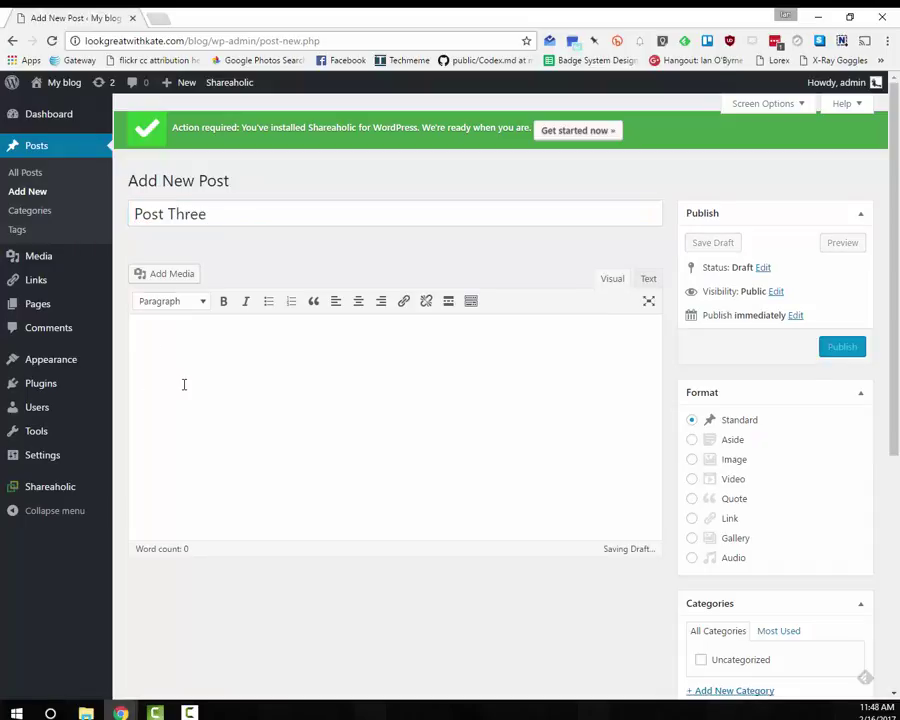
# Give Post Three the body text "This is post three." and the dark blue portrait as featured image, and publish it.
pyautogui.write('This is post three.')
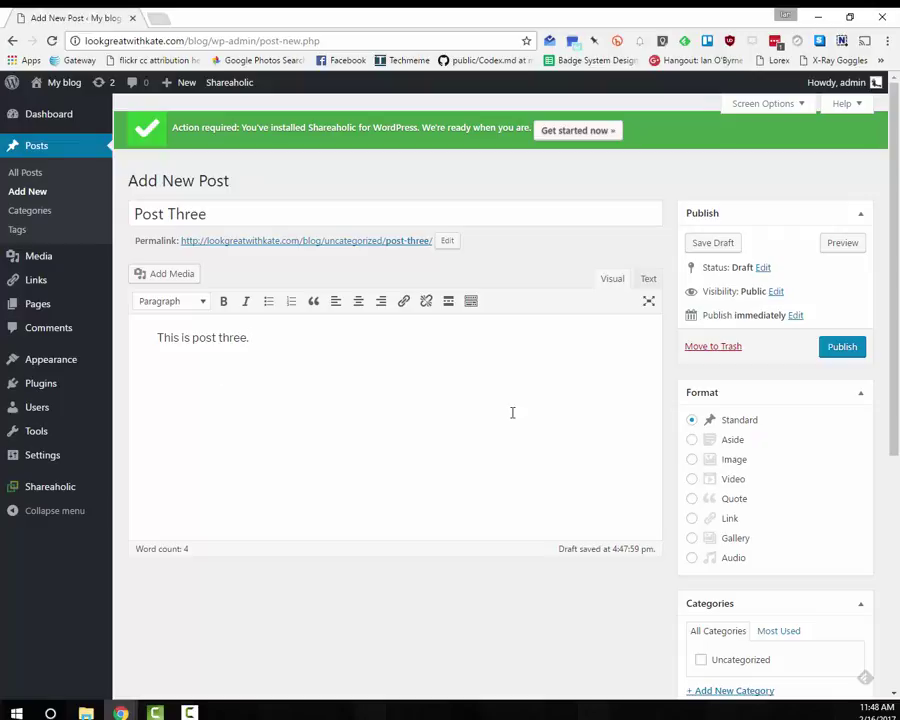
pyautogui.scroll(-5, 556, 458)
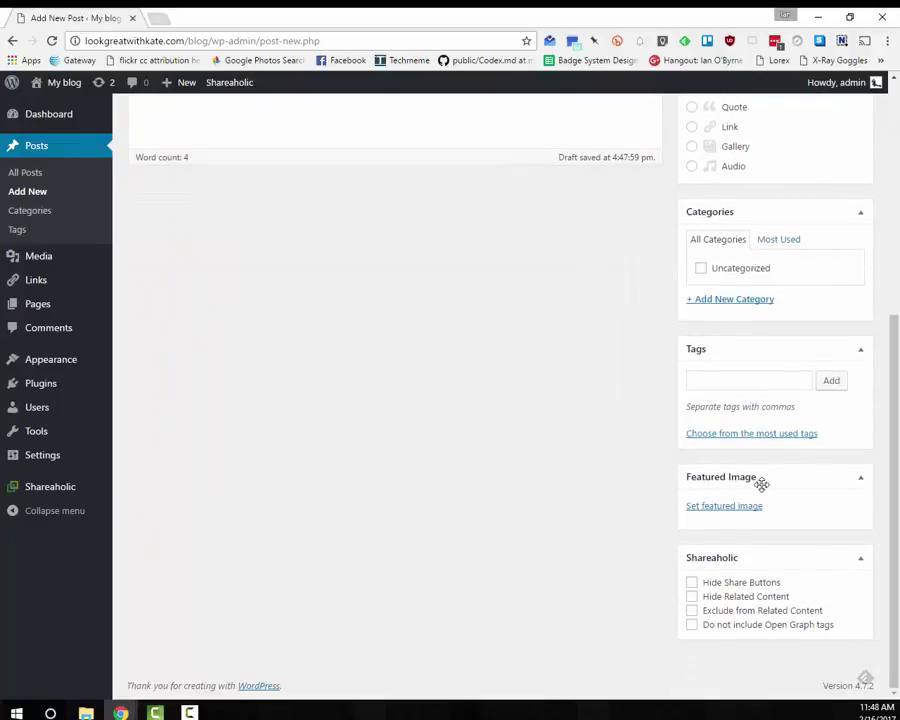
pyautogui.click(740, 507)
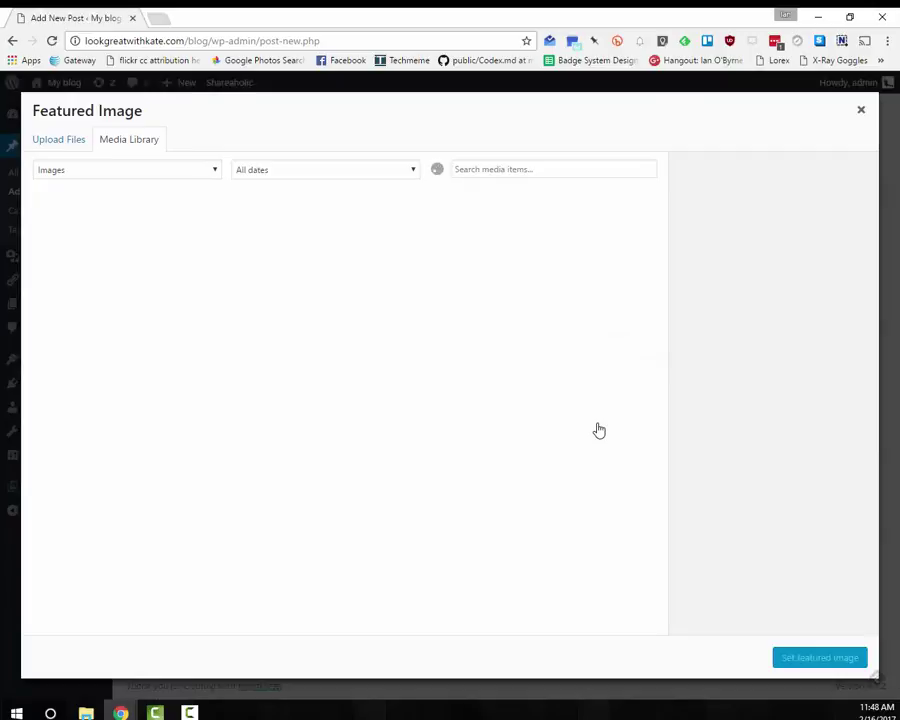
pyautogui.click(221, 268)
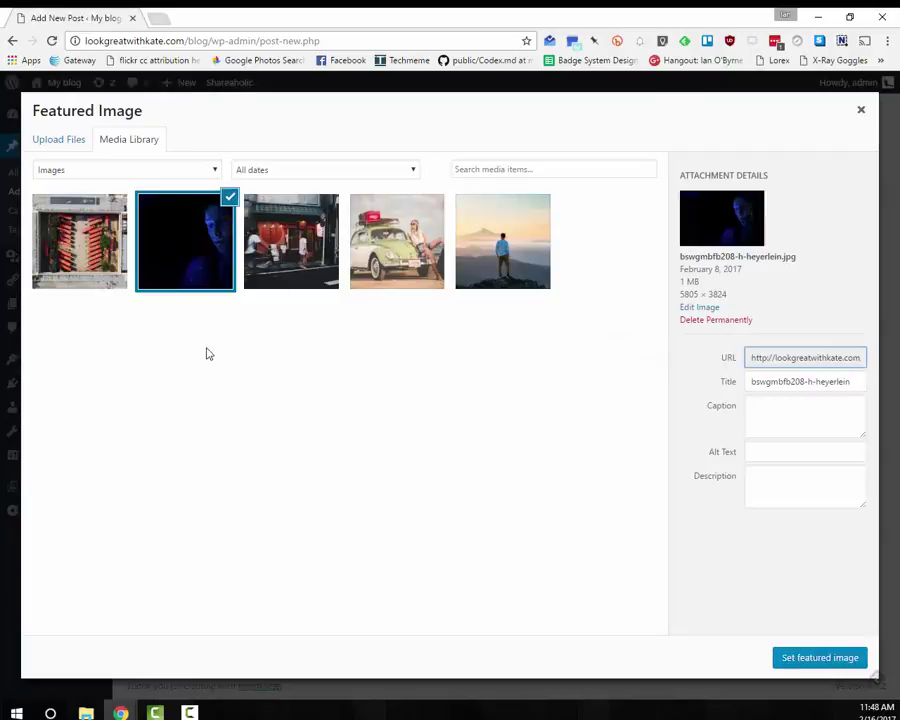
pyautogui.click(778, 663)
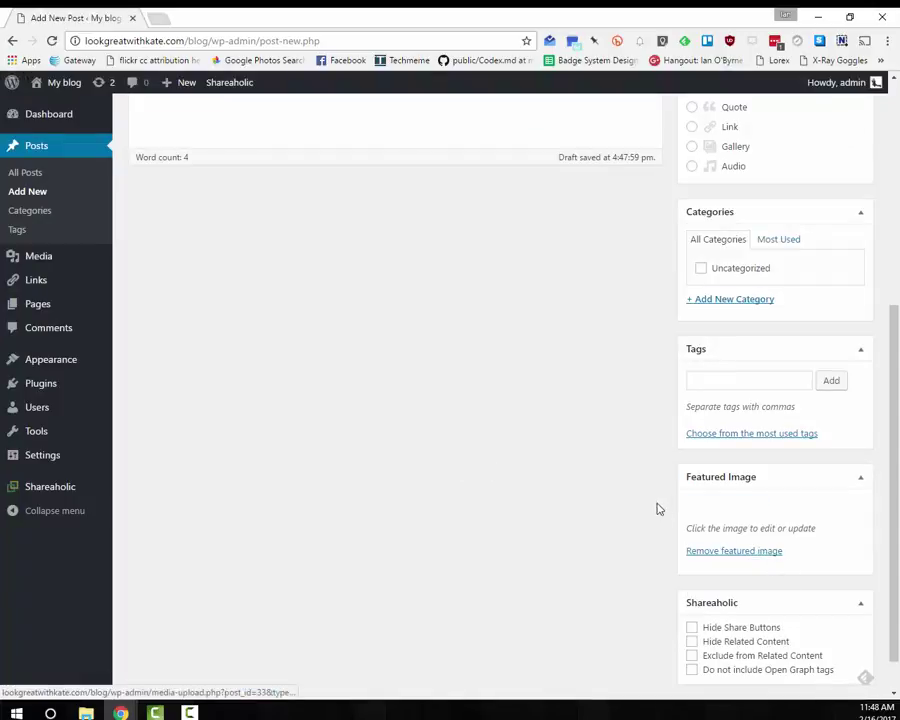
pyautogui.scroll(4, 615, 466)
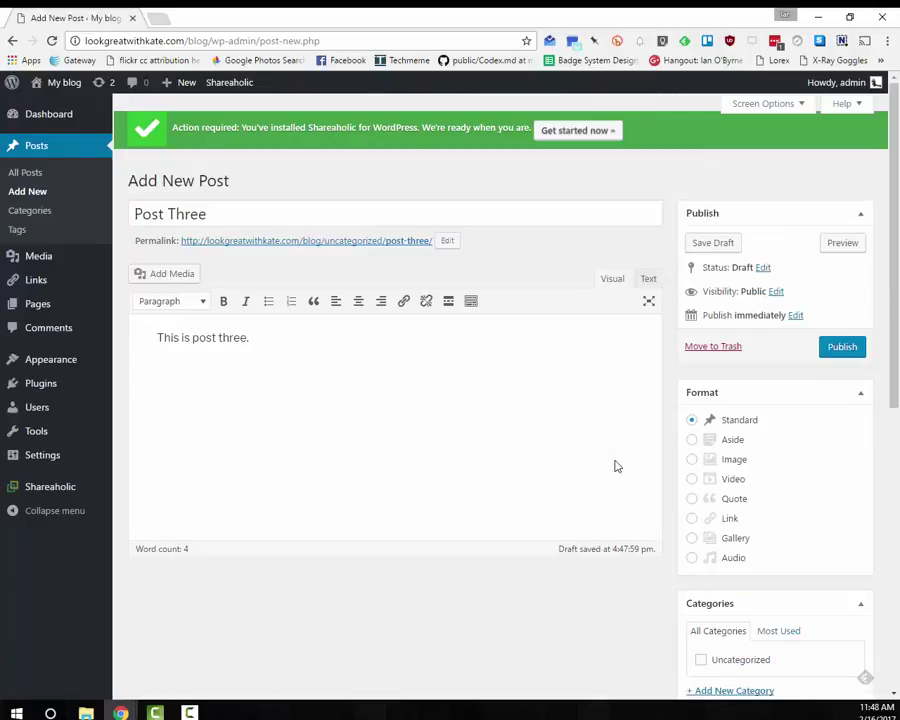
pyautogui.click(840, 347)
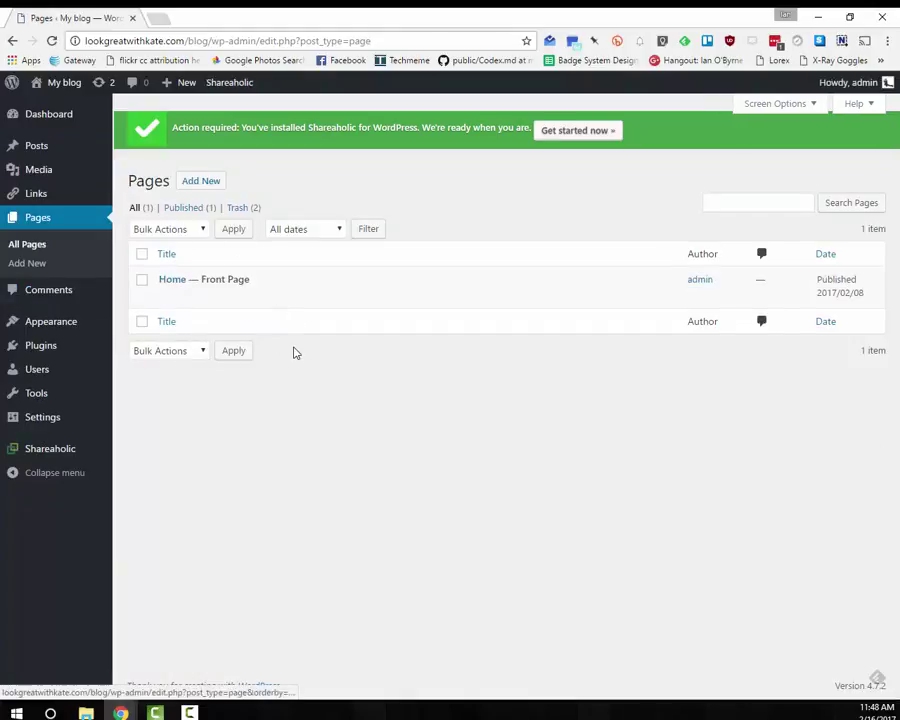
# Create a new page titled "About Me".
pyautogui.click(197, 190)
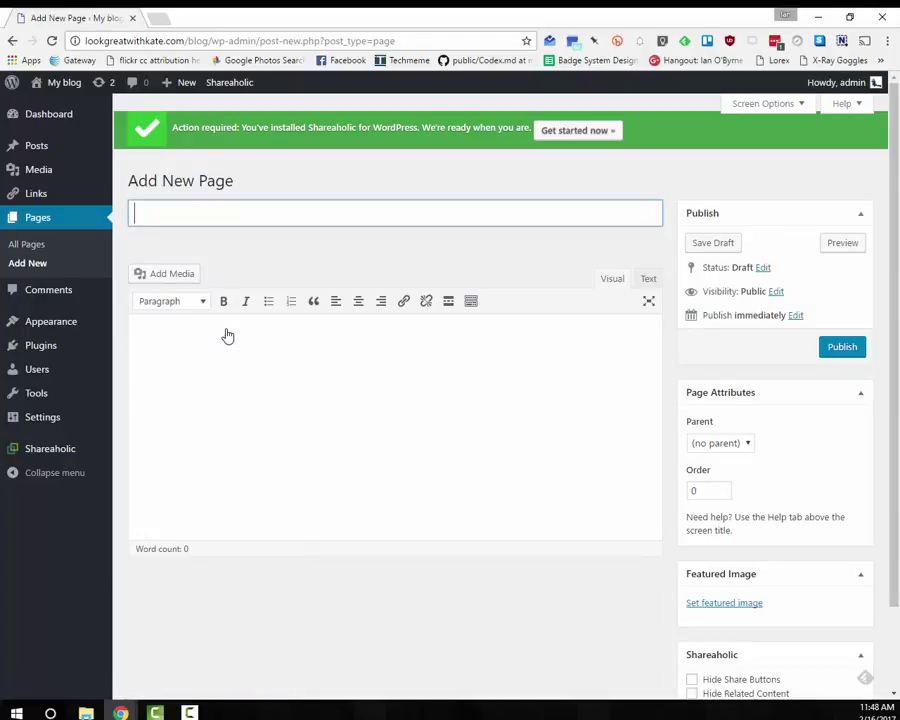
pyautogui.write('ABout')
pyautogui.press('BackSpace')
pyautogui.press('BackSpace')
pyautogui.press('BackSpace')
pyautogui.press('BackSpace')
pyautogui.write('bout M')
# Enter the body text "This will be my about me page." and publish the About Me page.
pyautogui.click(192, 374)
pyautogui.write('TGhis')
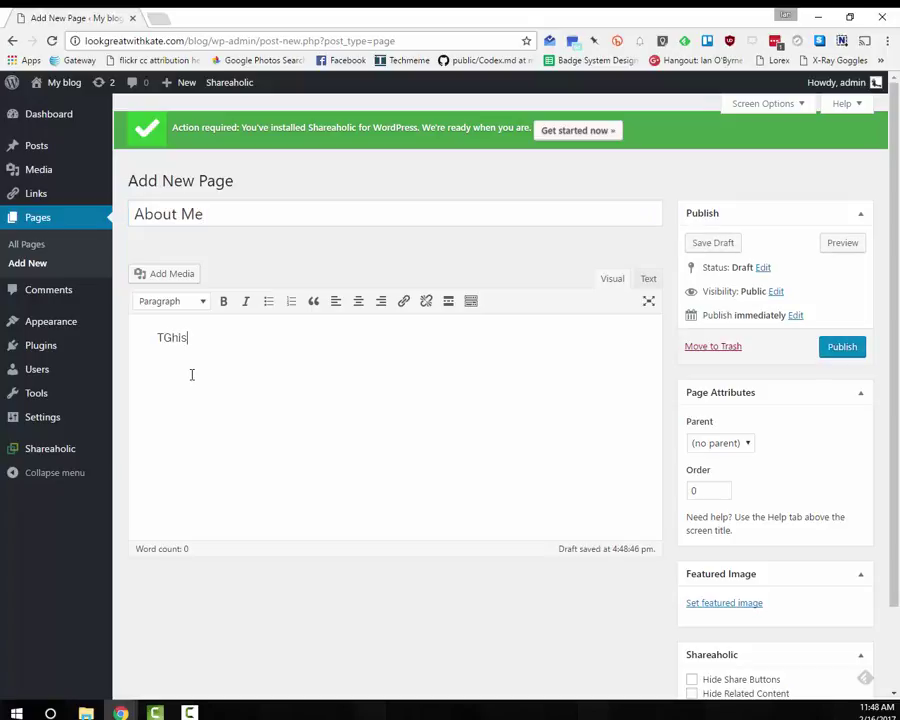
pyautogui.press('BackSpace')
pyautogui.press('BackSpace')
pyautogui.press('BackSpace')
pyautogui.press('BackSpace')
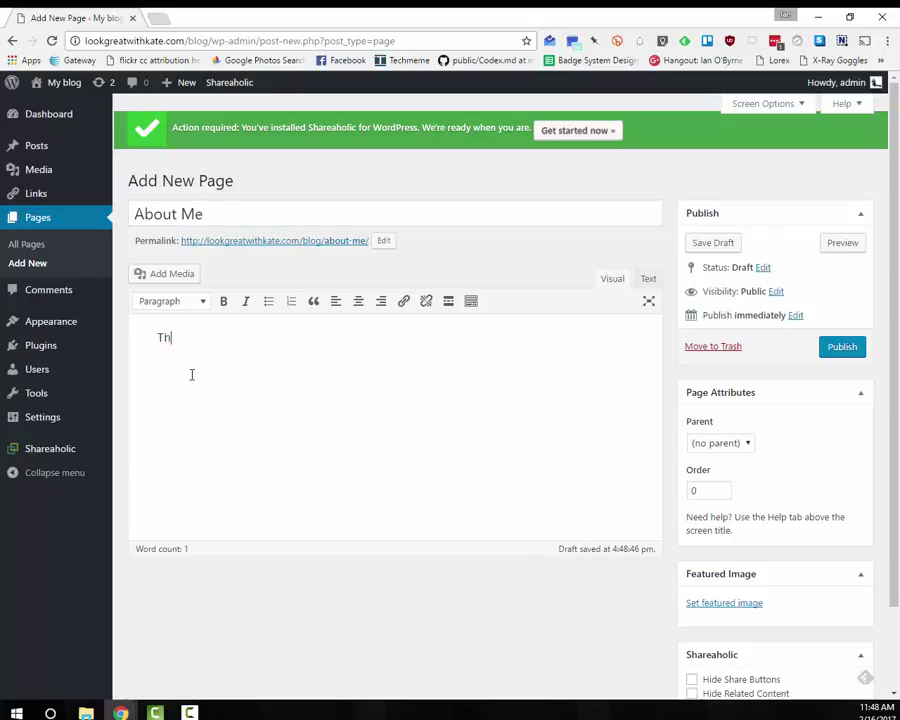
pyautogui.write('his will be my abou tme')
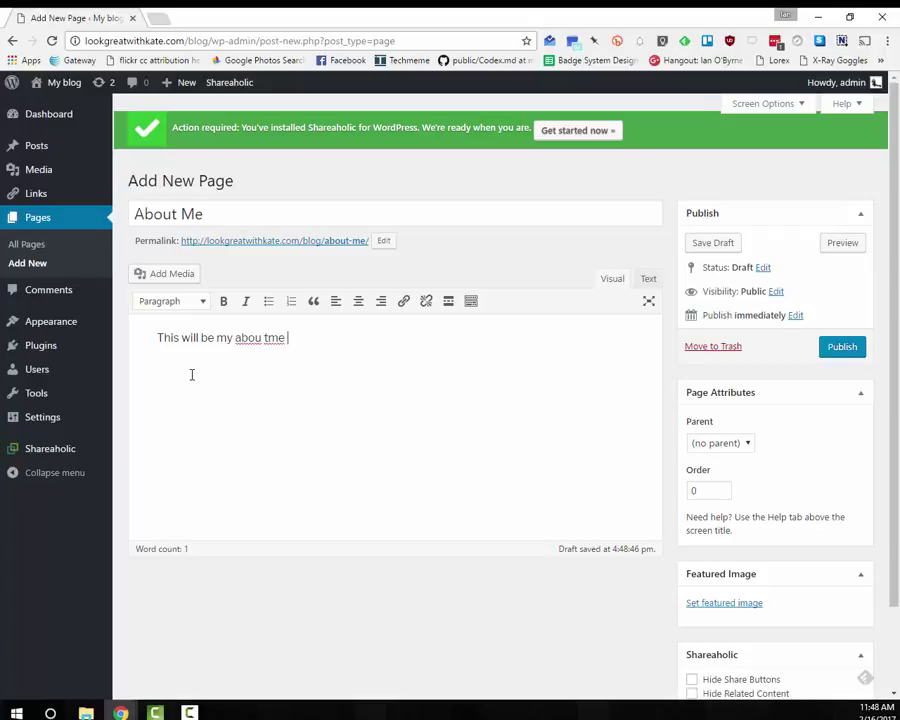
pyautogui.press('BackSpace')
pyautogui.scroll(-1, 709, 420)
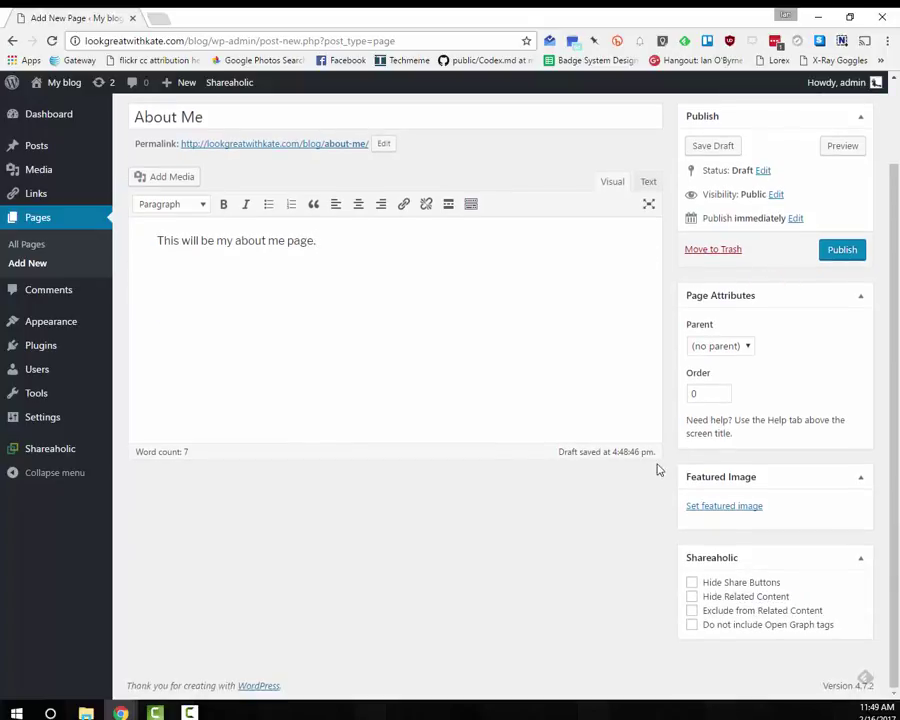
pyautogui.click(845, 253)
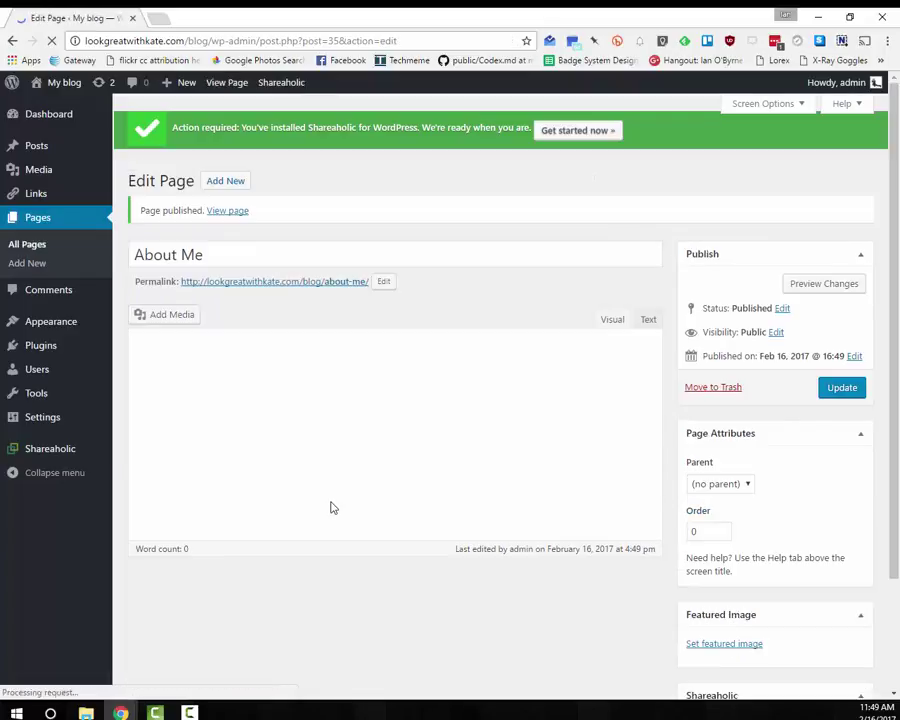
# Create and publish another page titled "Teaching Materials" with the body text "This is my teaching content.".
pyautogui.click(225, 181)
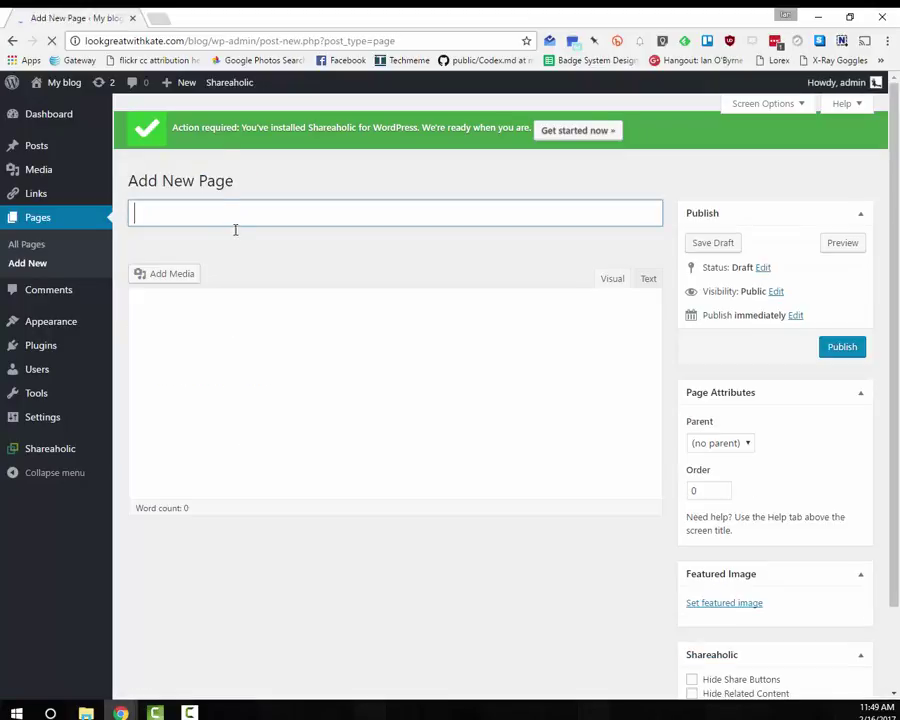
pyautogui.write('Teach')
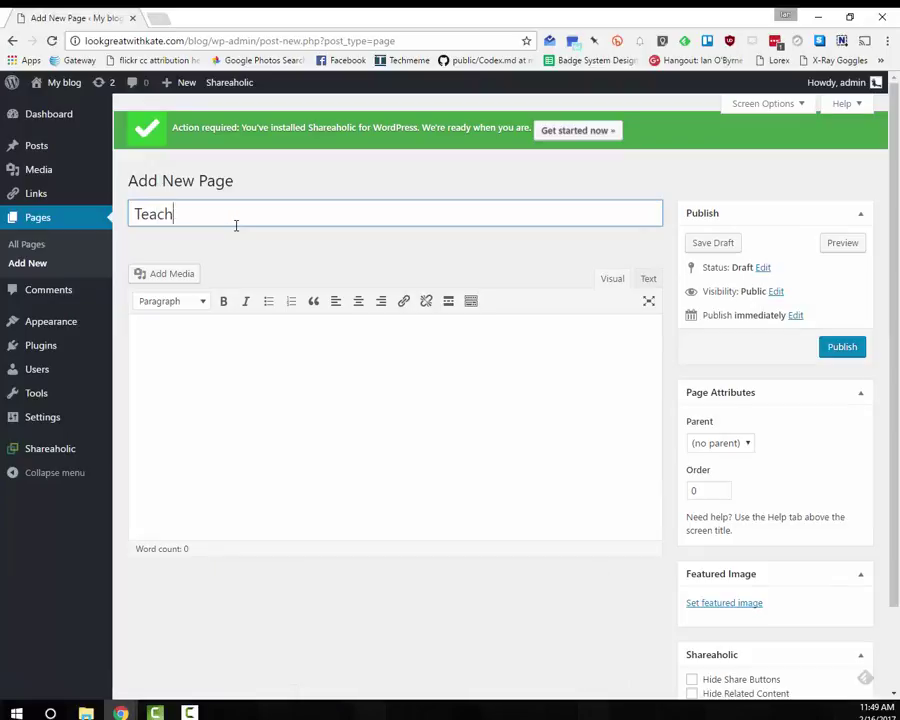
pyautogui.write('ing Materials')
pyautogui.click(257, 331)
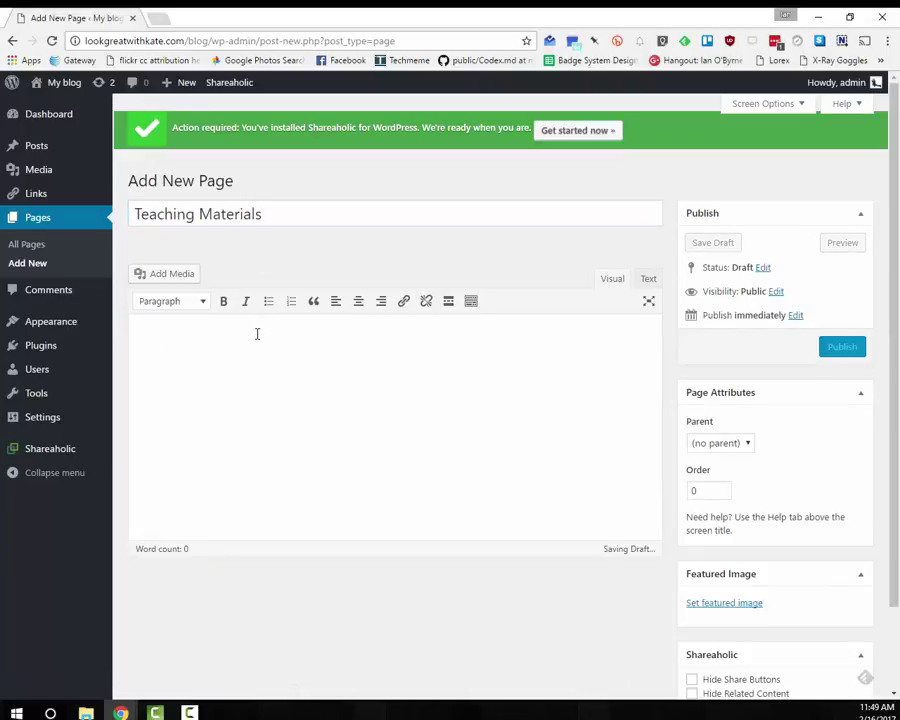
pyautogui.write('This is my teaching content.')
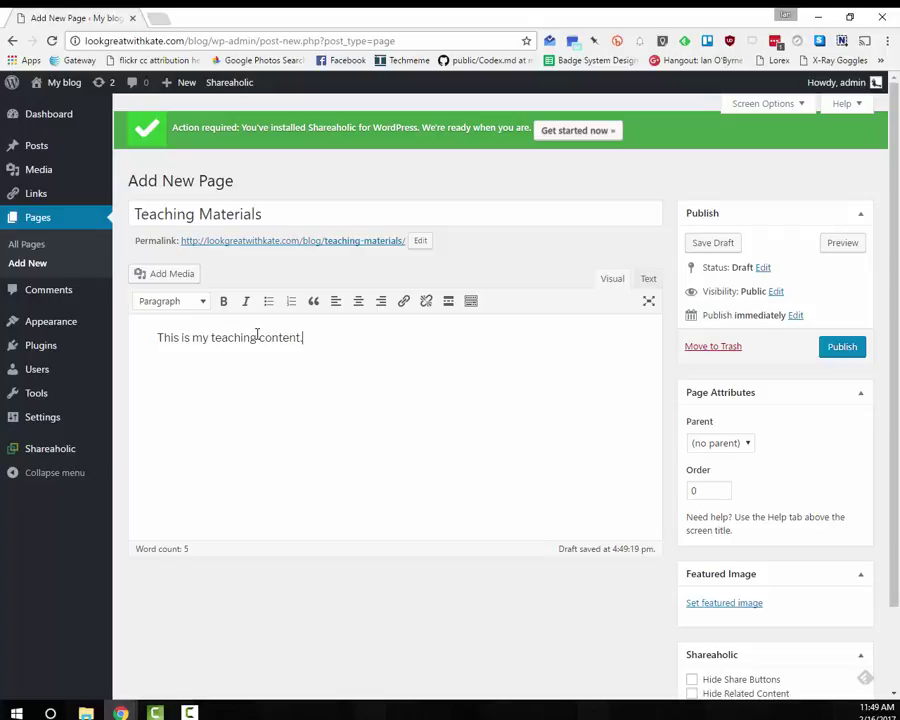
pyautogui.click(845, 347)
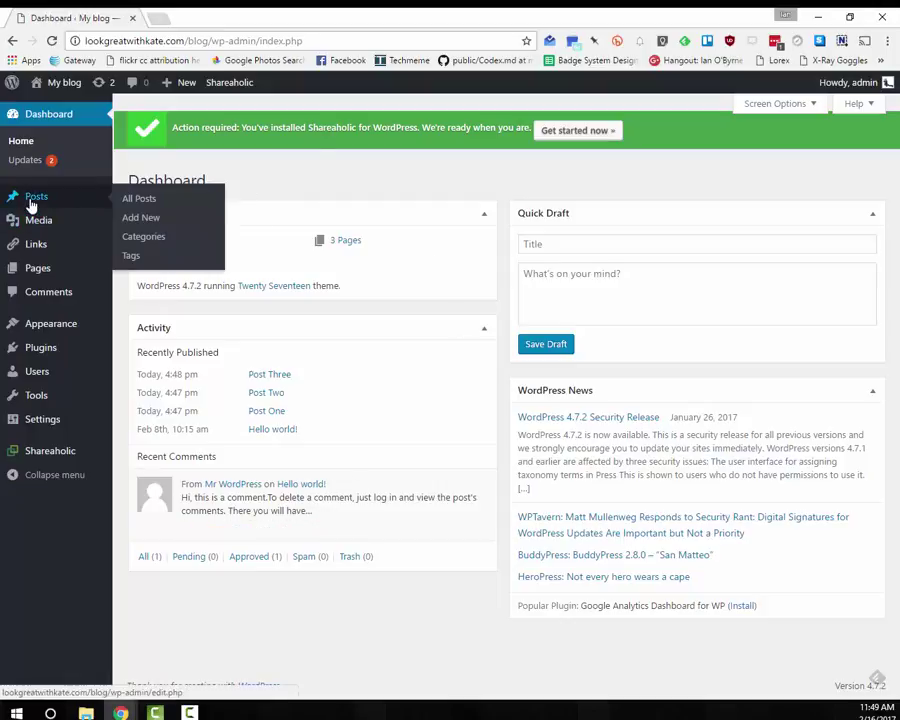
# Review the blog's list of posts and its list of pages.
pyautogui.click(37, 268)
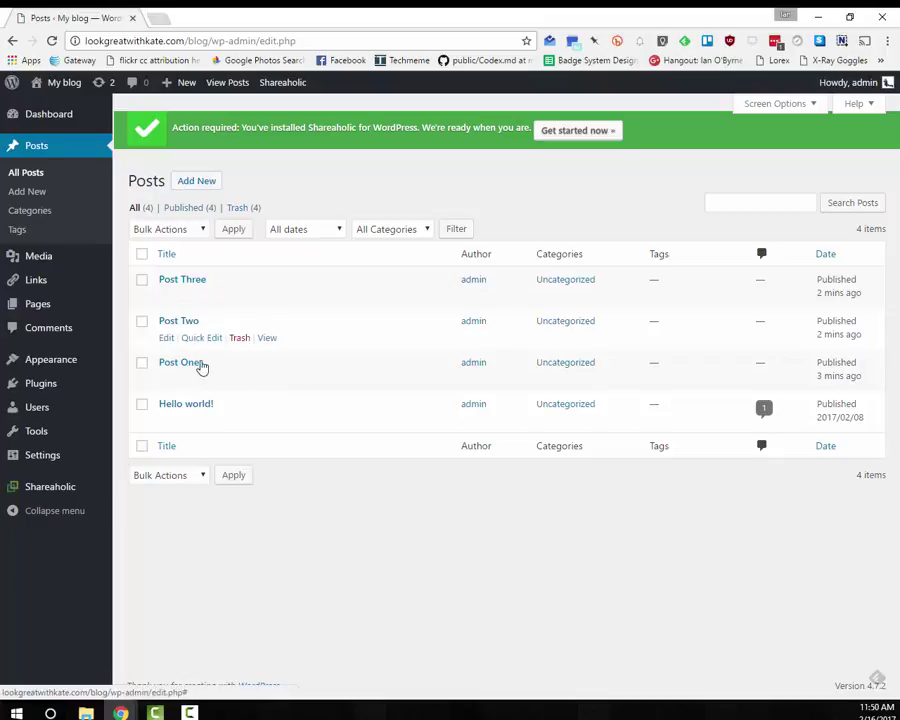
pyautogui.click(42, 306)
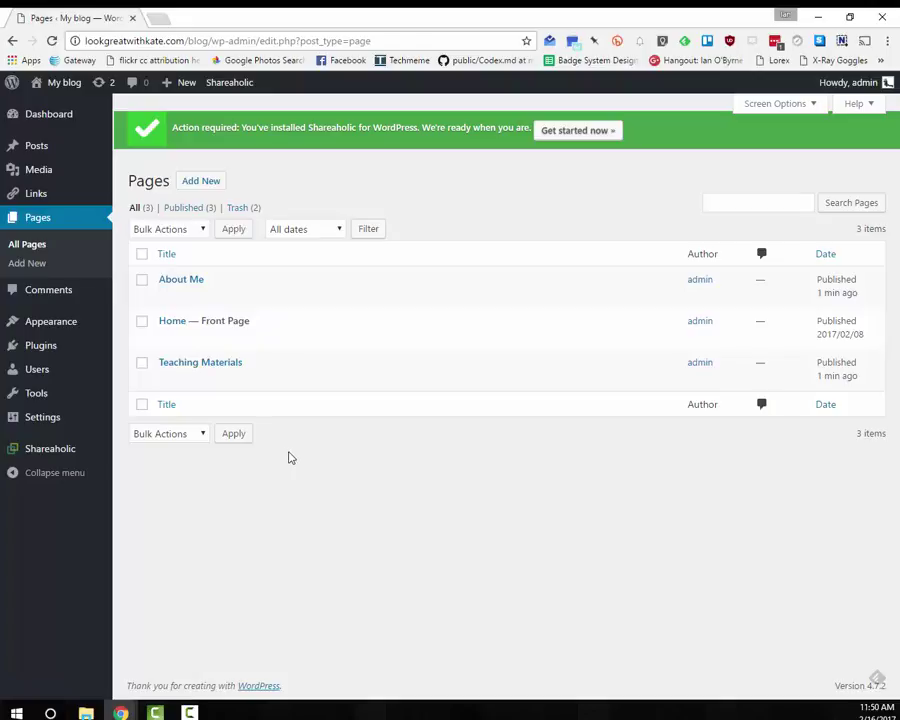
# Look over the installed themes and browse the featured themes available for adding.
pyautogui.moveTo(50, 322)
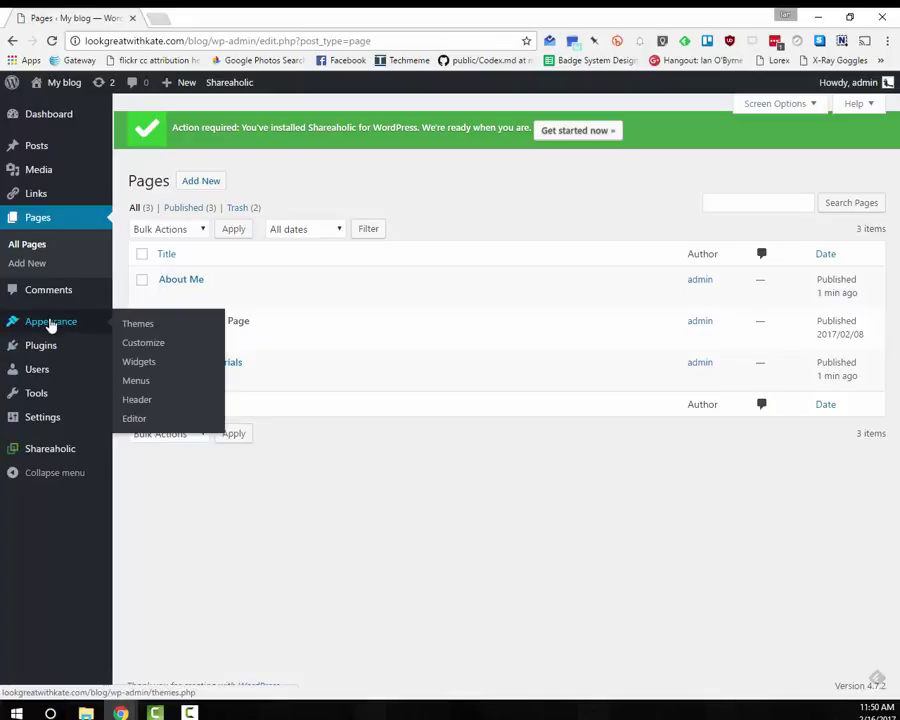
pyautogui.click(129, 325)
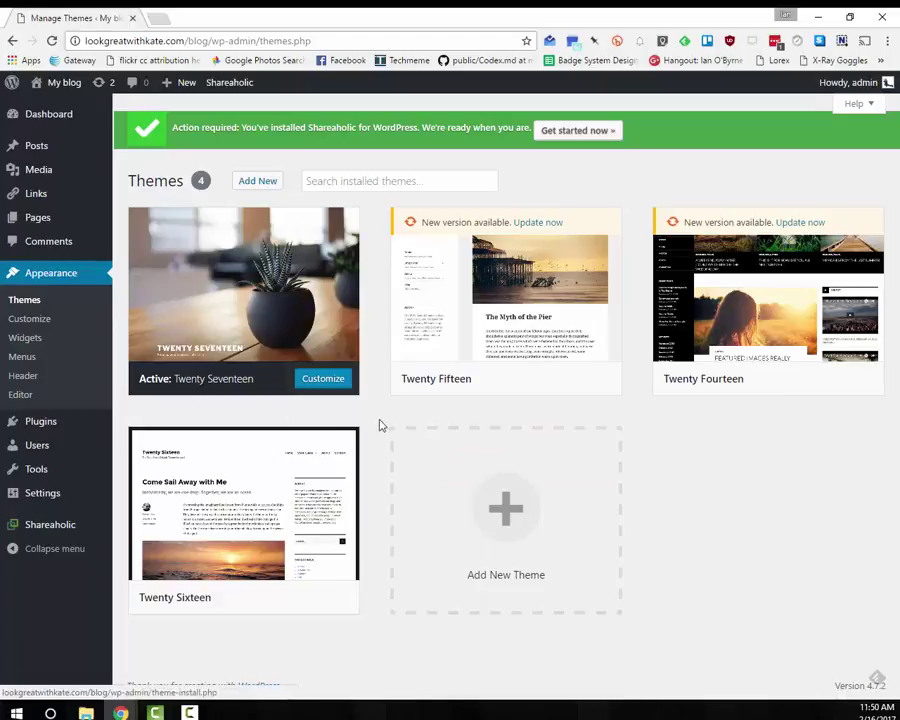
pyautogui.moveTo(318, 305)
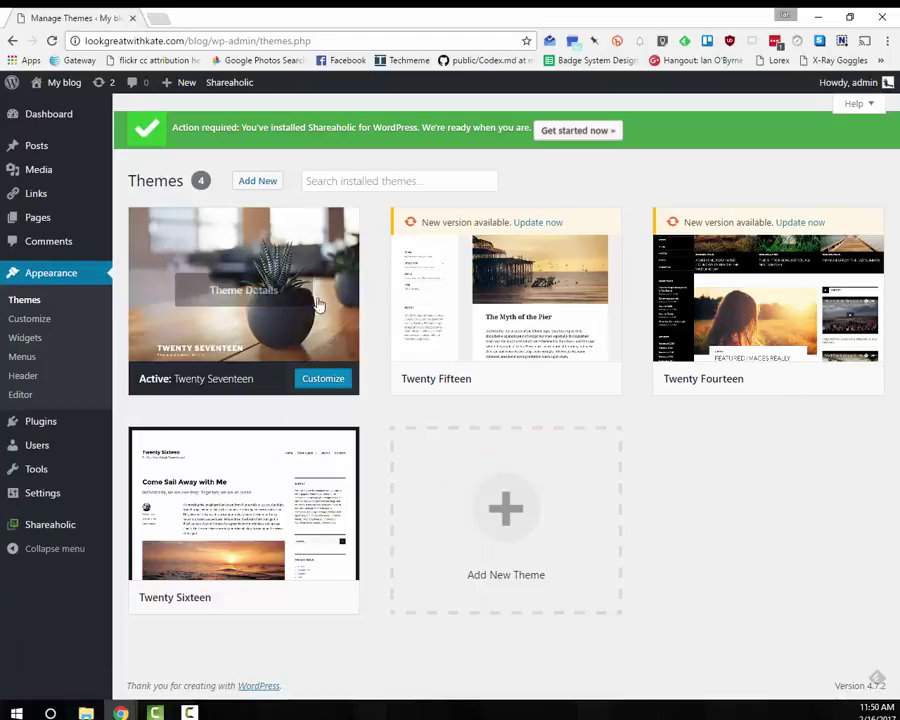
pyautogui.click(251, 186)
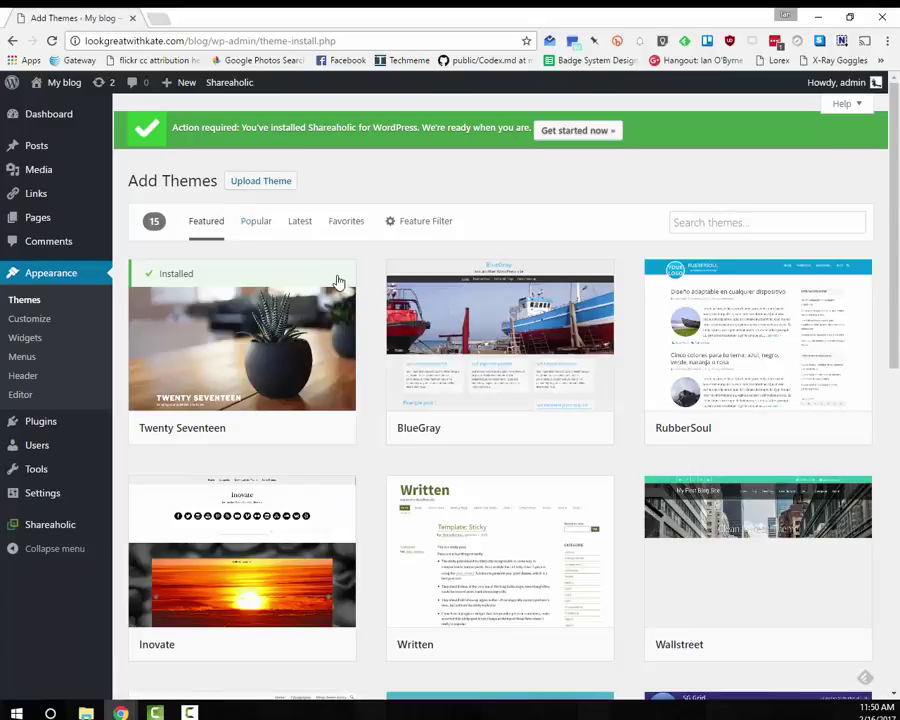
pyautogui.scroll(-1, 400, 388)
pyautogui.scroll(-5, 400, 388)
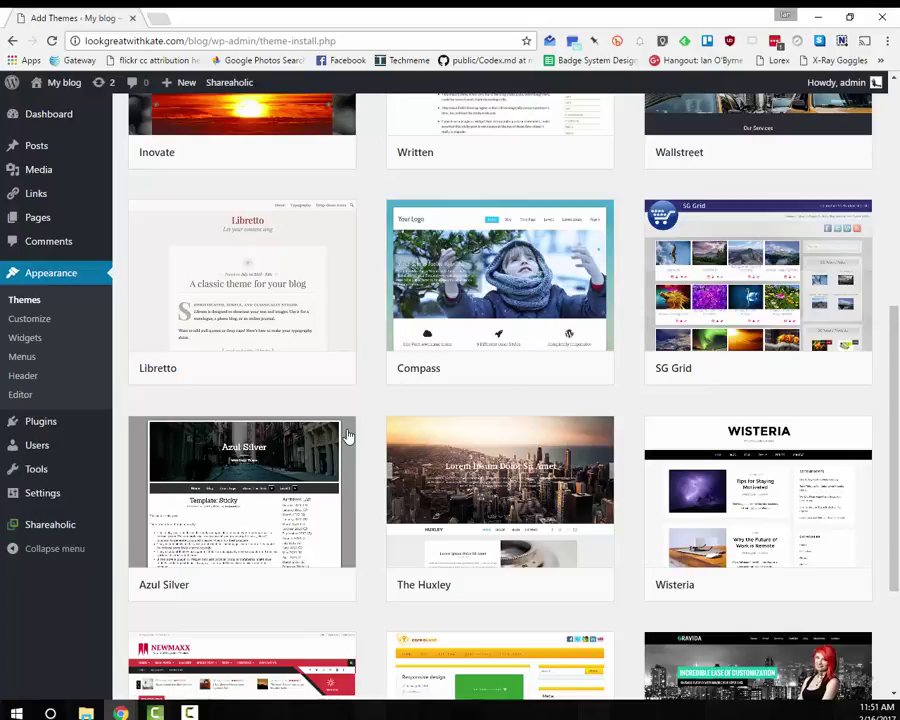
pyautogui.scroll(5, 347, 435)
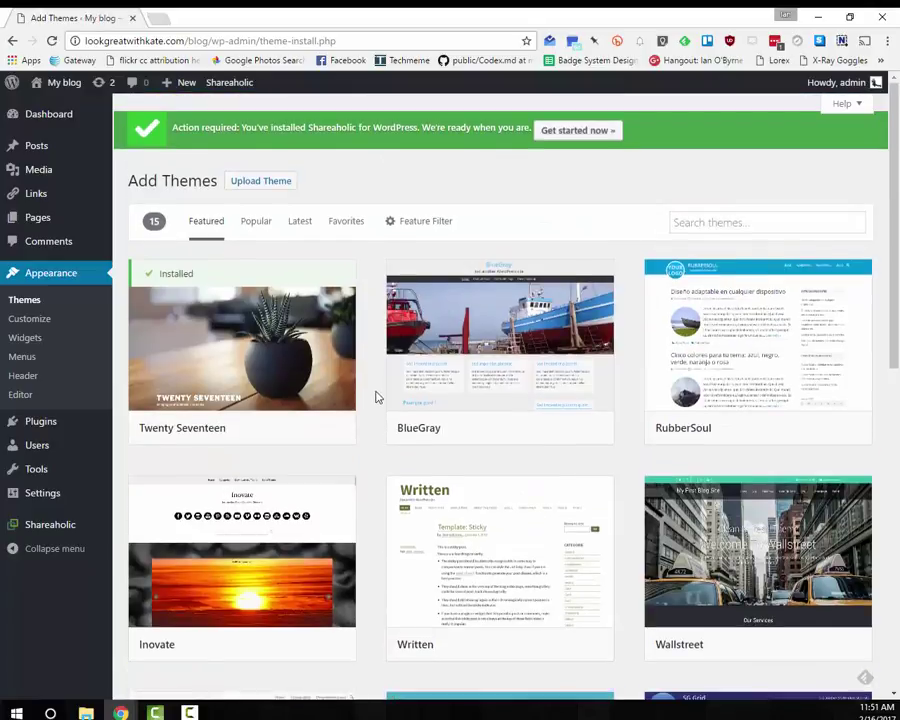
# Preview the Sydney theme from the popular themes, and install and activate it on the blog.
pyautogui.click(256, 222)
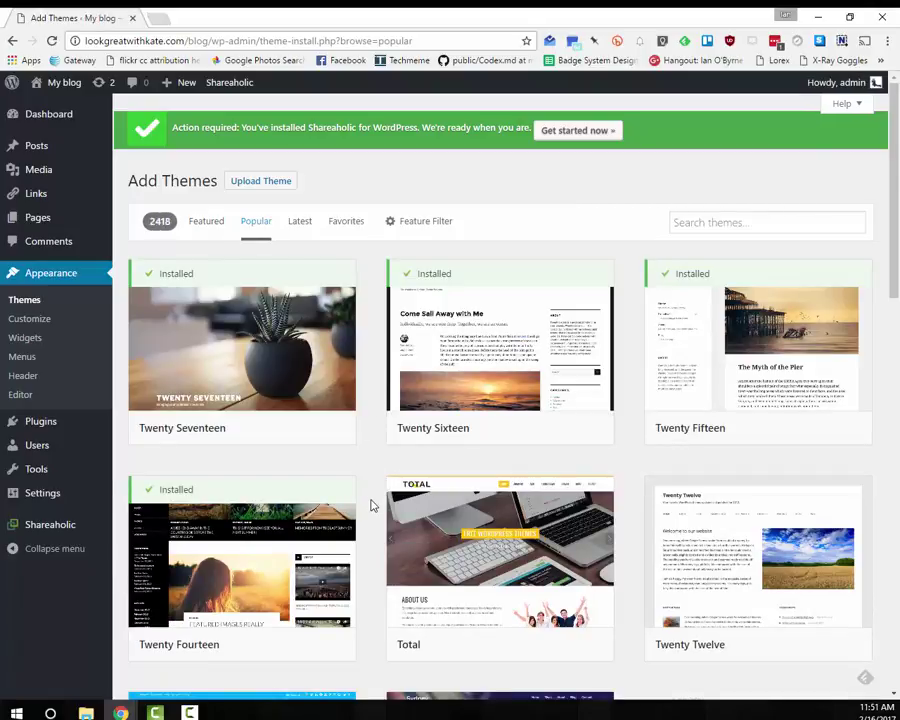
pyautogui.scroll(-2, 370, 505)
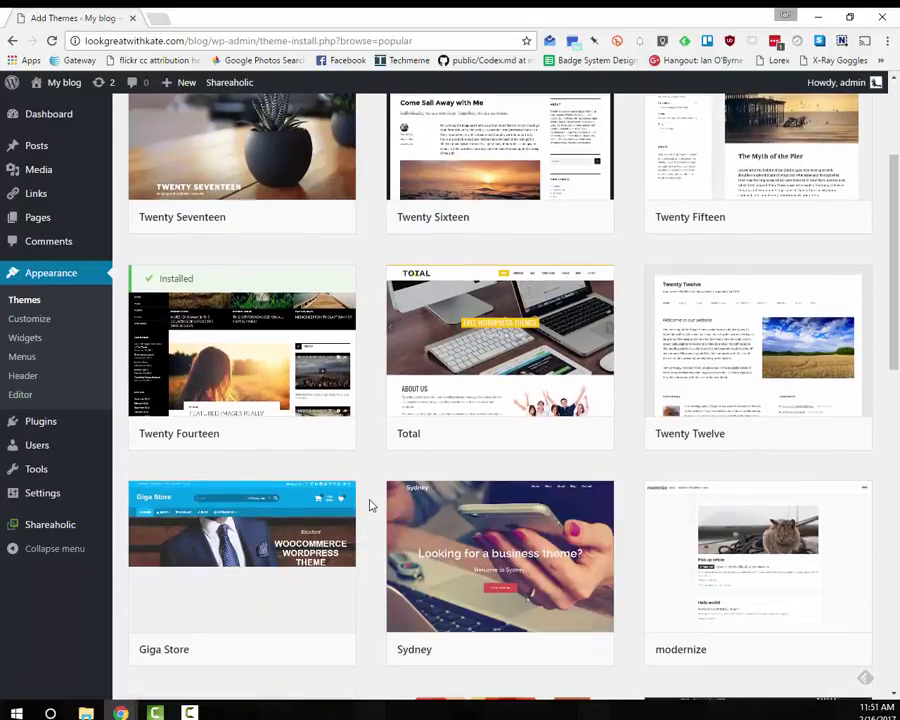
pyautogui.scroll(-1, 370, 505)
pyautogui.moveTo(509, 425)
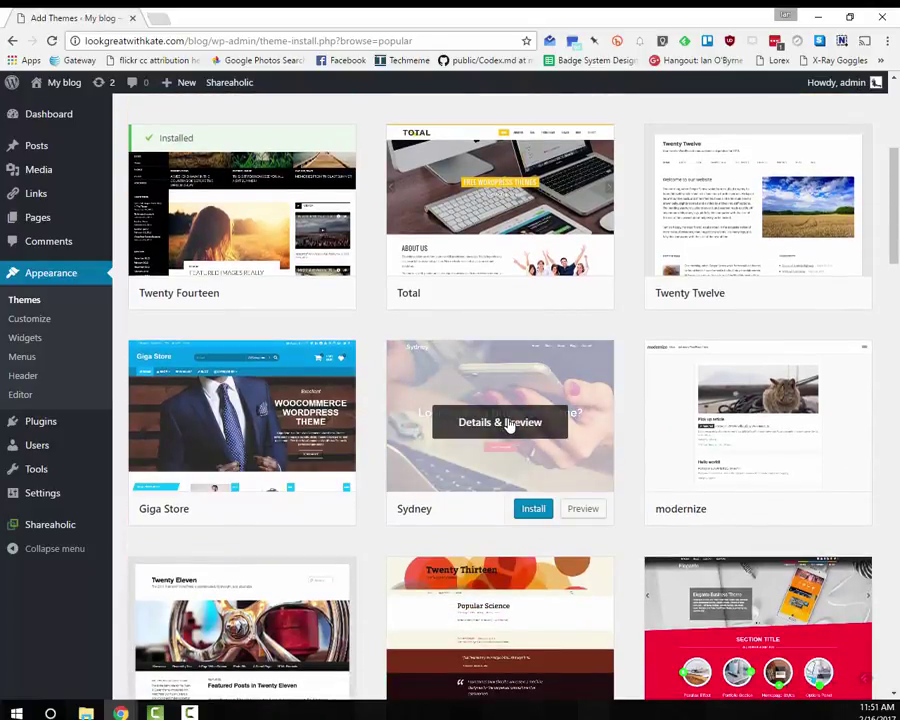
pyautogui.click(509, 423)
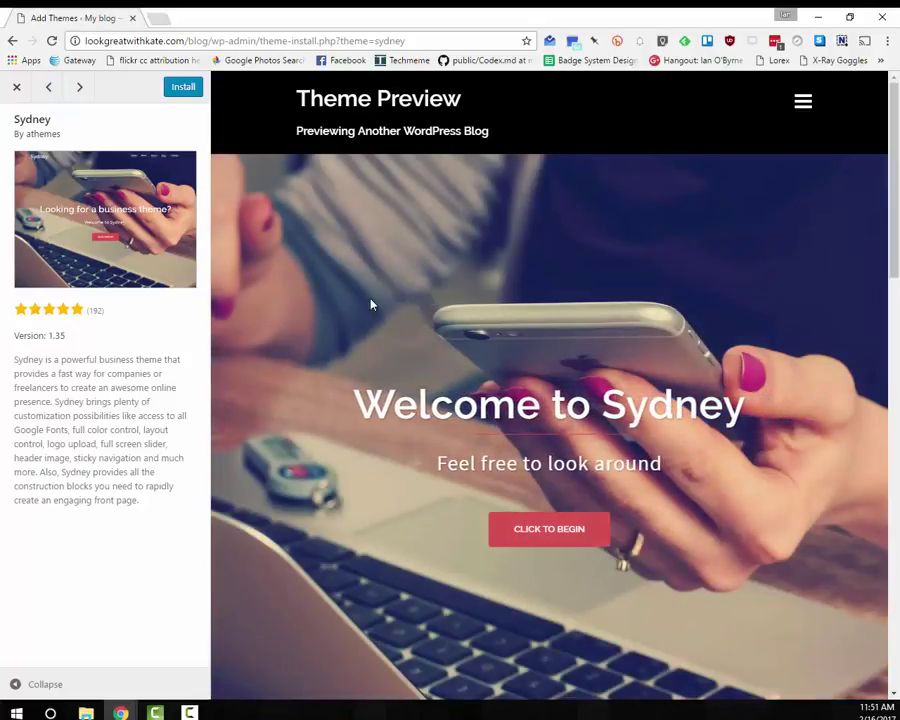
pyautogui.click(183, 92)
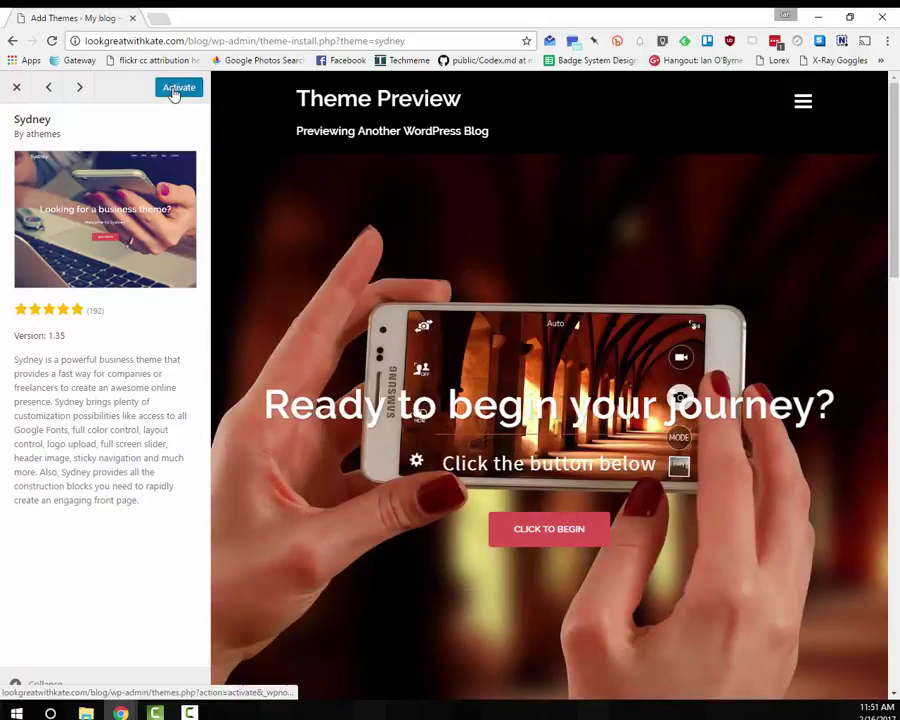
pyautogui.click(175, 90)
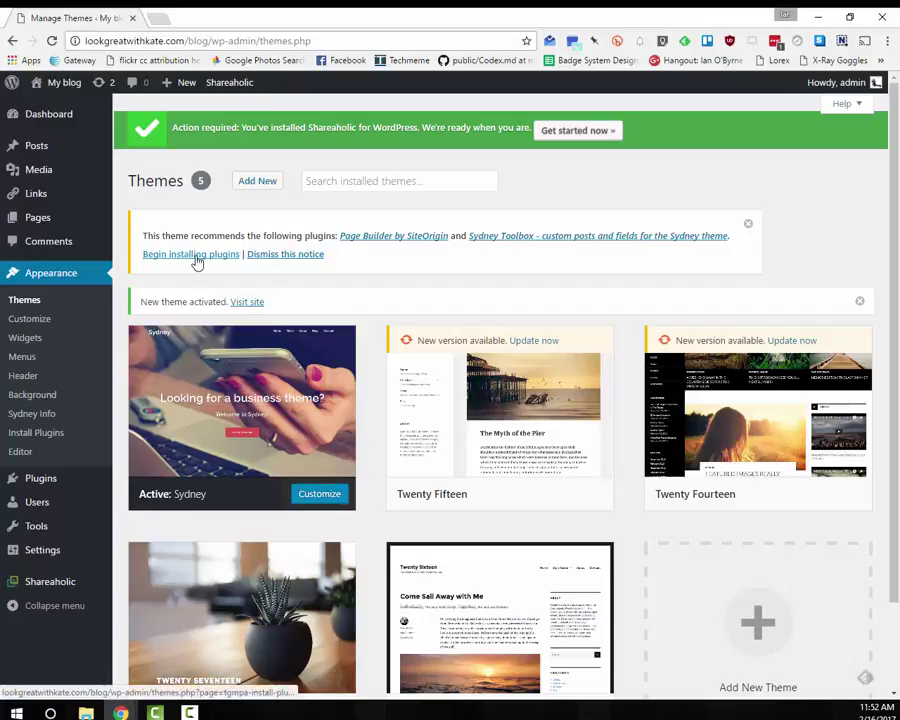
# Open the live blog in a new browser tab alongside the theme management page and bring it into view.
pyautogui.moveTo(46, 484)
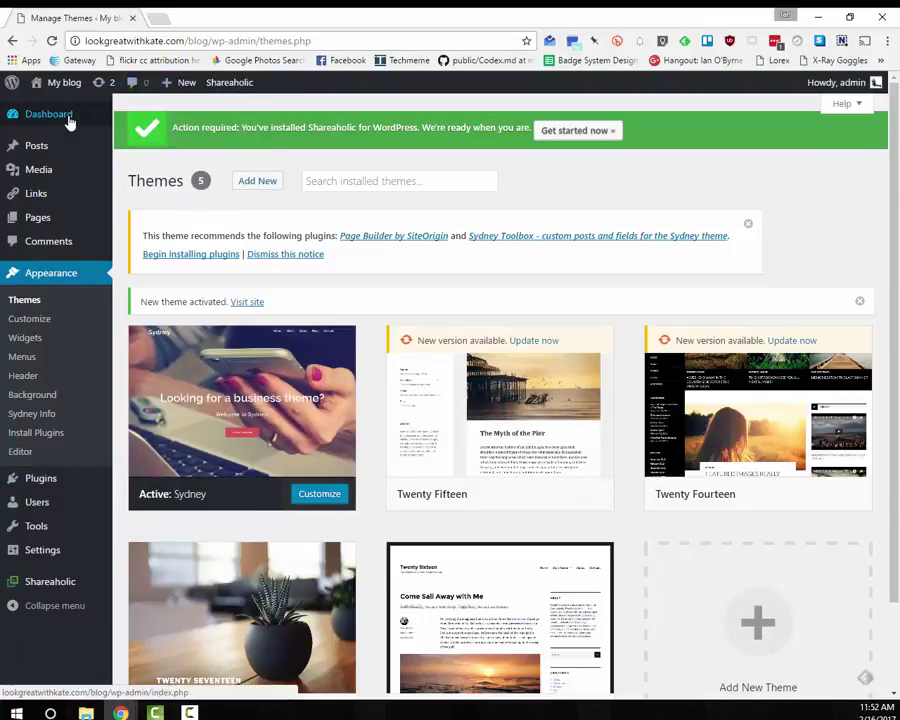
pyautogui.moveTo(68, 121)
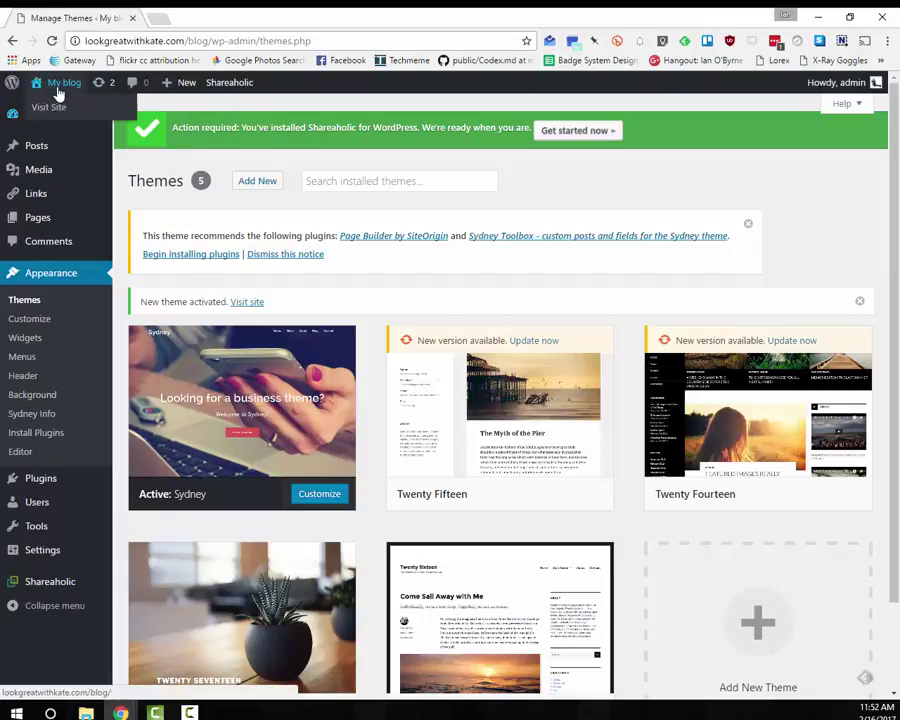
pyautogui.rightClick(52, 110)
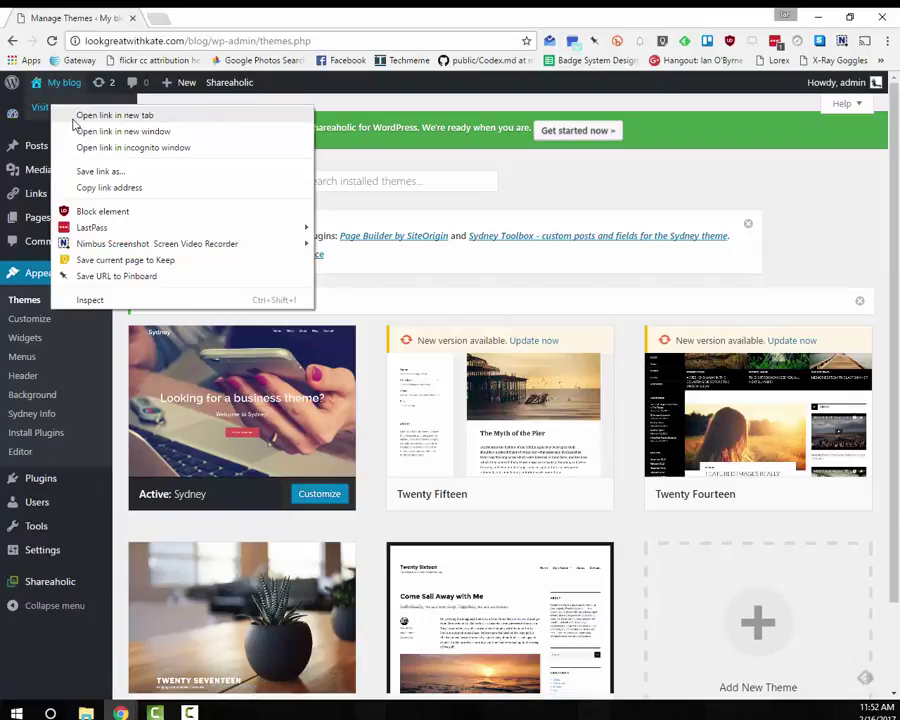
pyautogui.click(73, 118)
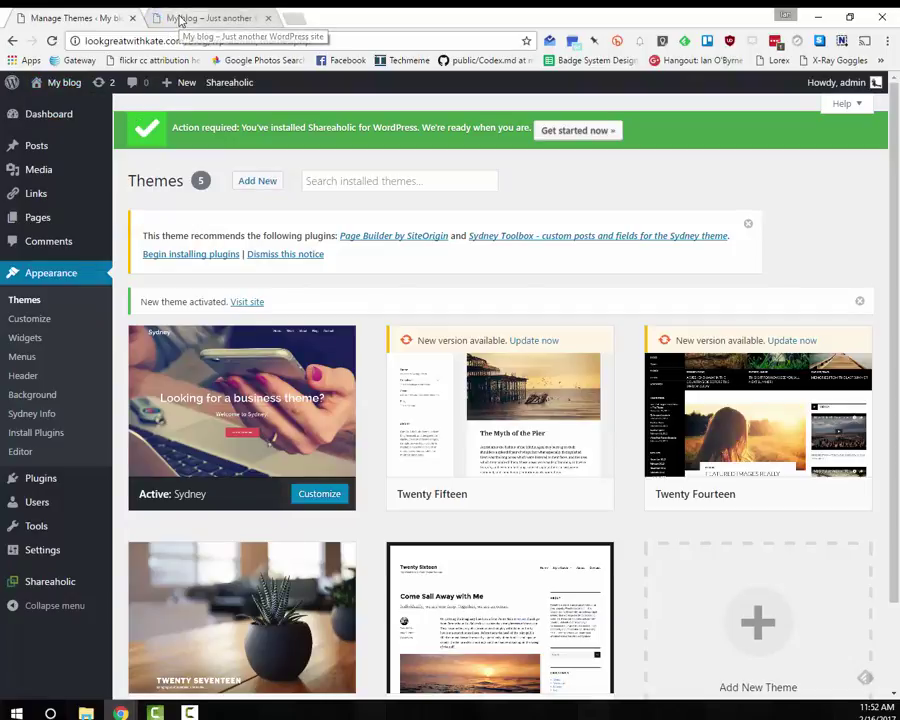
pyautogui.click(178, 20)
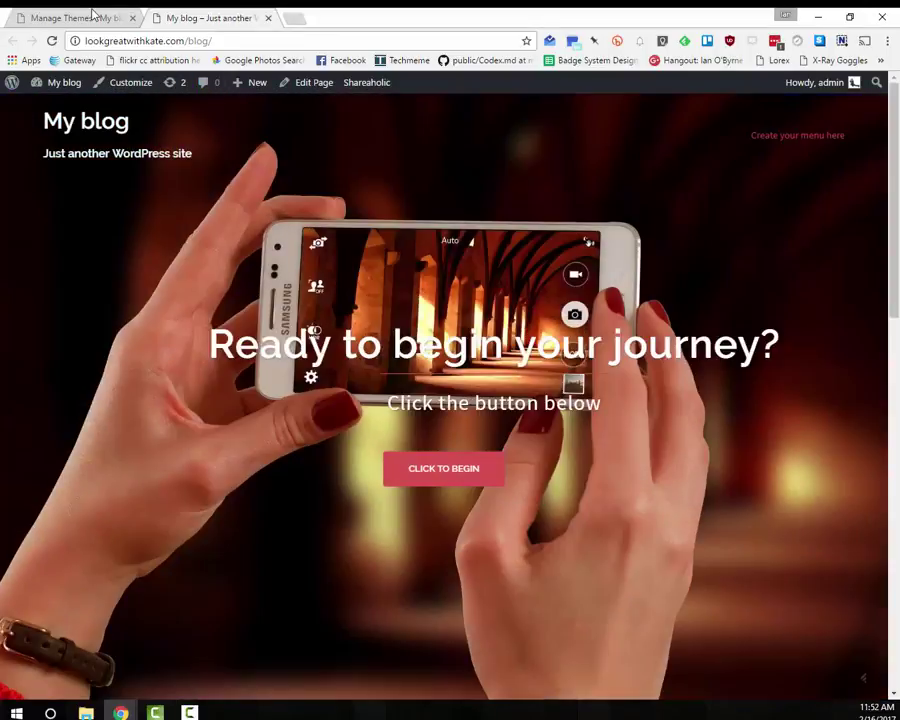
pyautogui.click(88, 17)
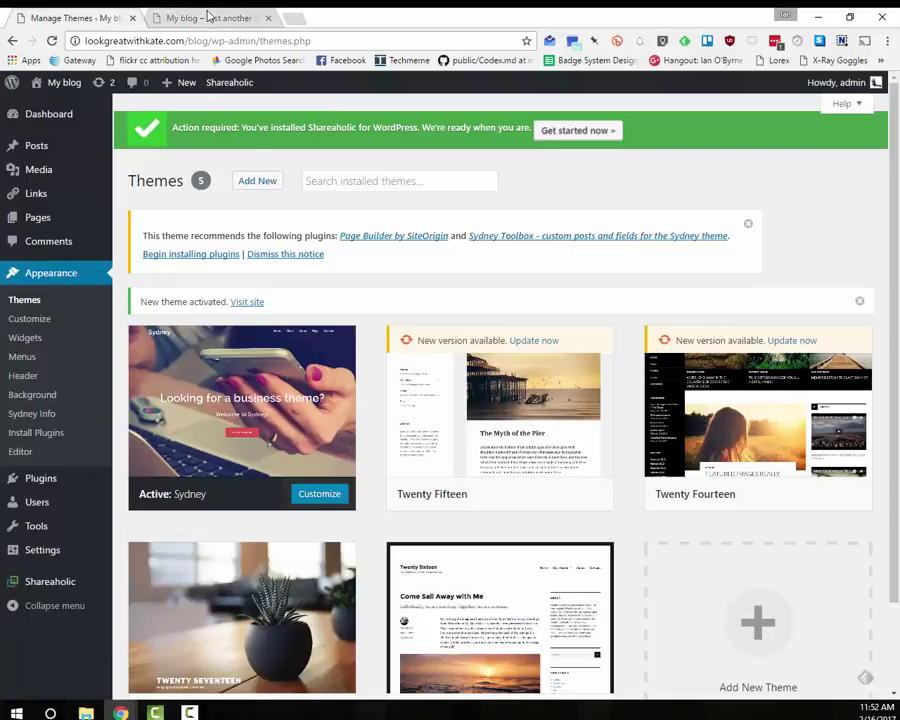
pyautogui.click(207, 16)
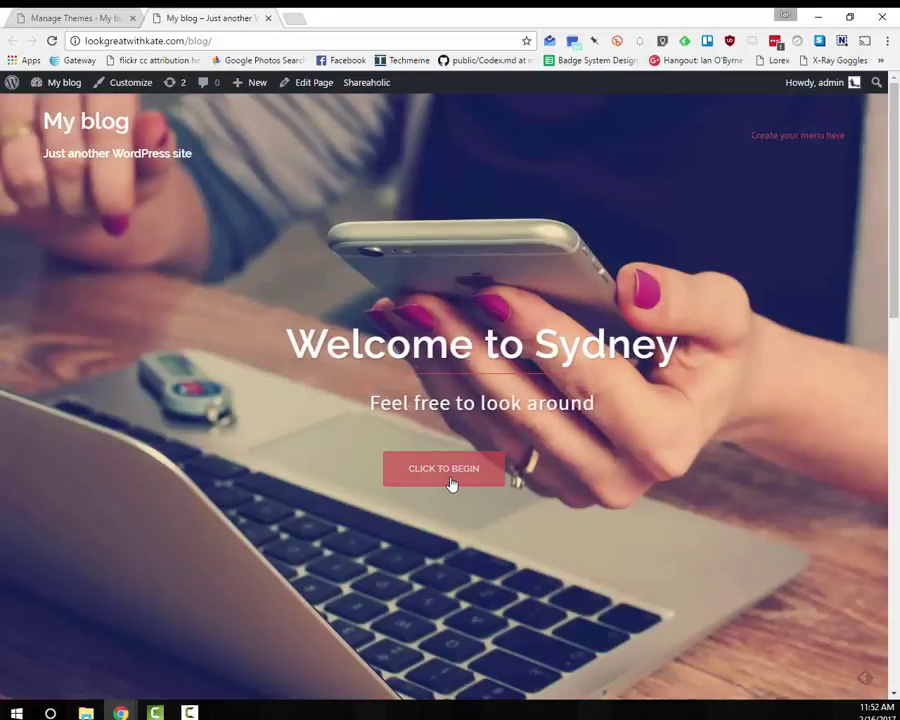
# Examine the blog's front page in the Sydney theme, from the header slider and home page content to the sidebar and footer.
pyautogui.click(450, 479)
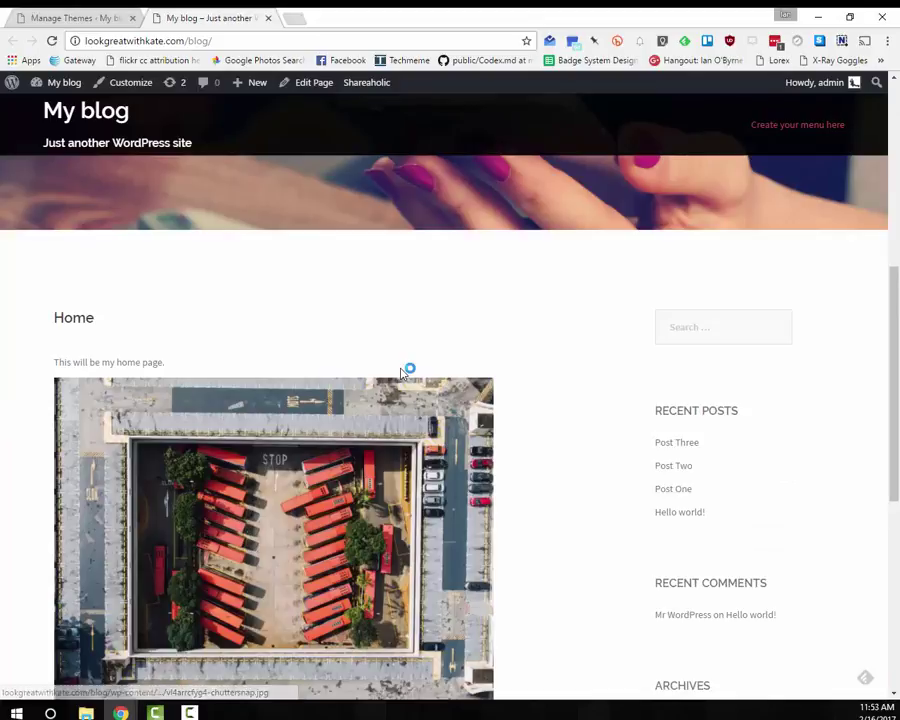
pyautogui.scroll(-3, 398, 372)
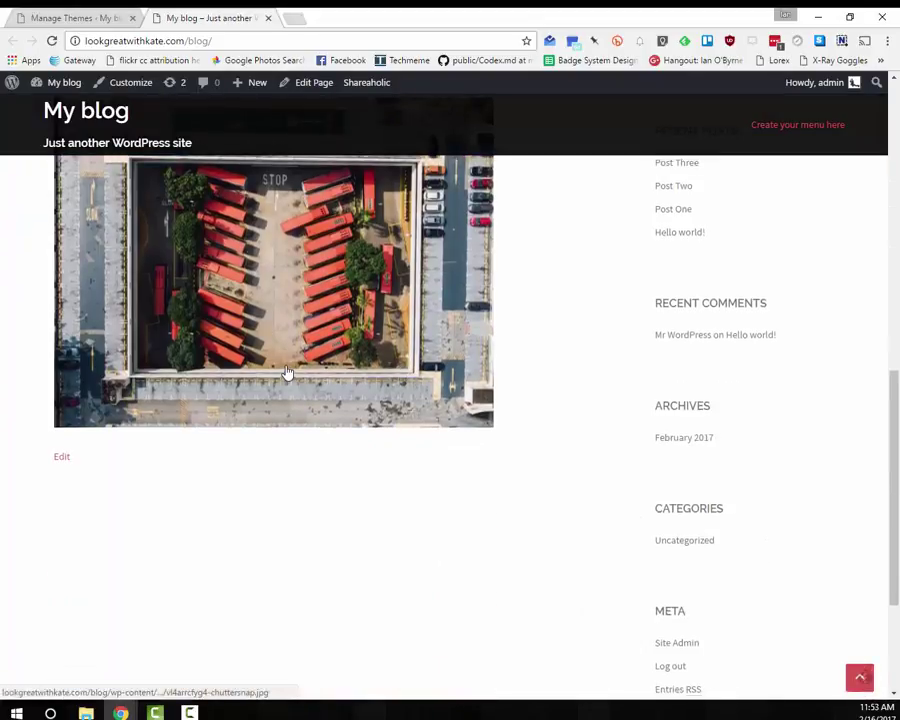
pyautogui.scroll(4, 287, 372)
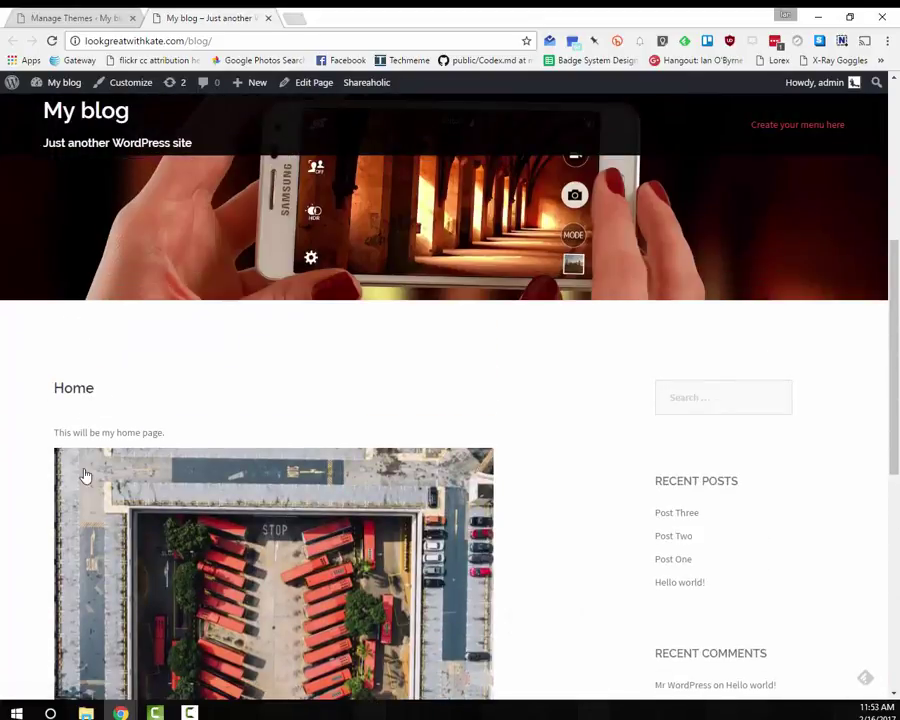
pyautogui.scroll(-3, 234, 492)
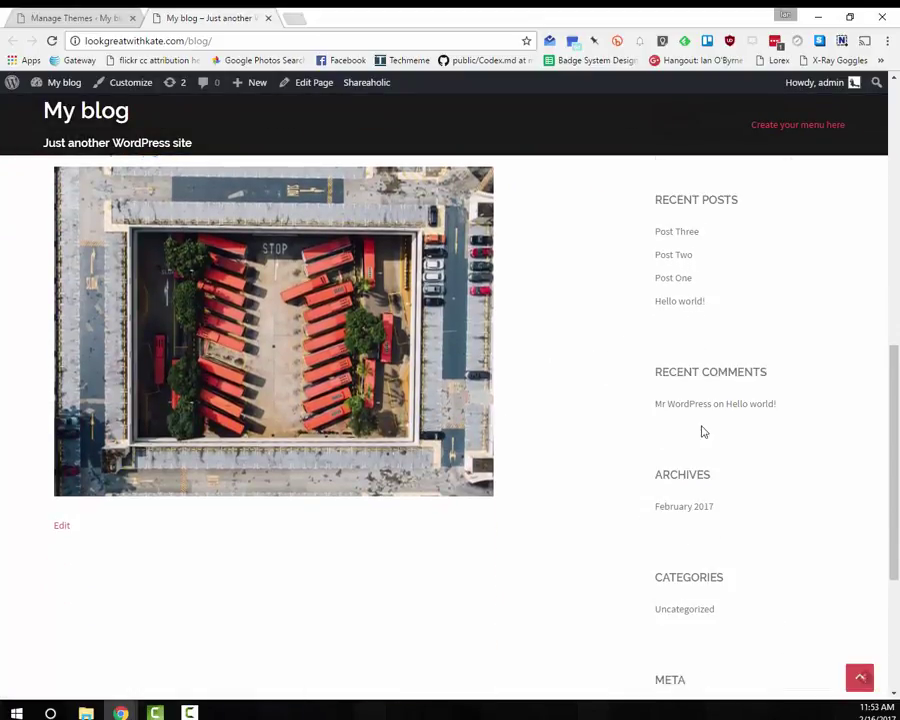
pyautogui.scroll(-3, 671, 540)
pyautogui.scroll(6, 660, 526)
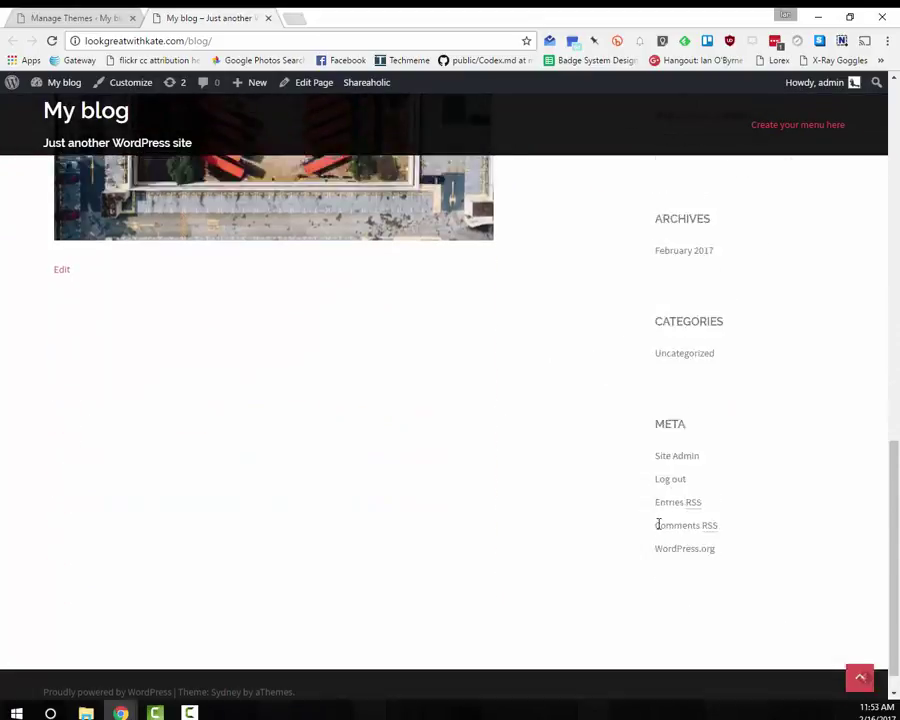
pyautogui.scroll(3, 658, 529)
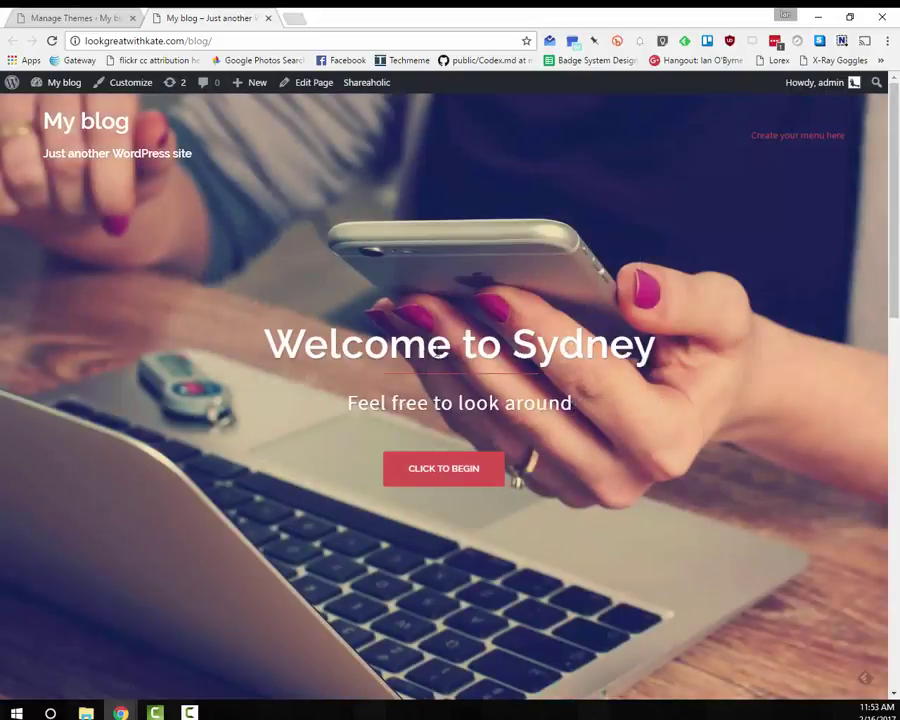
pyautogui.scroll(-3, 438, 376)
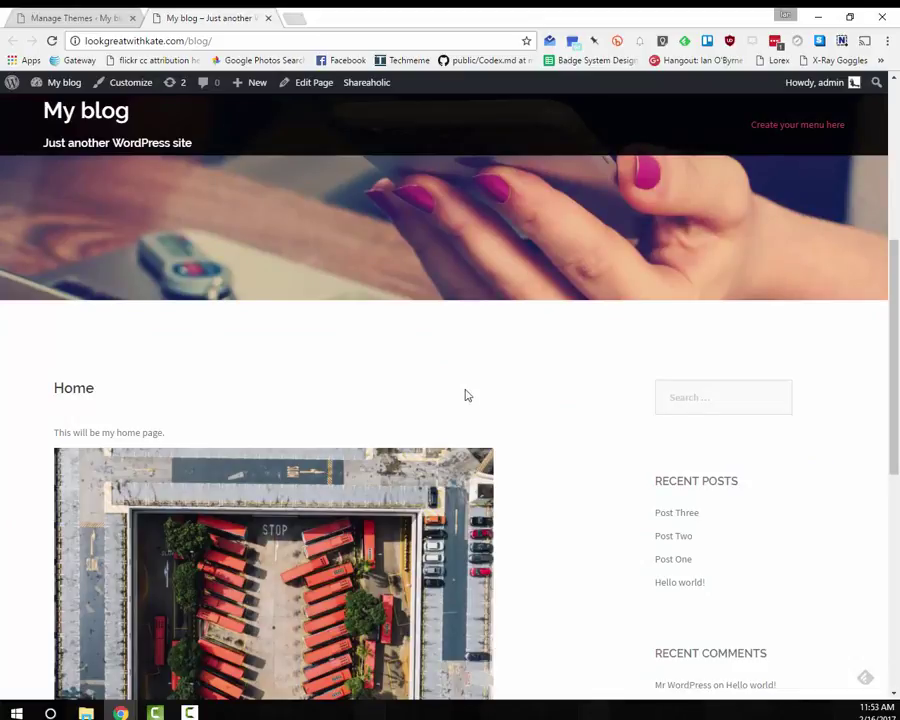
pyautogui.scroll(3, 466, 394)
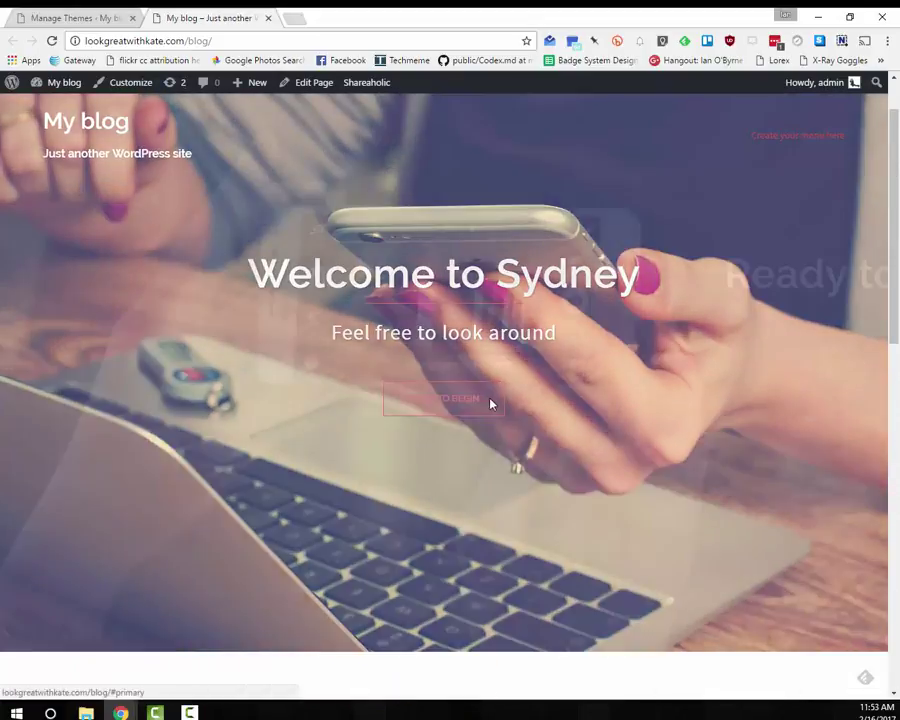
pyautogui.click(490, 402)
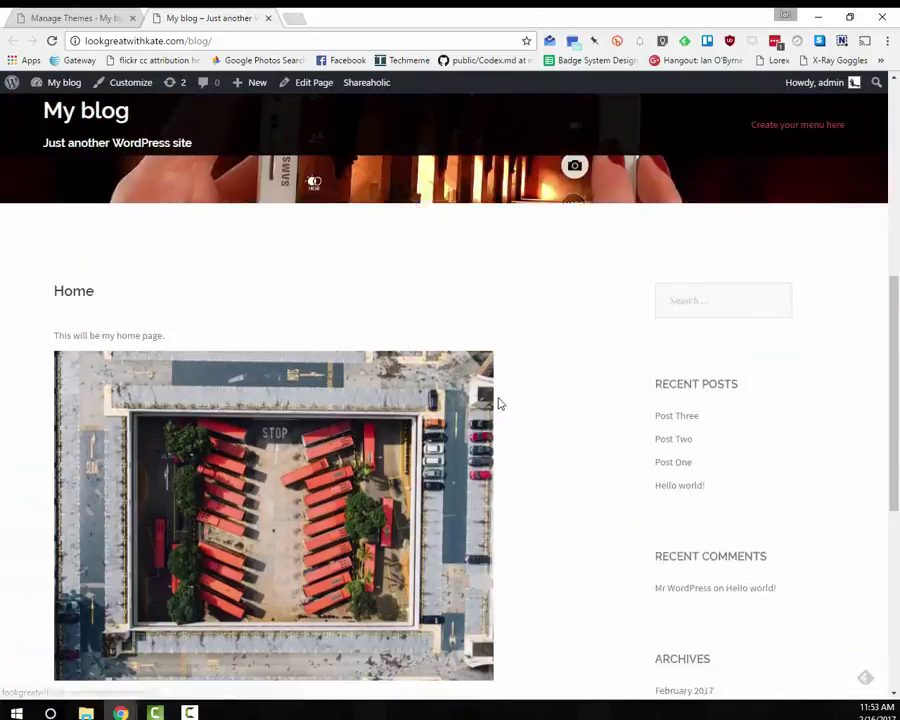
# Open Post One from the recent posts and examine its featured image, inline photo and body text.
pyautogui.click(672, 419)
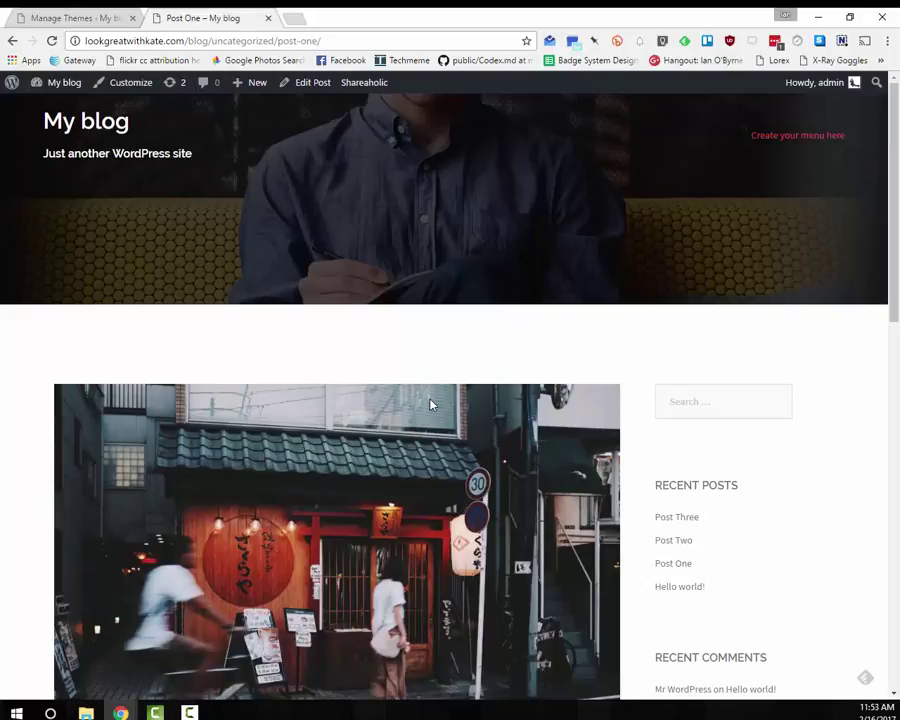
pyautogui.scroll(-3, 436, 217)
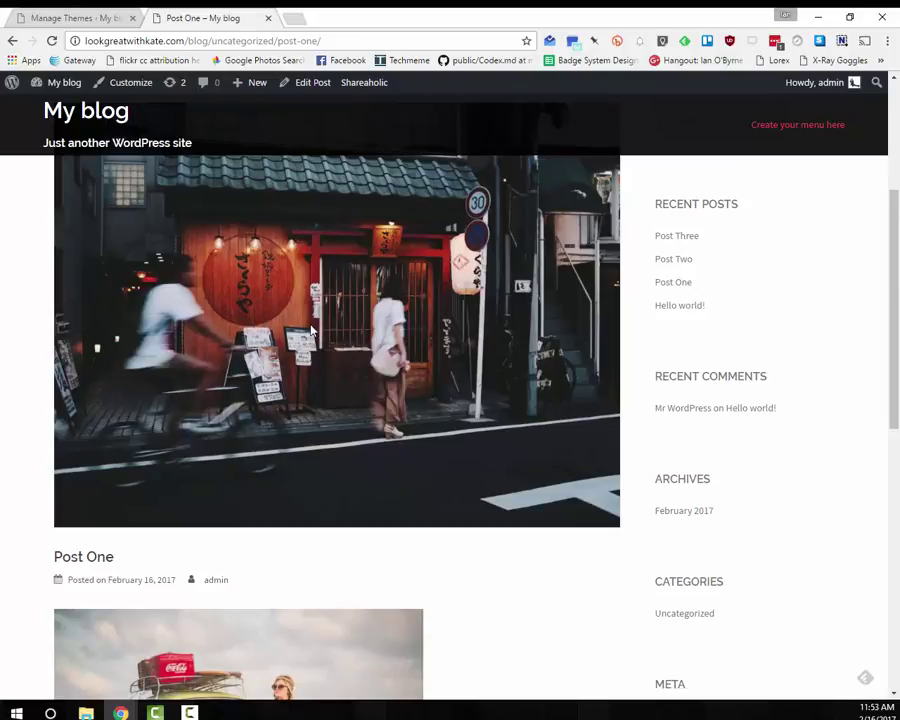
pyautogui.scroll(-3, 261, 321)
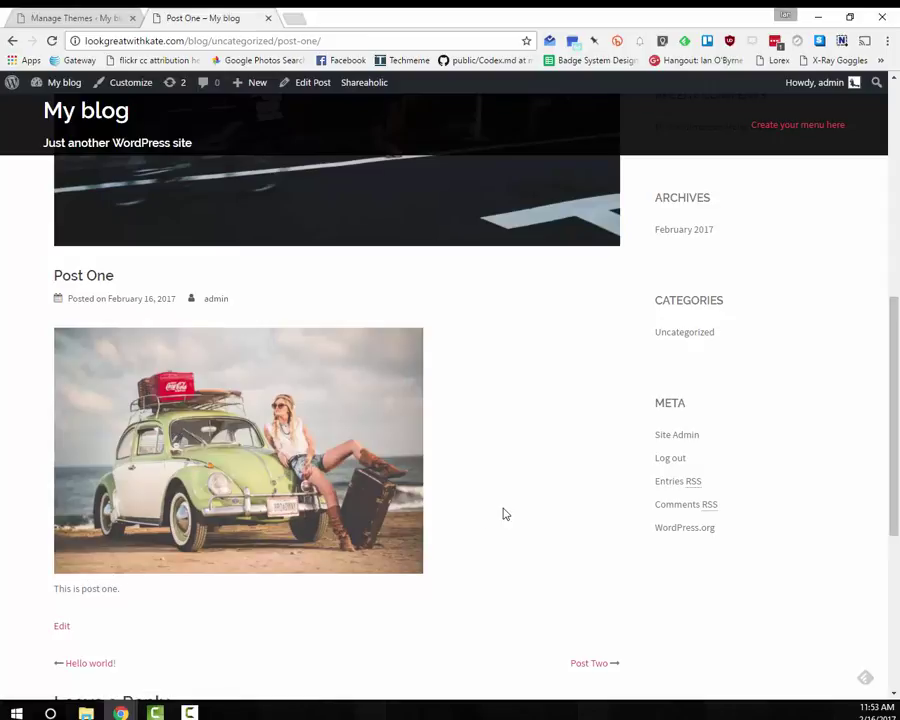
pyautogui.scroll(5, 502, 490)
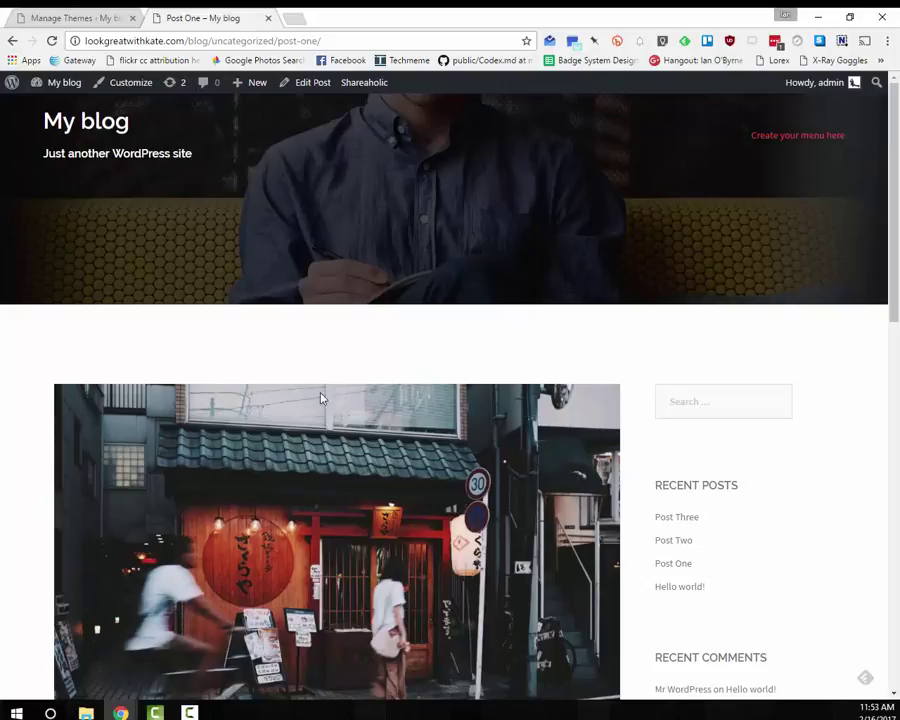
pyautogui.scroll(-7, 340, 470)
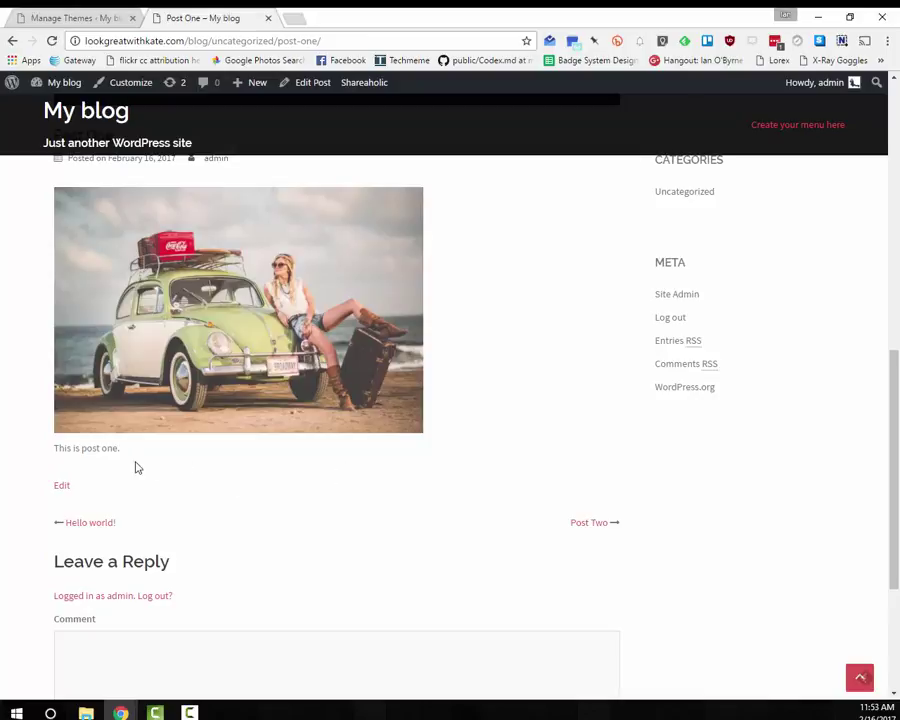
pyautogui.moveTo(58, 448); pyautogui.dragTo(111, 448)
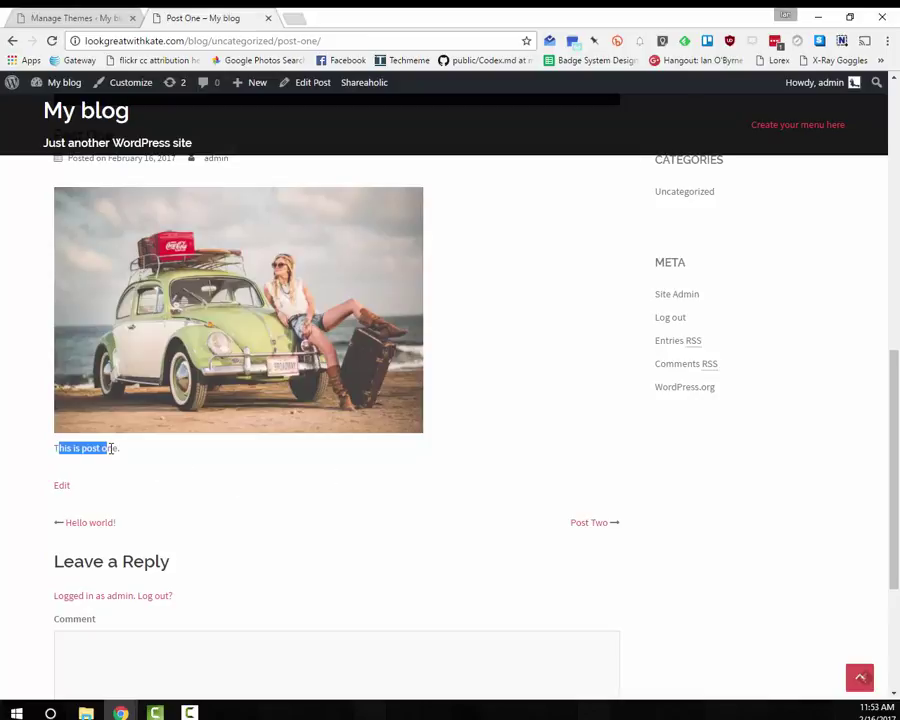
pyautogui.click(53, 457)
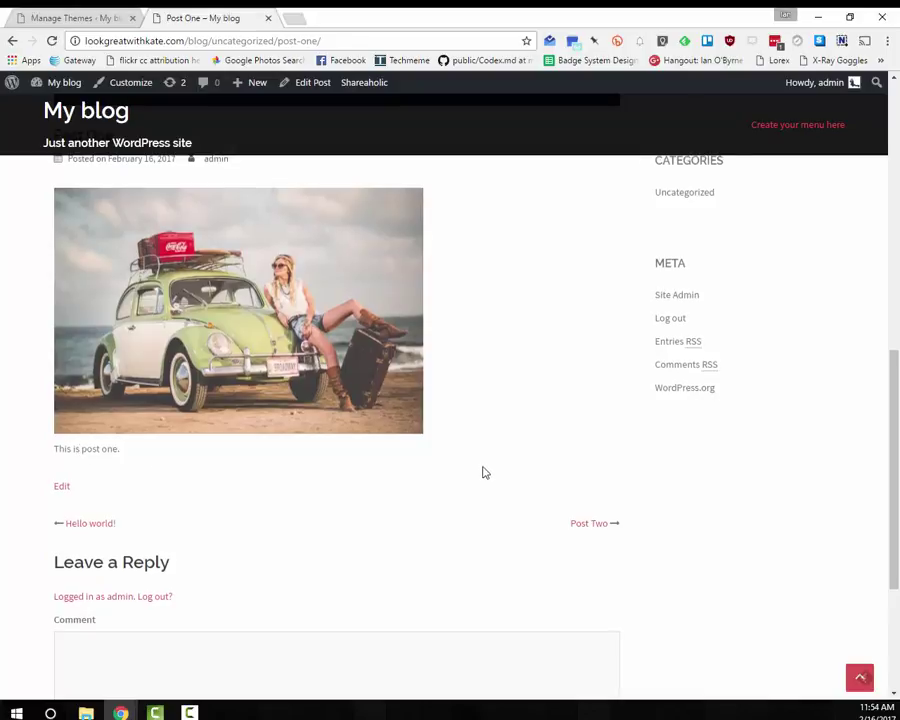
# Look over the sidebar widgets, post navigation and comment form on the Post One page.
pyautogui.press('F5')
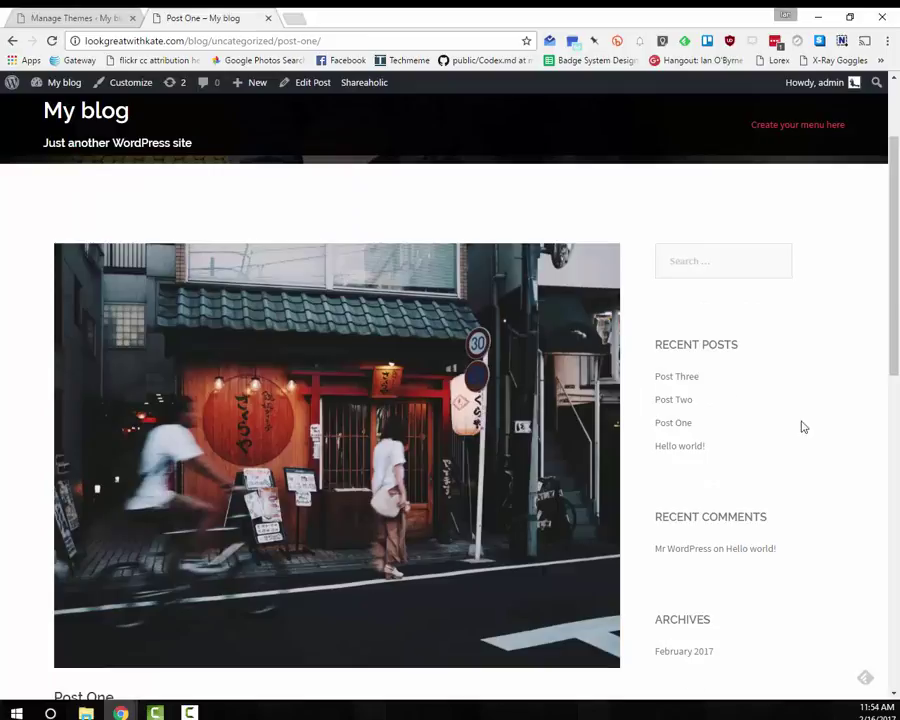
pyautogui.scroll(-1, 525, 493)
pyautogui.scroll(-1, 762, 434)
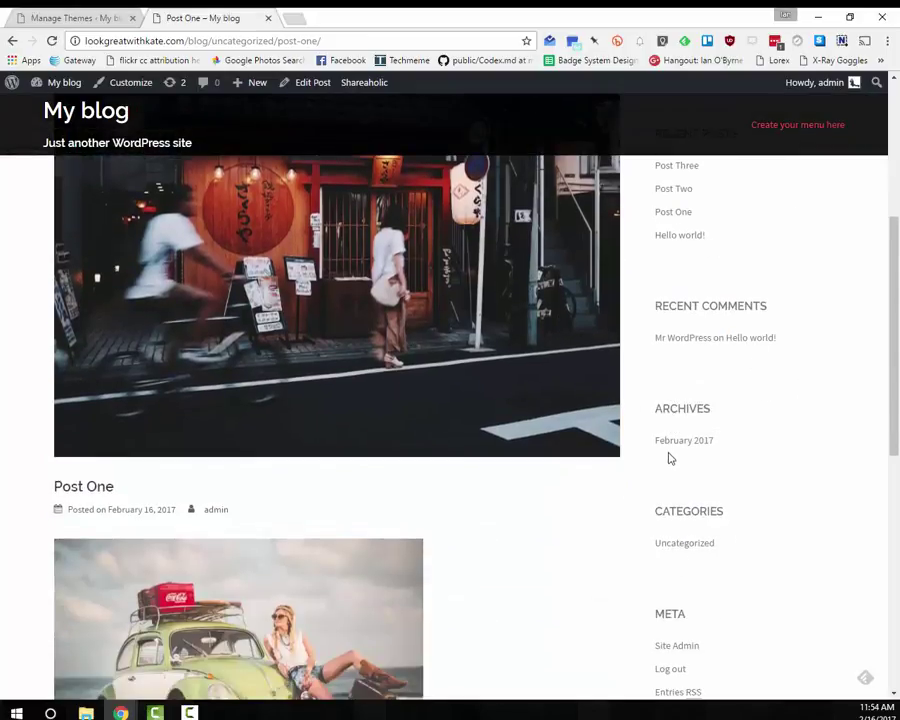
pyautogui.scroll(-3, 632, 518)
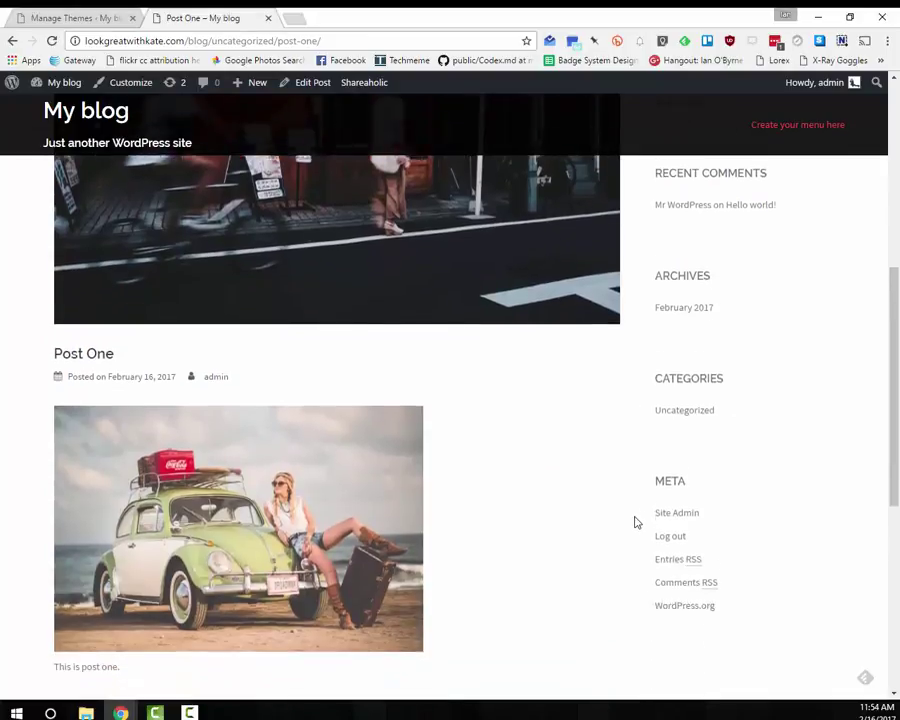
pyautogui.scroll(-4, 580, 507)
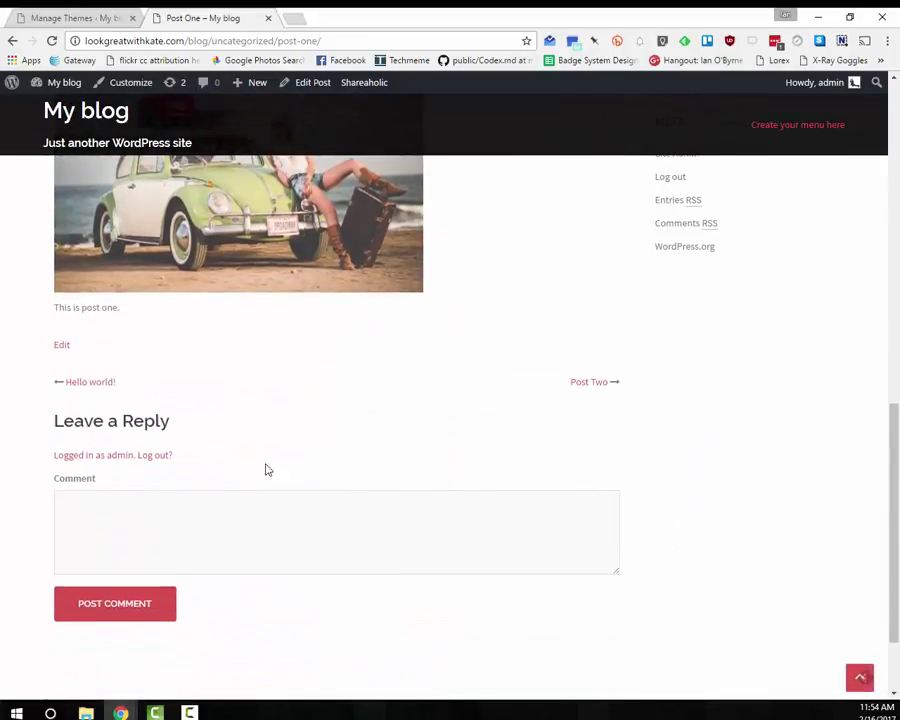
pyautogui.scroll(-2, 199, 527)
pyautogui.scroll(15, 200, 526)
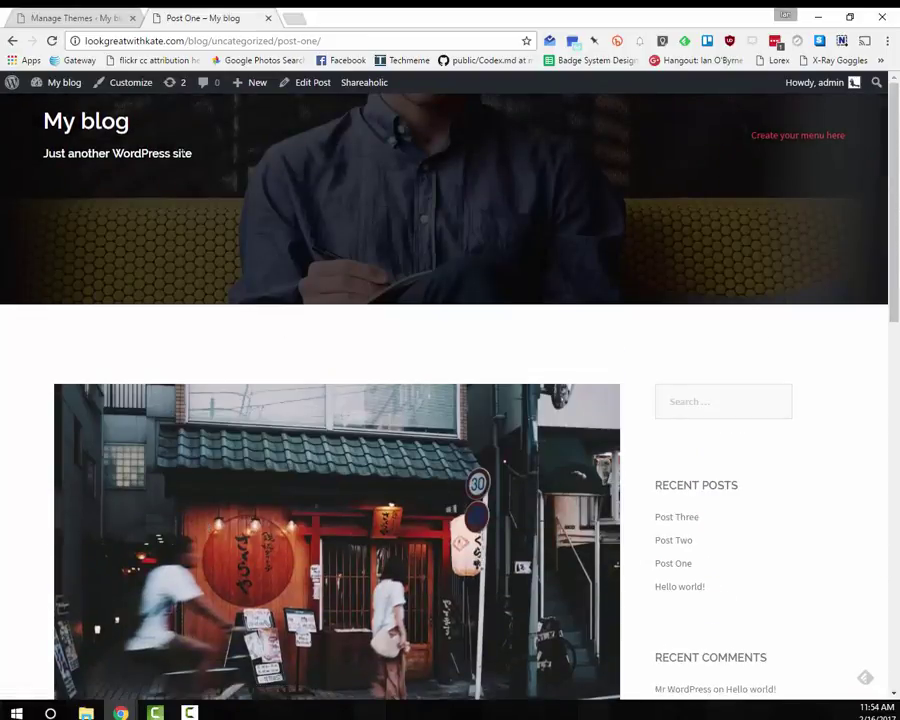
# Return to theme management, search the themes available for adding for "minimalist" and browse the results.
pyautogui.click(70, 17)
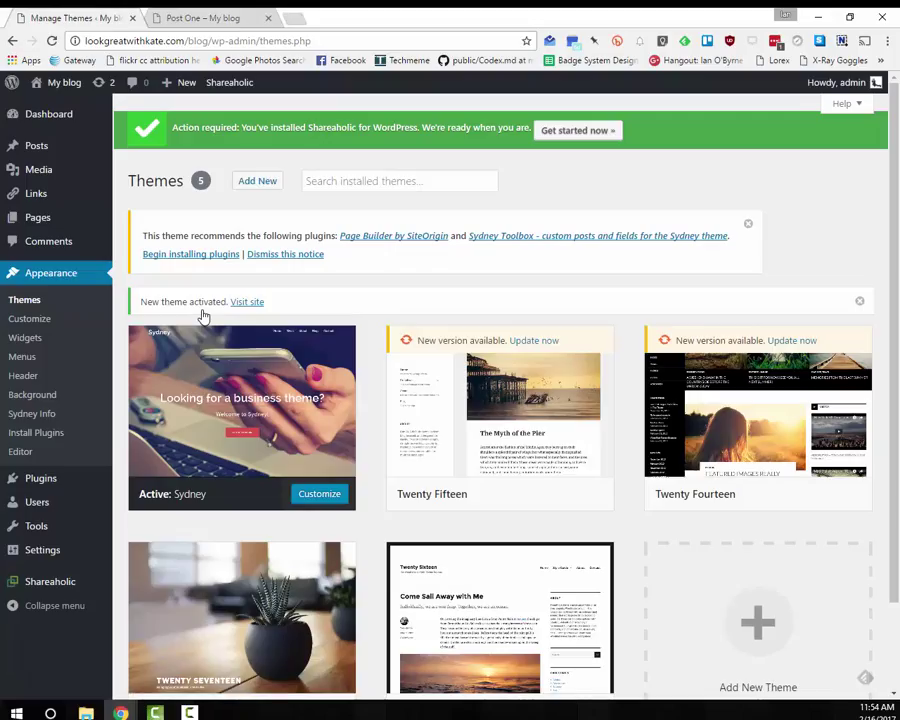
pyautogui.click(250, 183)
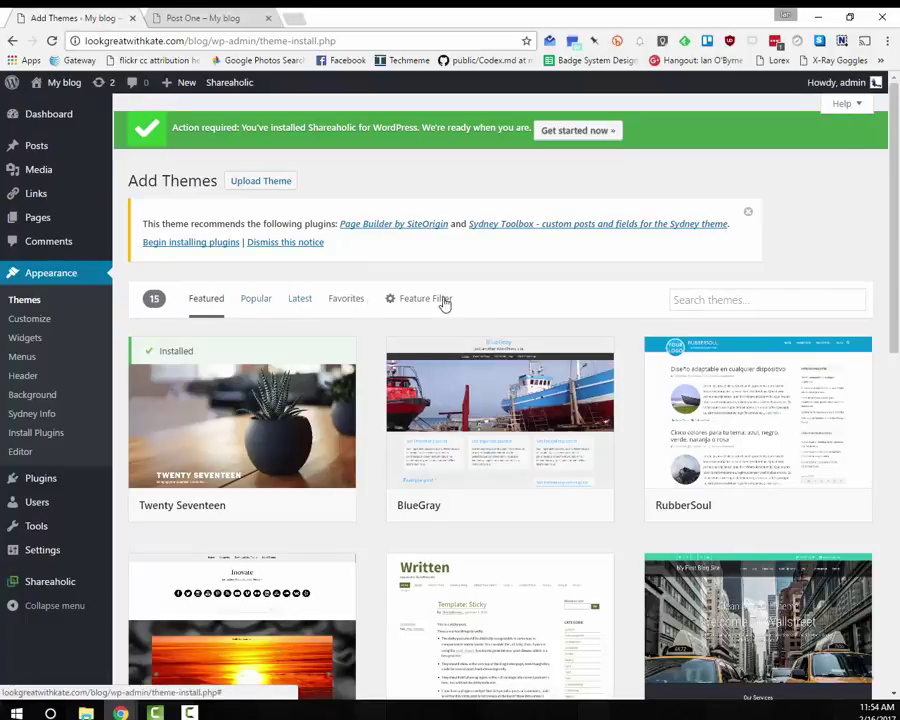
pyautogui.click(706, 300)
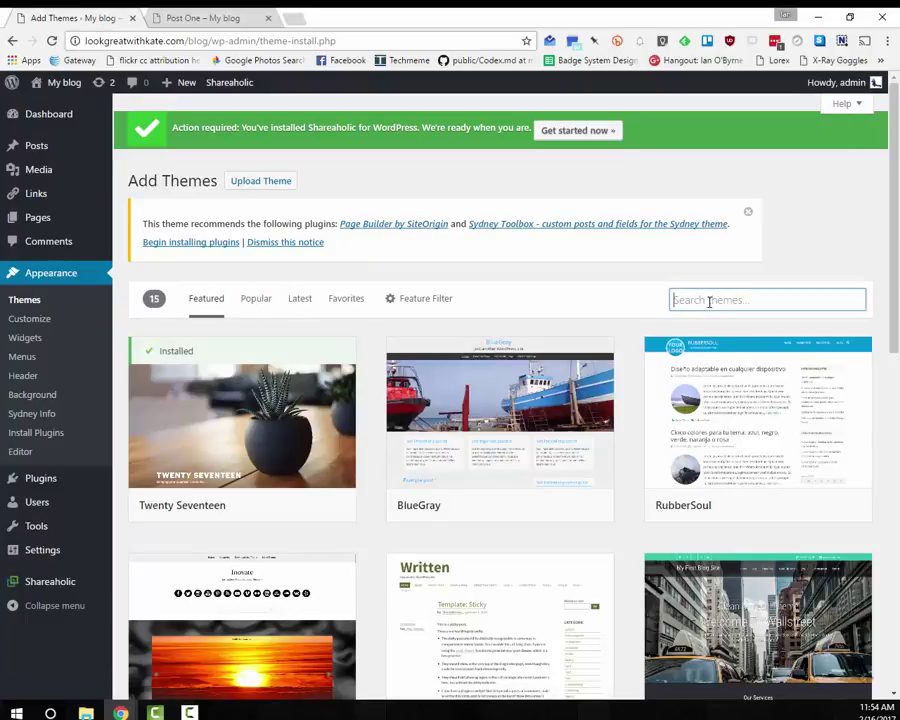
pyautogui.write('minim')
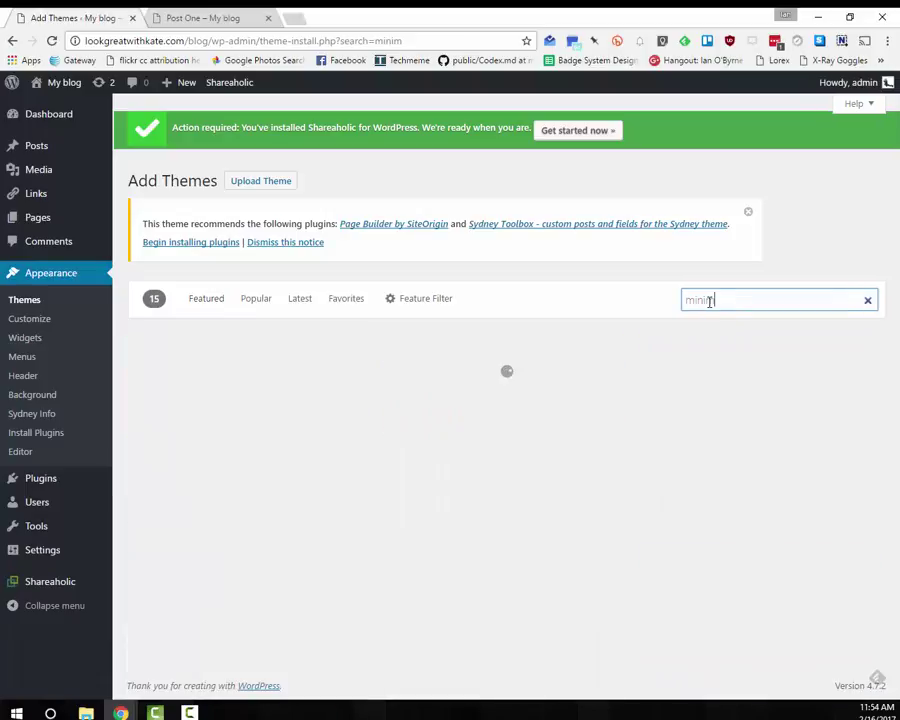
pyautogui.write('alist')
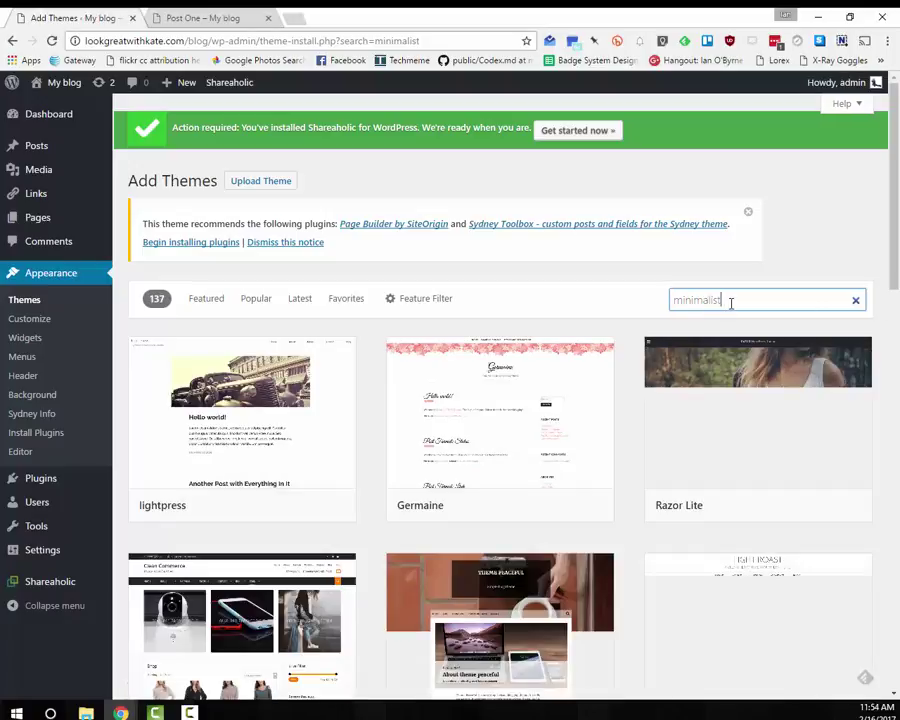
pyautogui.scroll(-3, 480, 422)
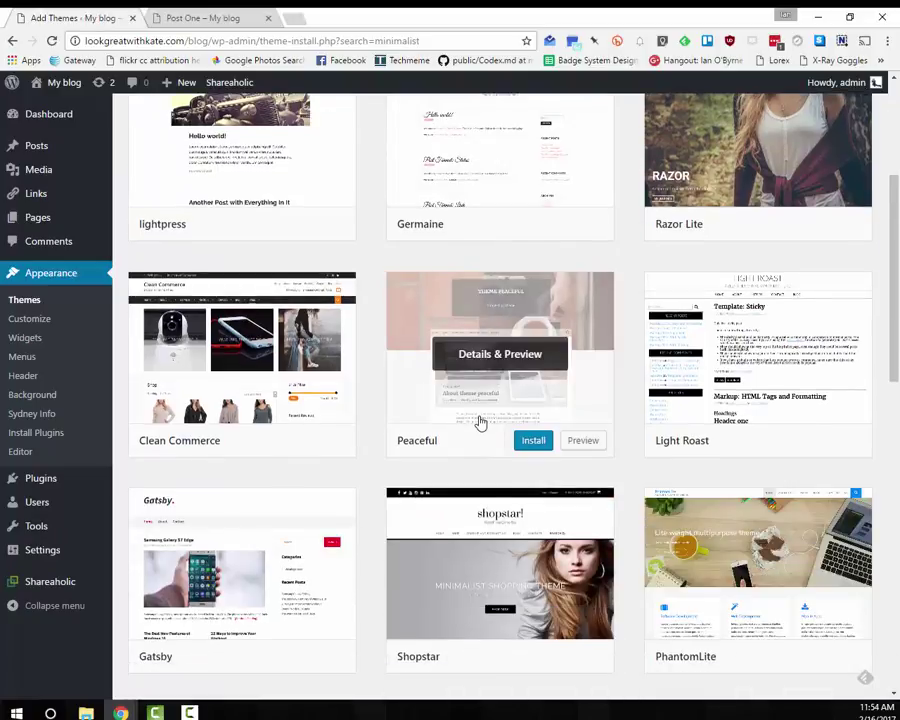
pyautogui.scroll(-6, 373, 462)
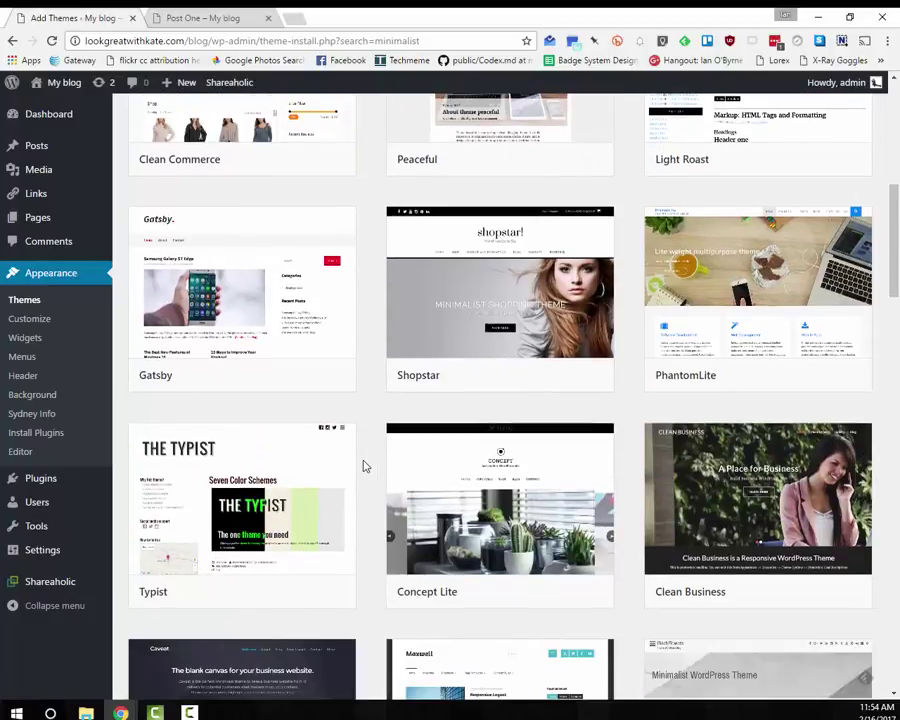
# Install the Typist theme from the minimalist search results and reload the Post One page to check the blog's look.
pyautogui.moveTo(279, 502)
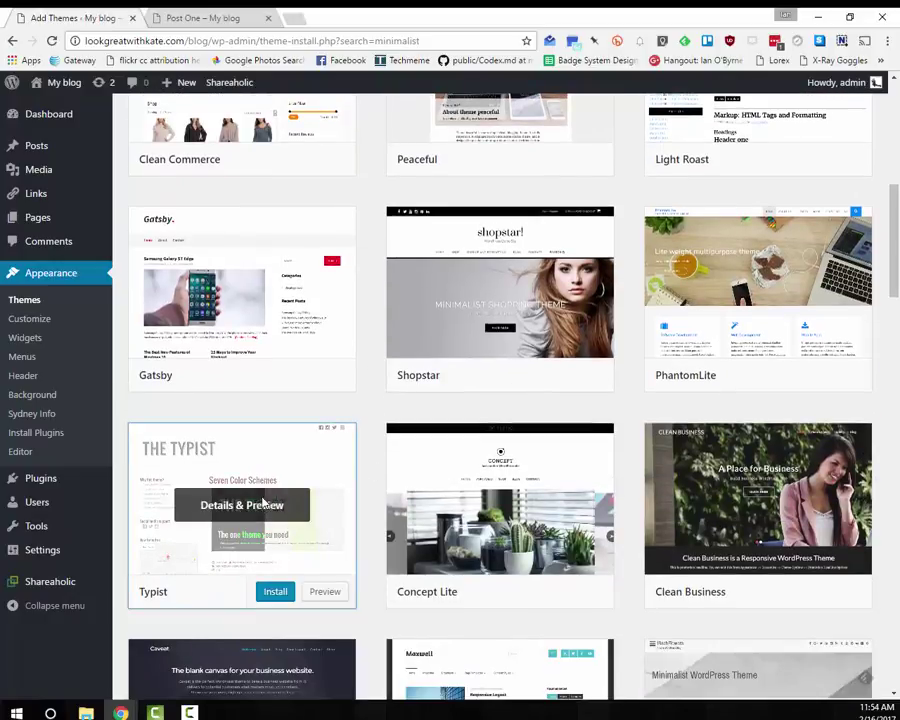
pyautogui.click(263, 502)
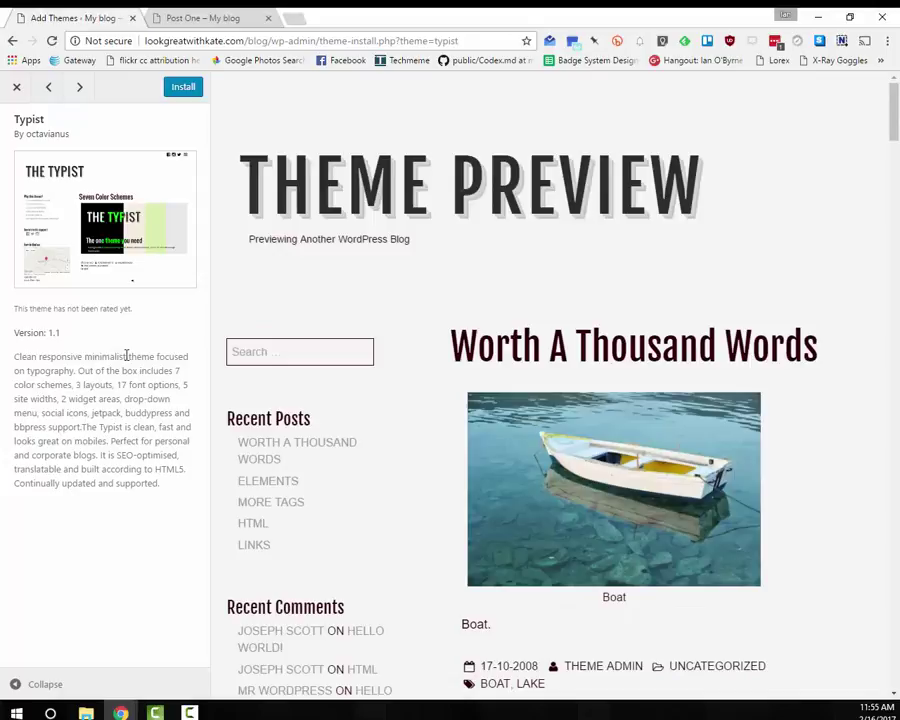
pyautogui.click(182, 87)
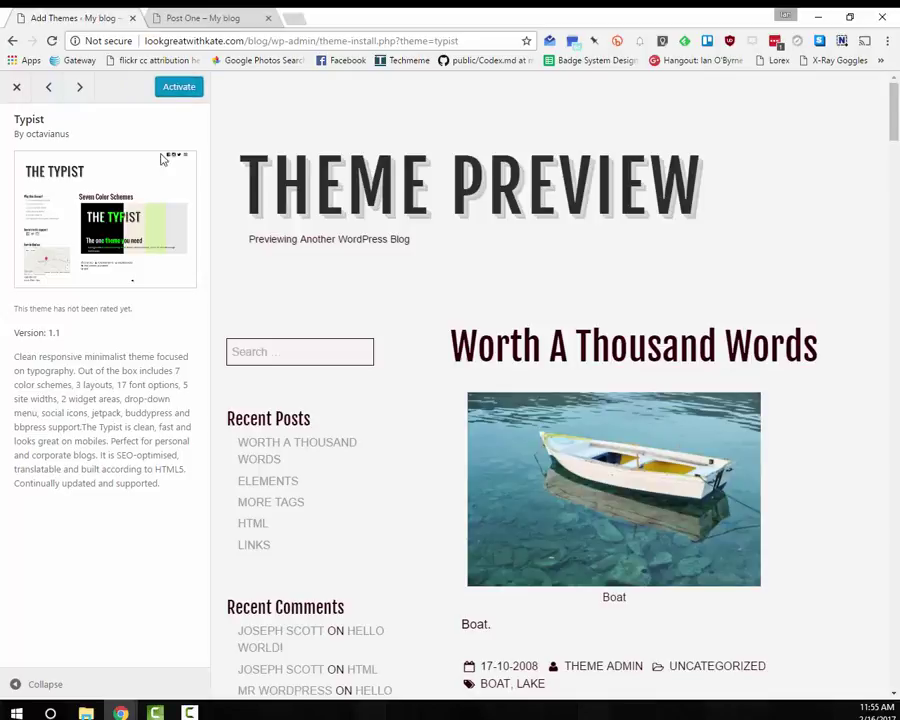
pyautogui.click(184, 18)
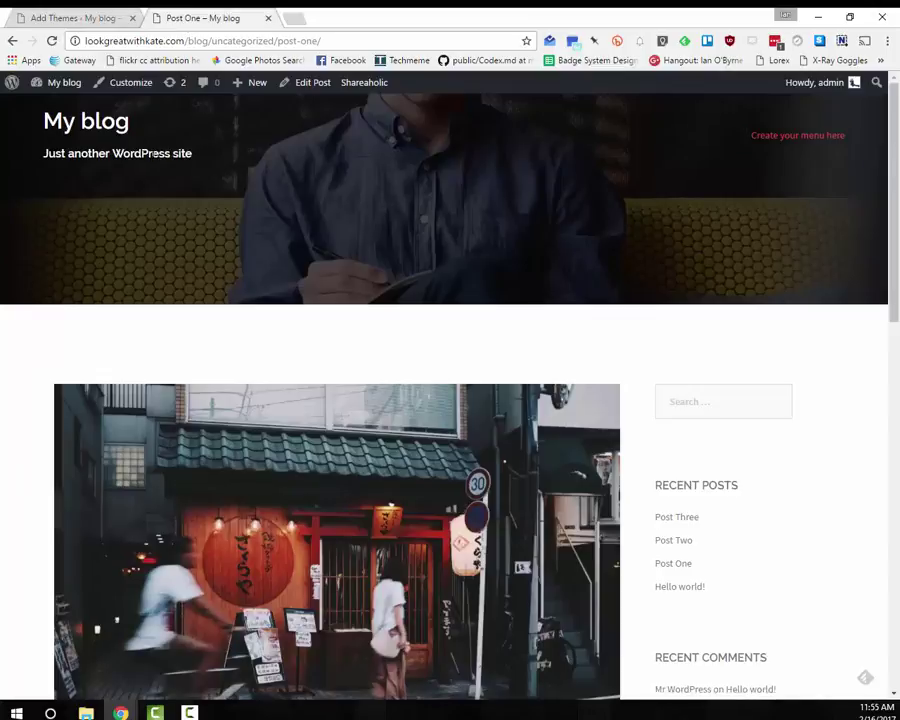
pyautogui.click(47, 38)
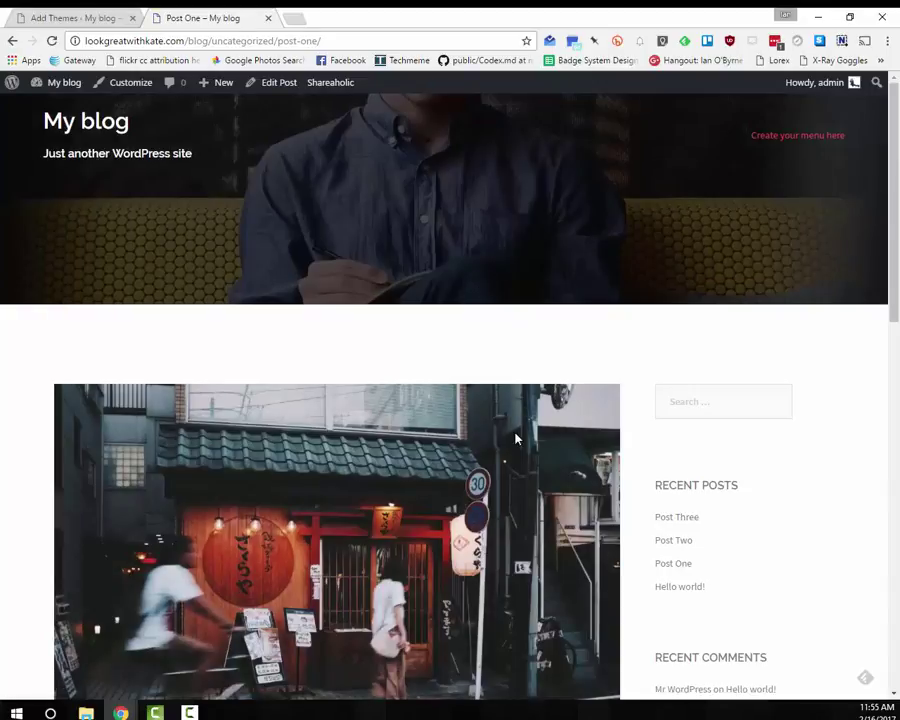
# Activate the Typist theme and reload the Post One page to show it in that theme.
pyautogui.click(78, 22)
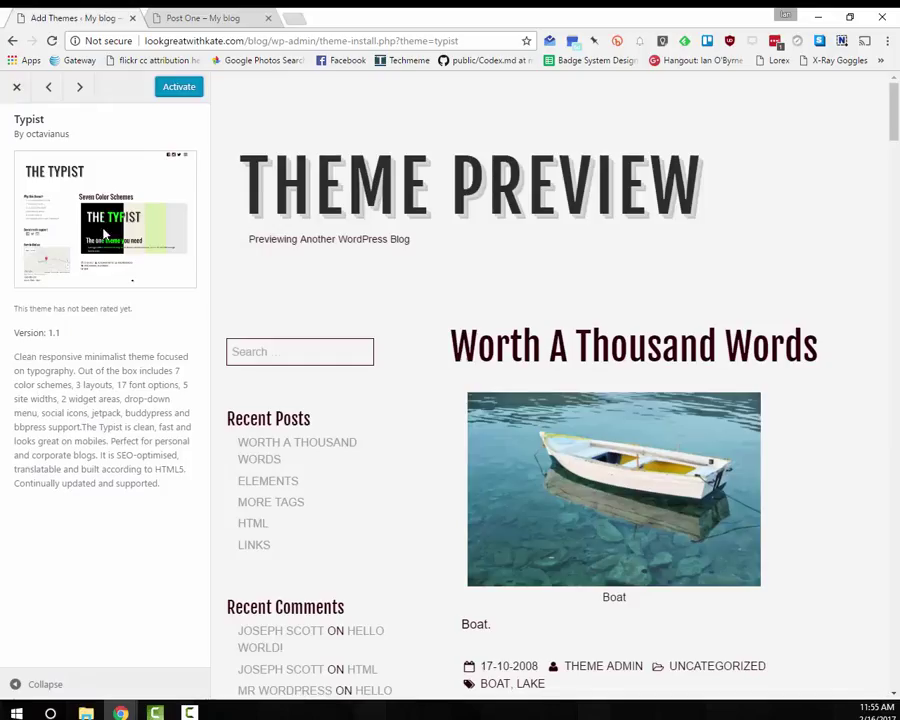
pyautogui.click(177, 90)
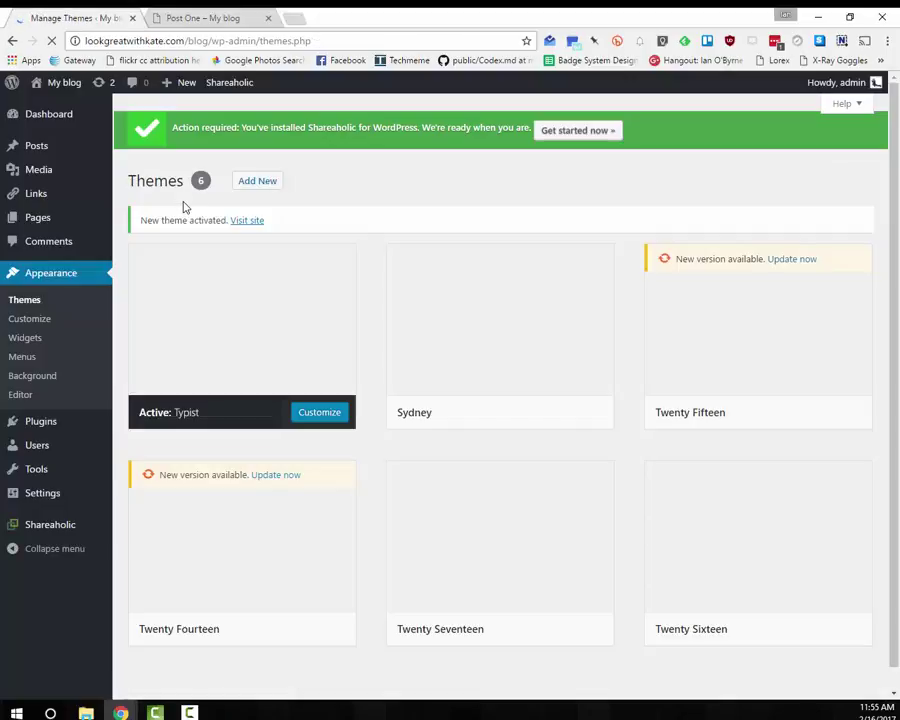
pyautogui.moveTo(235, 342)
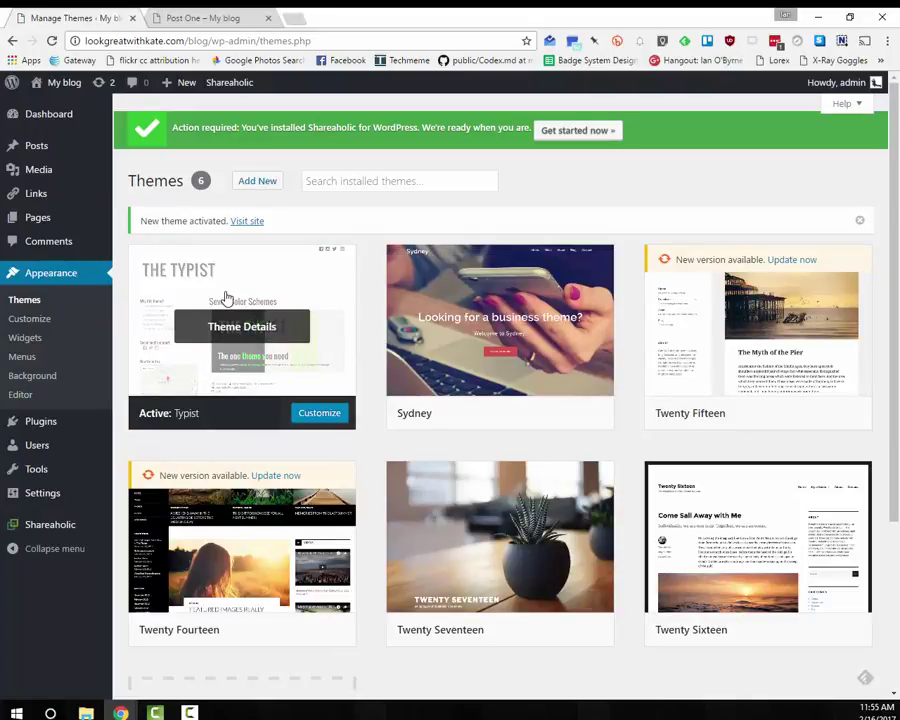
pyautogui.click(210, 17)
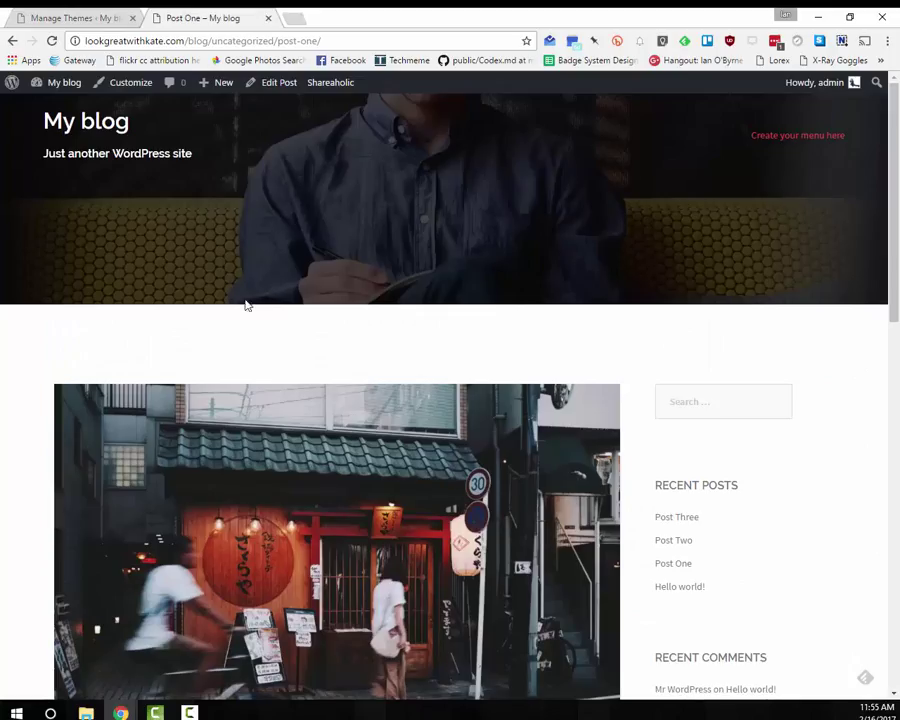
pyautogui.click(51, 40)
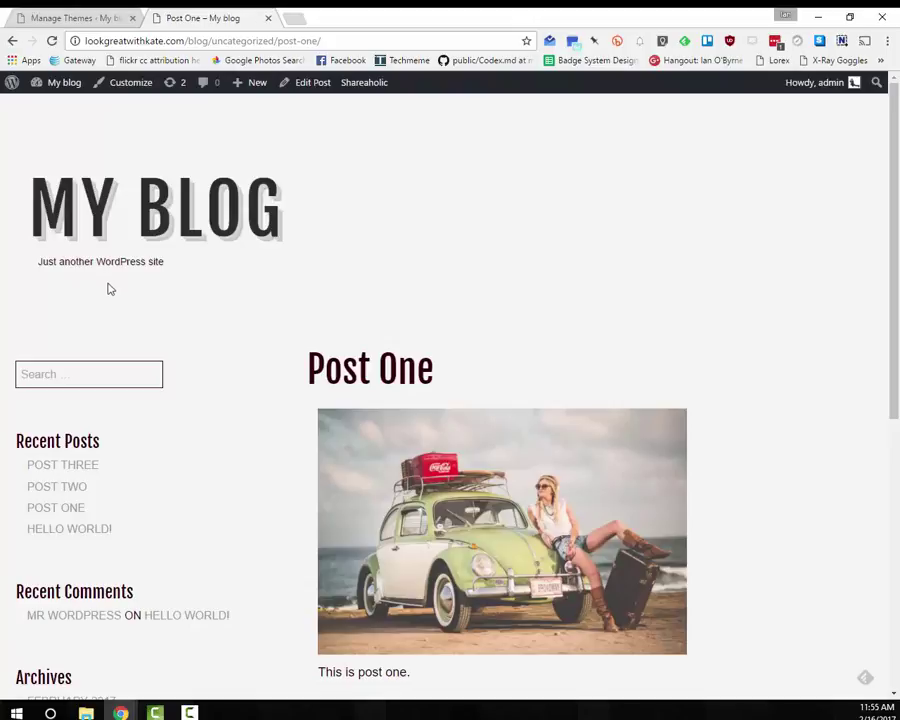
# Open the blog's home page in the Typist theme and examine its title, text, photo and sidebar.
pyautogui.click(182, 224)
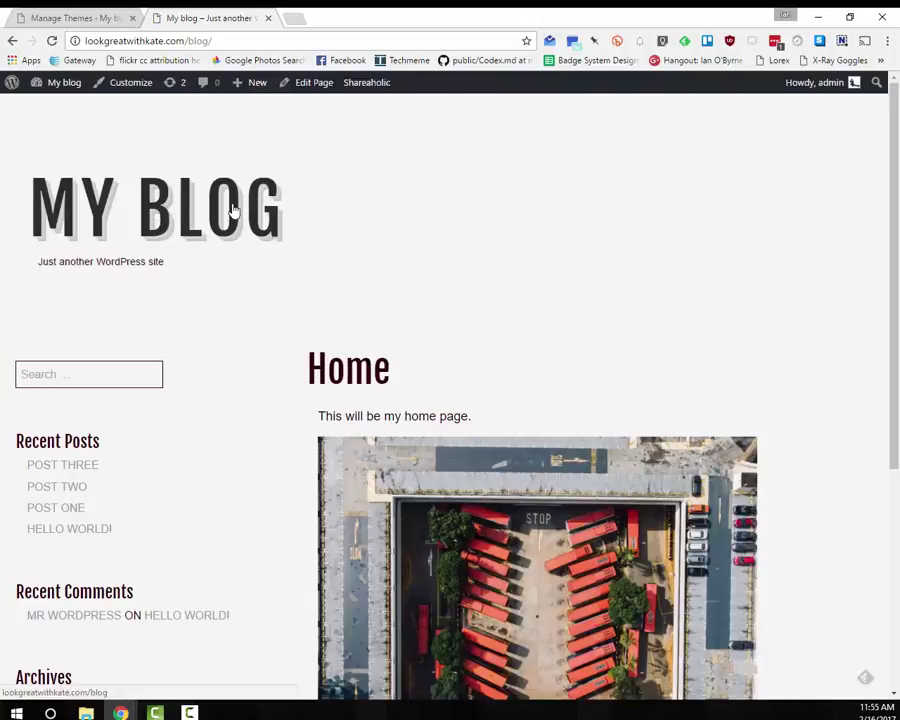
pyautogui.scroll(-3, 290, 305)
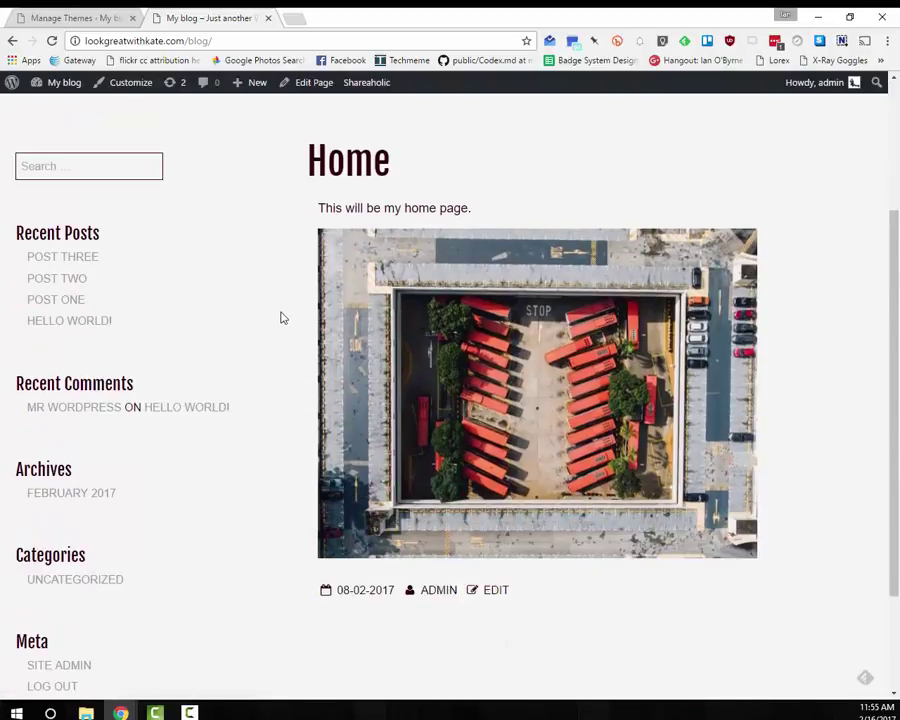
pyautogui.scroll(-2, 283, 335)
pyautogui.scroll(5, 283, 340)
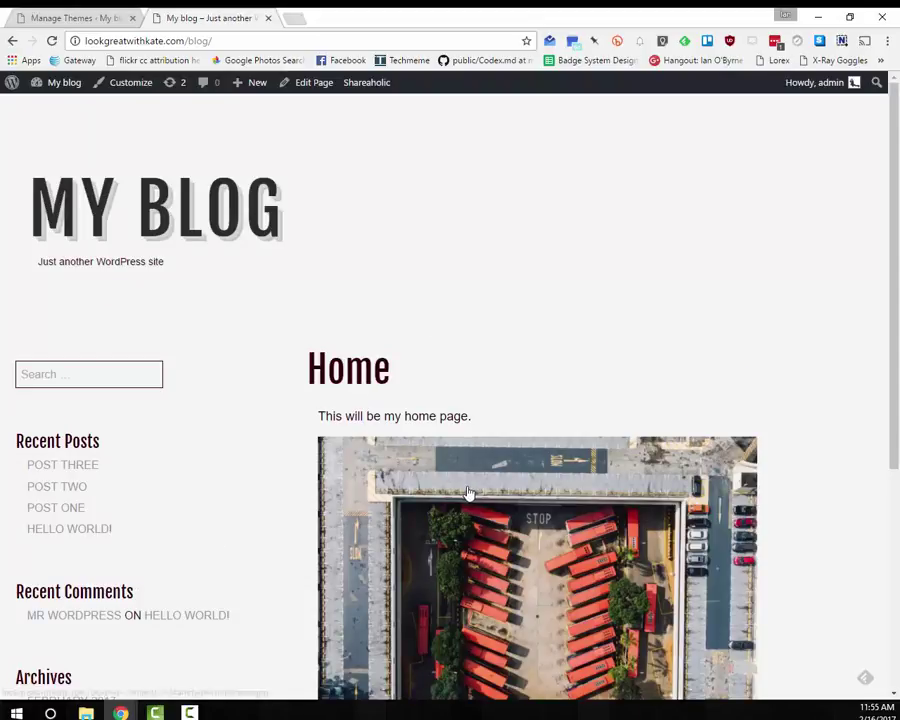
pyautogui.scroll(-4, 512, 431)
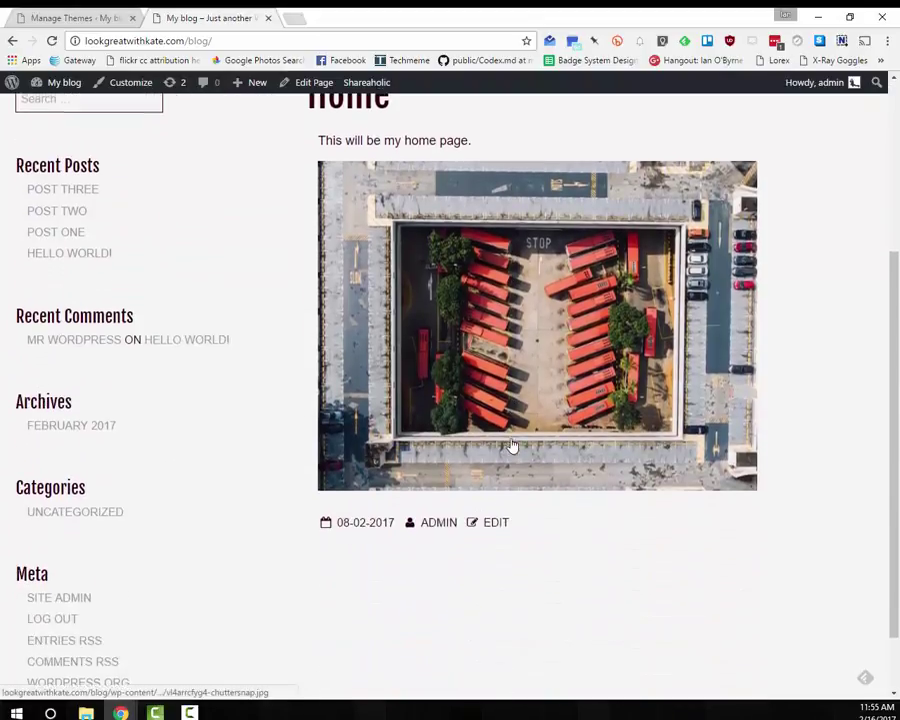
pyautogui.scroll(4, 440, 386)
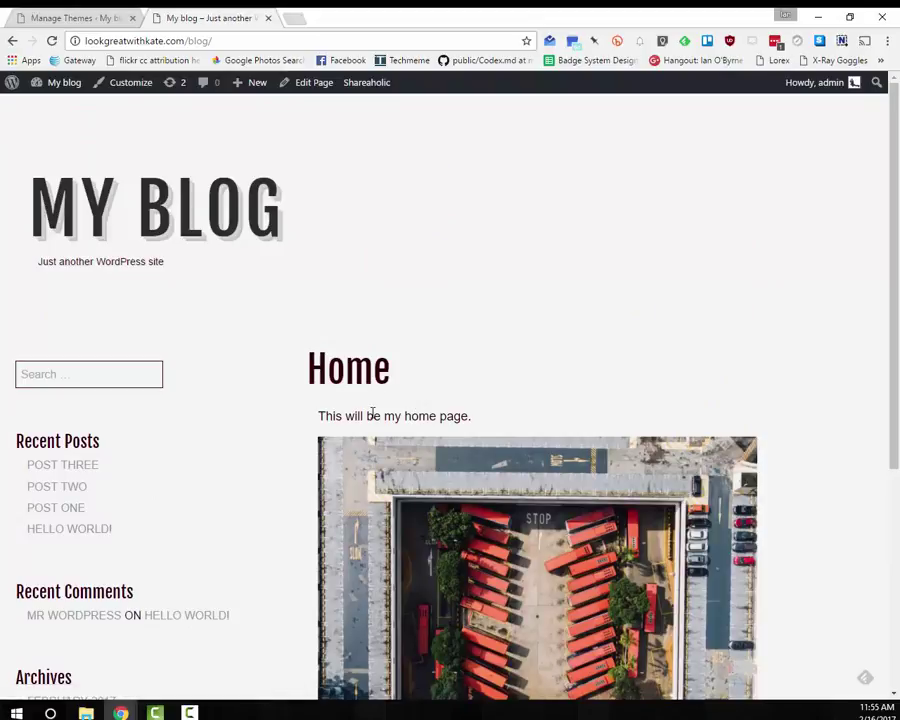
pyautogui.moveTo(333, 420); pyautogui.dragTo(473, 419)
pyautogui.click(462, 381)
# Open Post One from the recent posts and examine its photo, text, comment form, search box and sidebar widgets.
pyautogui.click(64, 507)
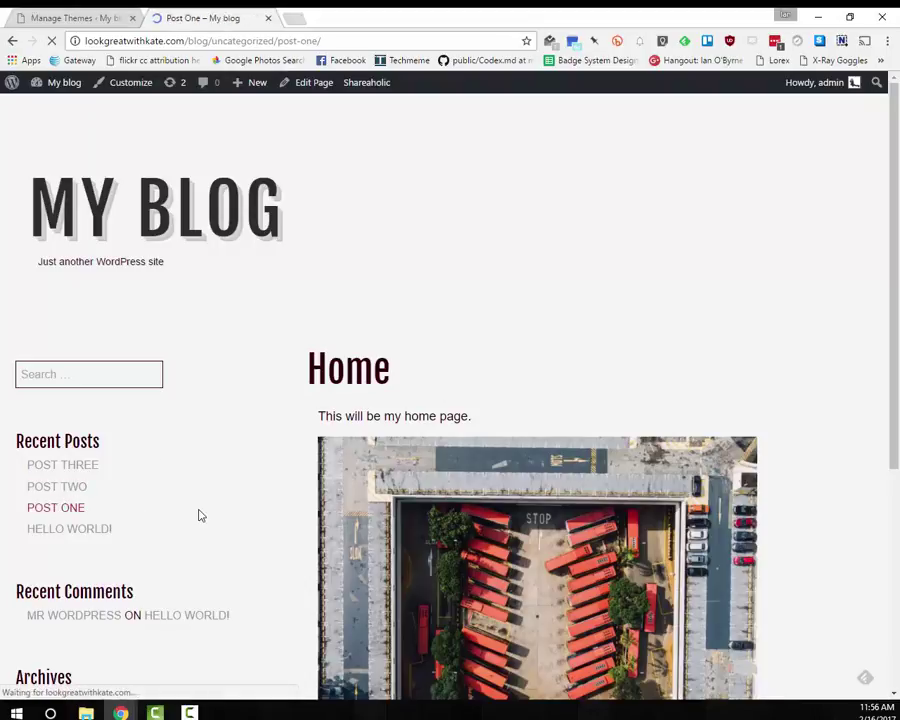
pyautogui.scroll(-2, 260, 524)
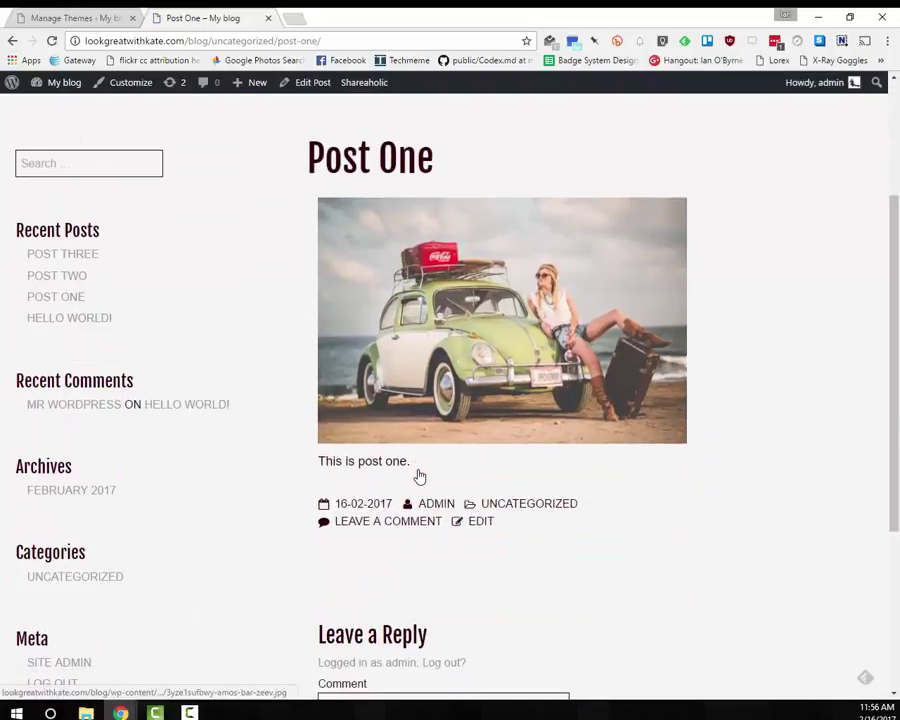
pyautogui.scroll(-3, 419, 477)
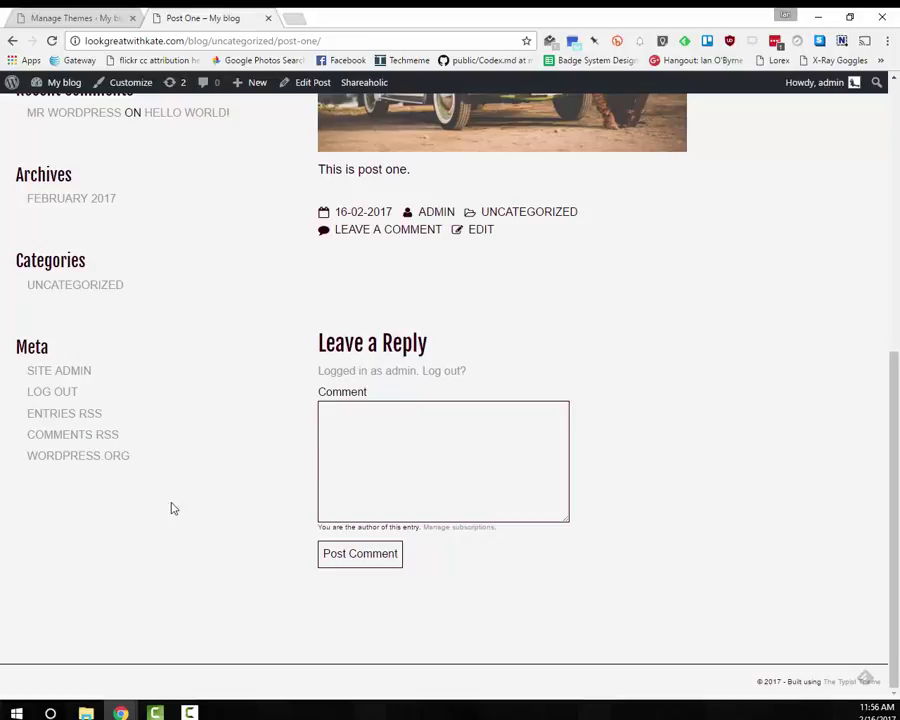
pyautogui.click(459, 428)
pyautogui.scroll(3, 477, 416)
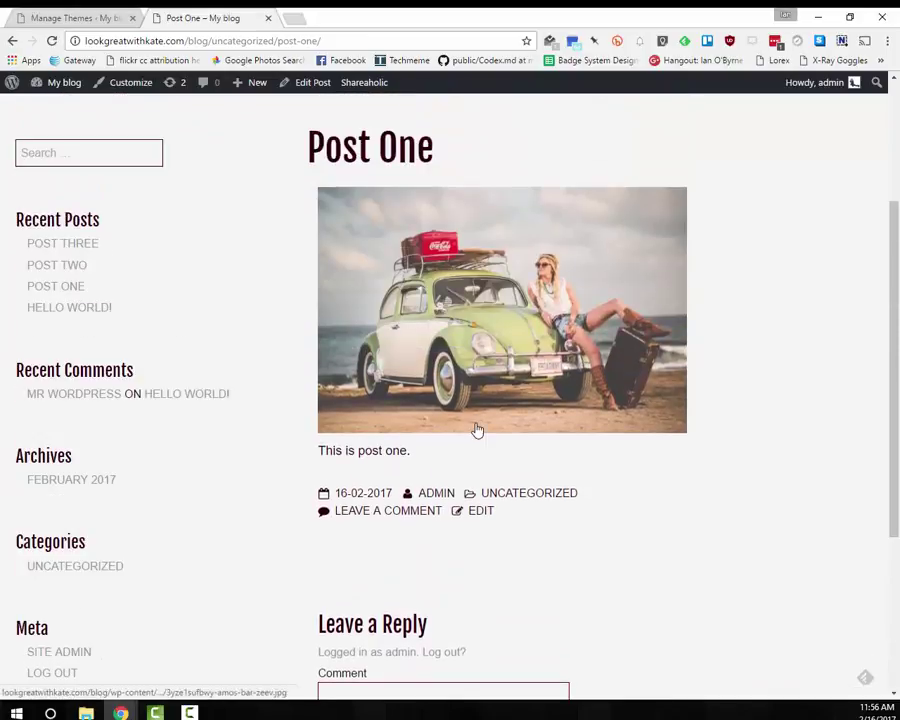
pyautogui.scroll(2, 473, 436)
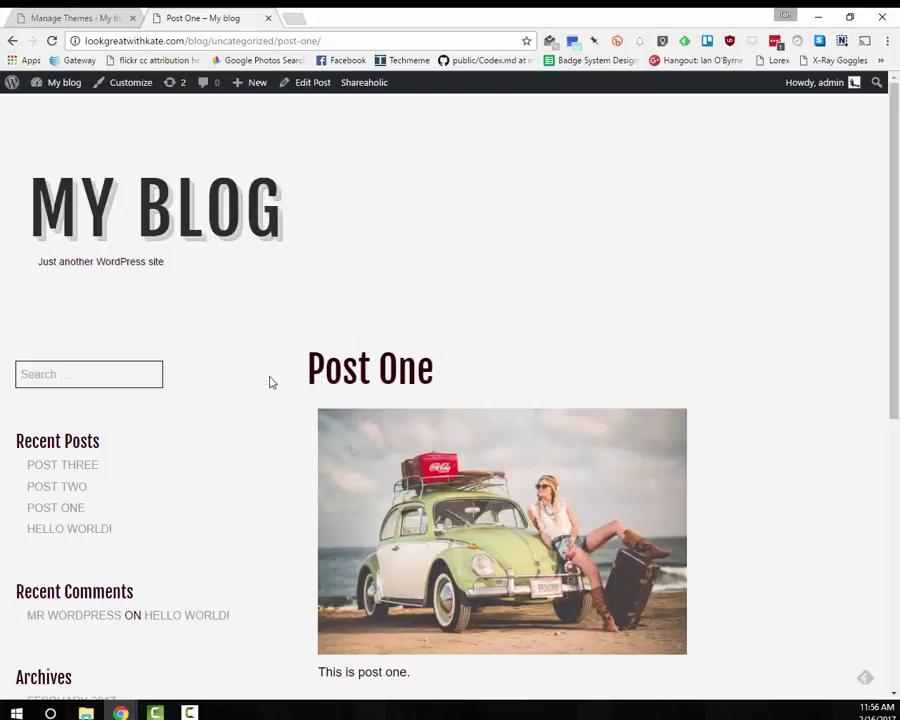
pyautogui.click(118, 369)
pyautogui.scroll(-4, 63, 521)
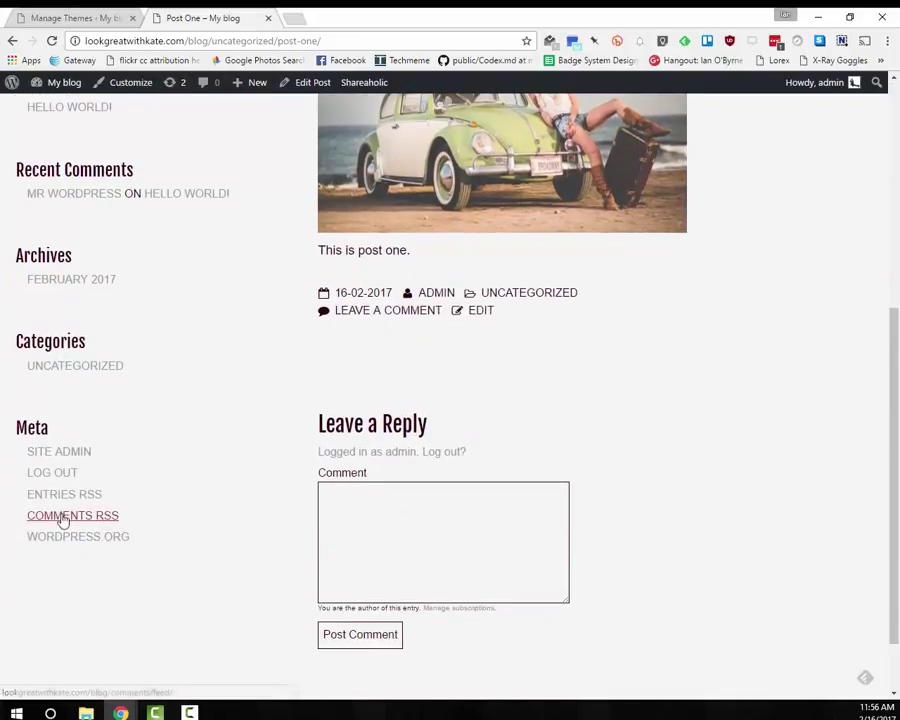
# Open the Uncategorized category, look through its list of posts and return to the blog's home page.
pyautogui.click(112, 368)
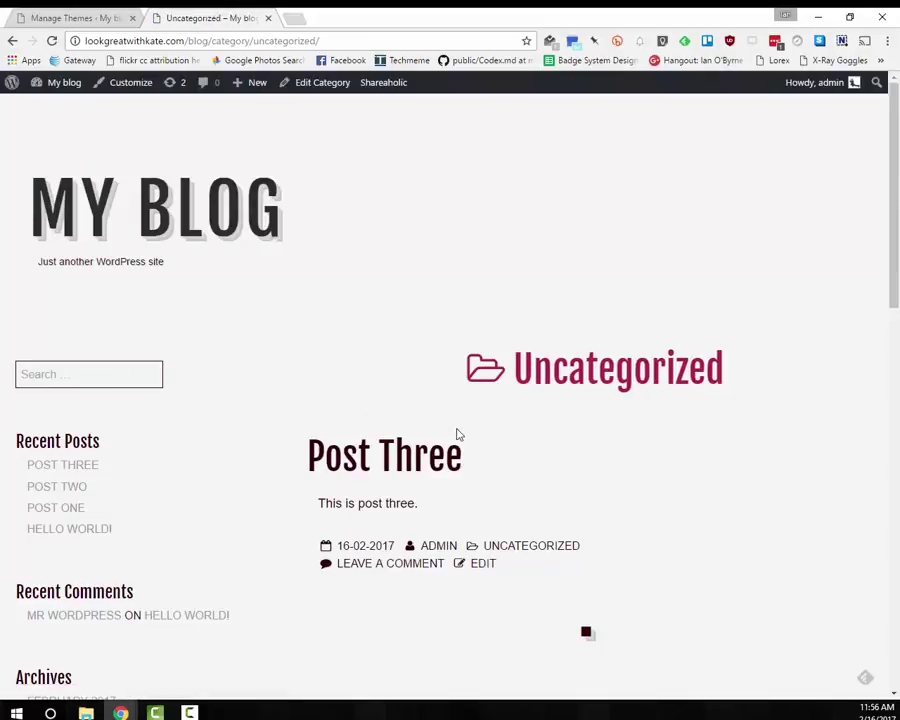
pyautogui.scroll(-1, 460, 434)
pyautogui.scroll(-8, 482, 500)
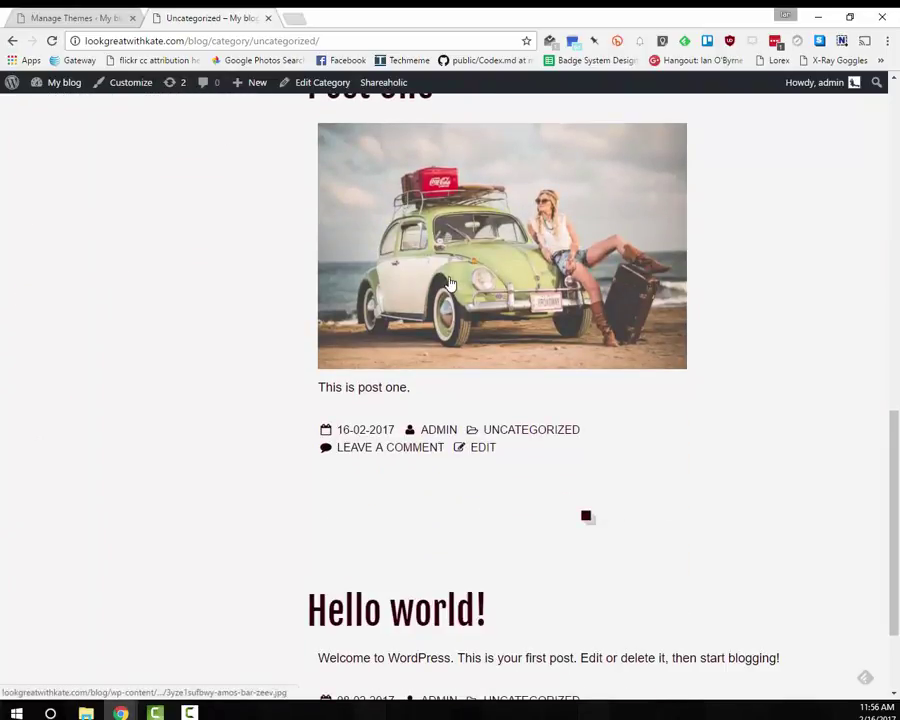
pyautogui.scroll(-2, 252, 322)
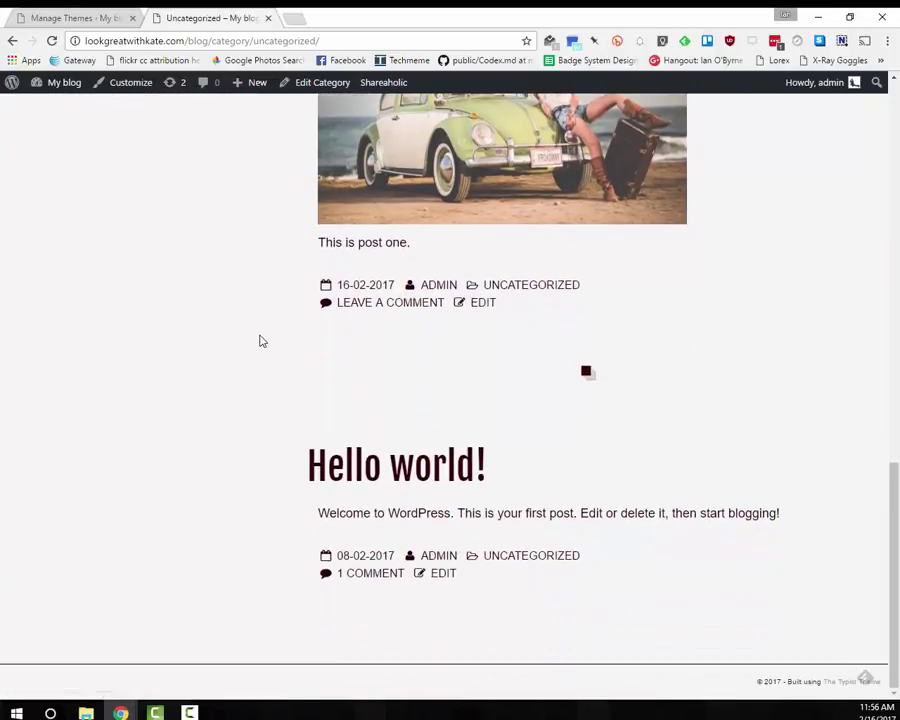
pyautogui.scroll(4, 459, 414)
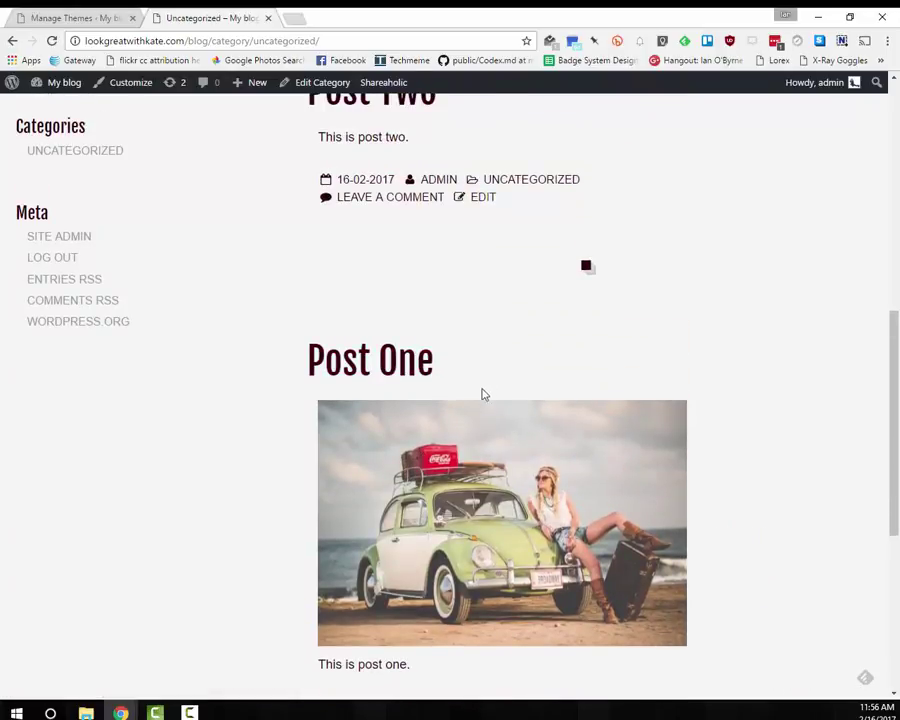
pyautogui.scroll(2, 484, 390)
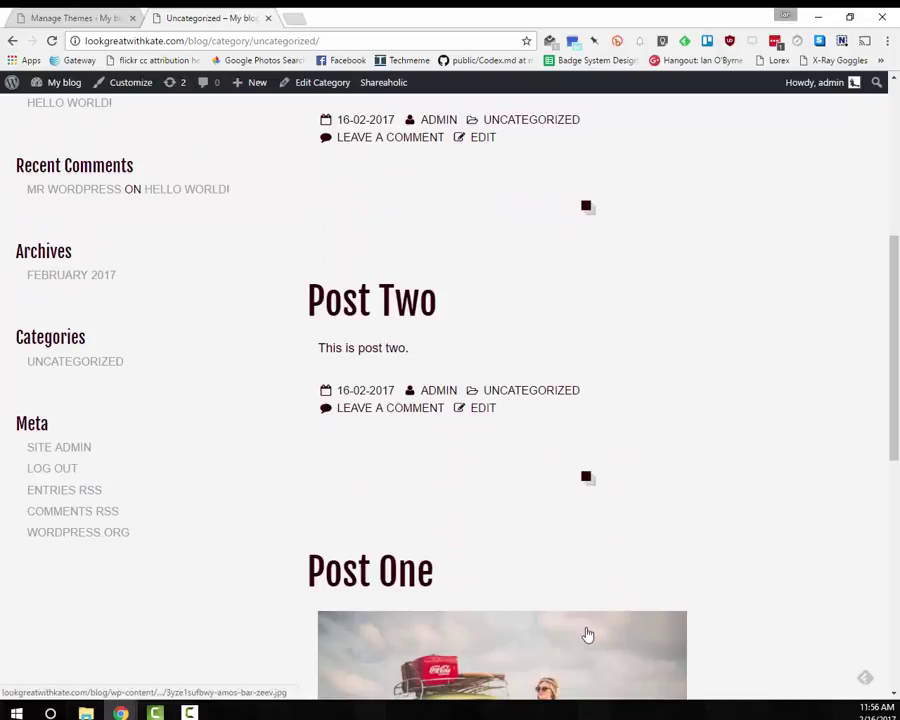
pyautogui.scroll(5, 514, 552)
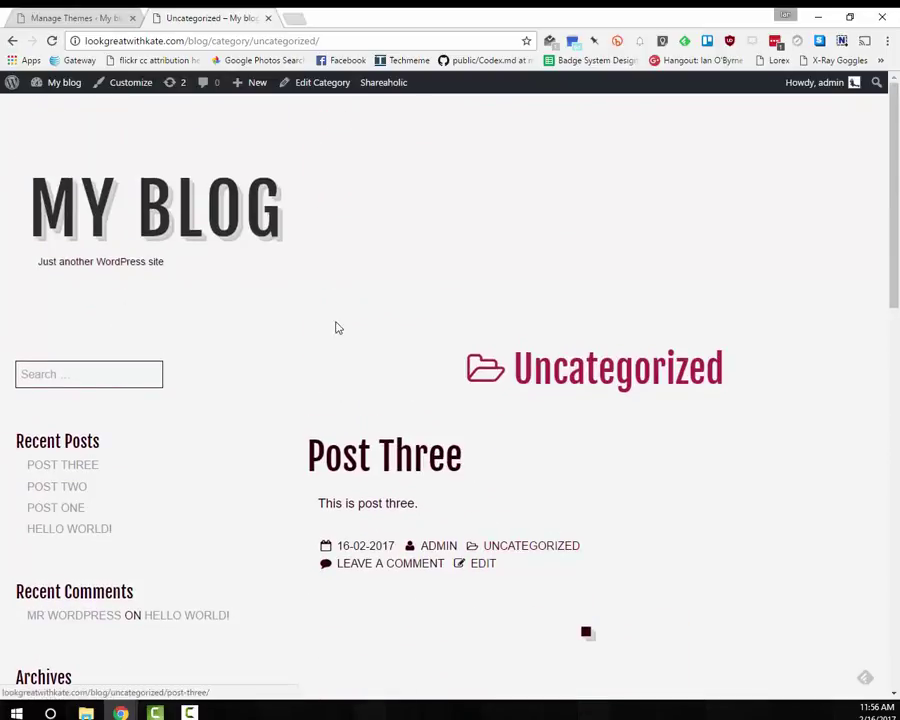
pyautogui.click(217, 237)
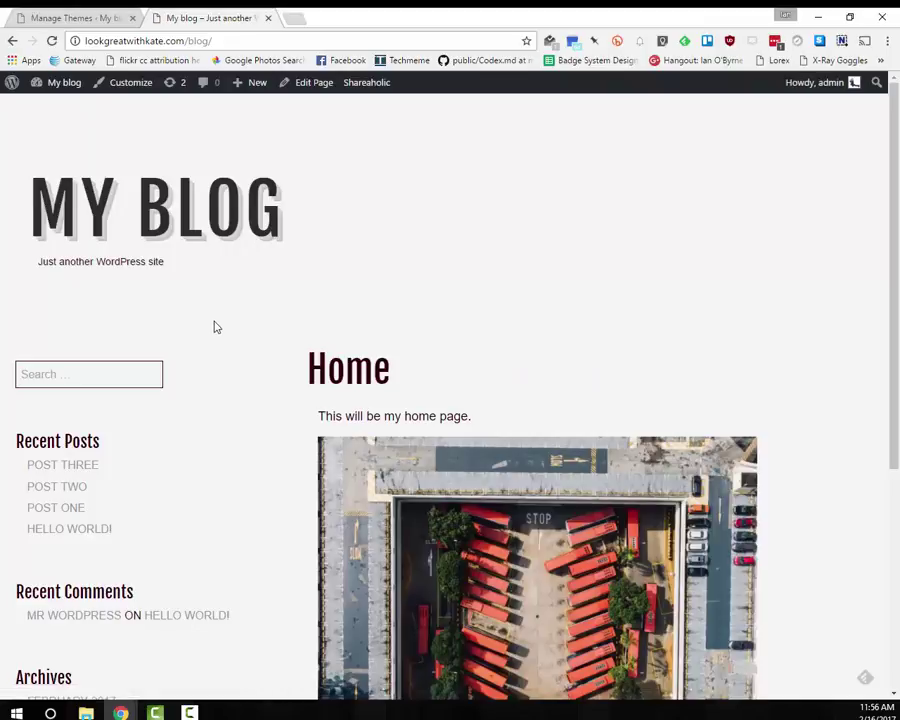
# Return to theme management and activate the Twenty Seventeen theme.
pyautogui.click(72, 17)
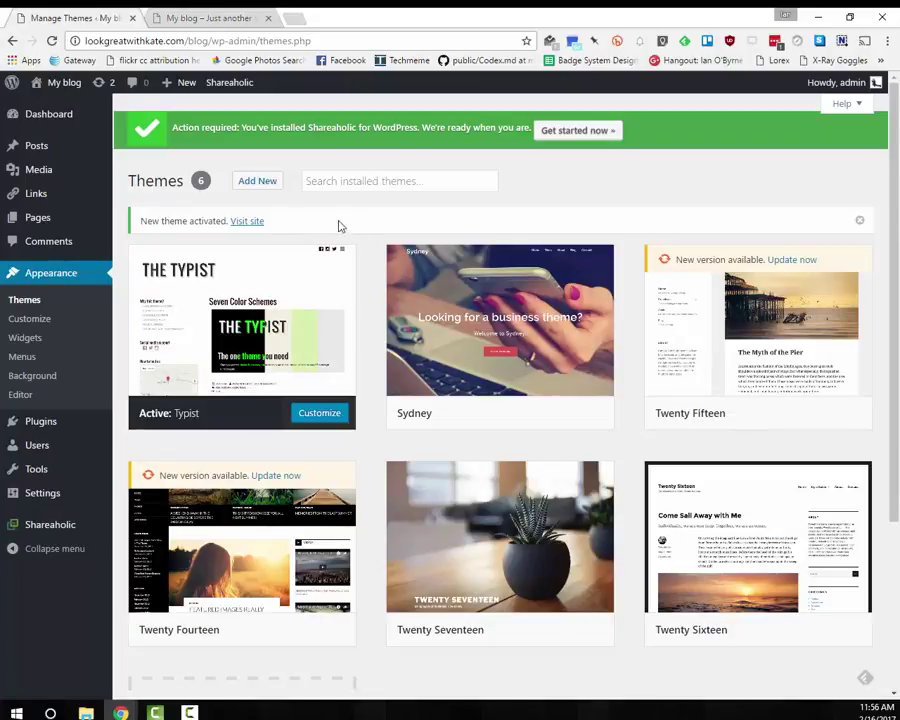
pyautogui.moveTo(44, 148)
pyautogui.click(210, 17)
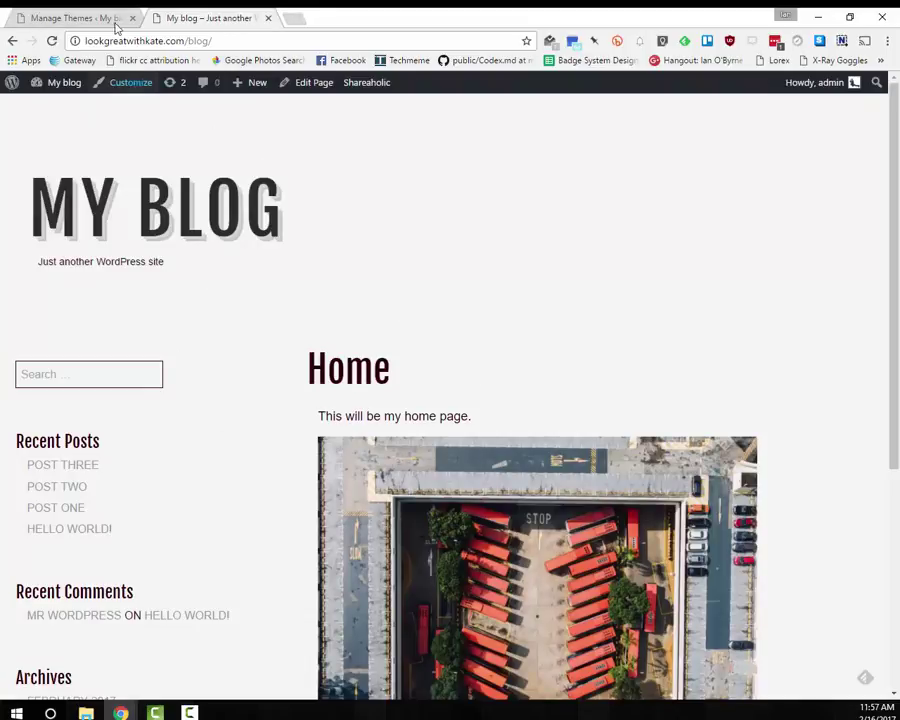
pyautogui.click(83, 18)
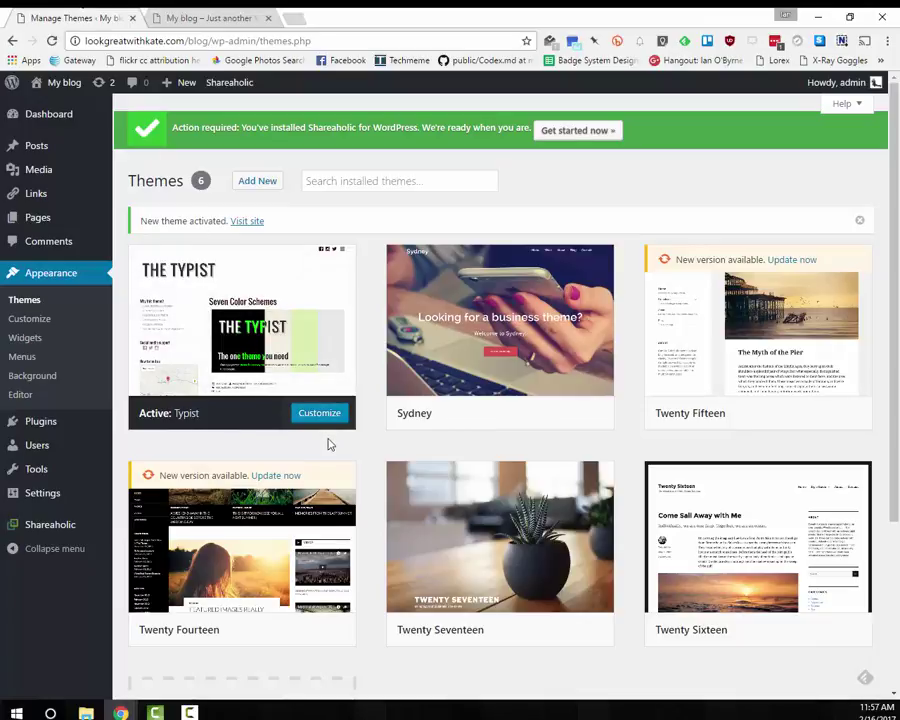
pyautogui.moveTo(496, 543)
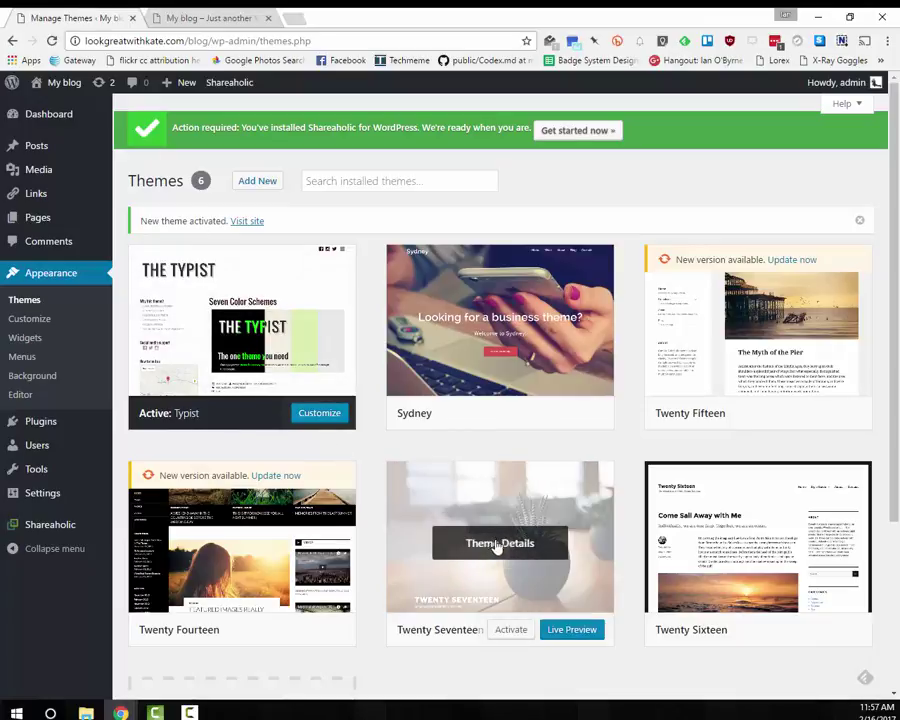
pyautogui.click(511, 630)
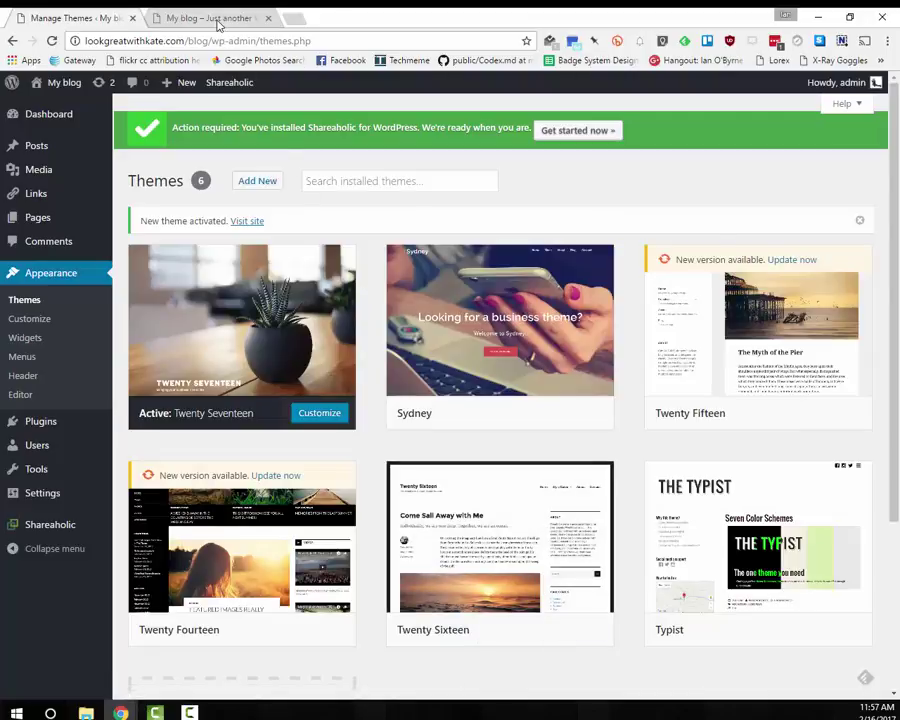
# Reload the blog's home page in the Twenty Seventeen theme and examine its header photo, featured image, page text and footer.
pyautogui.click(158, 18)
pyautogui.click(53, 41)
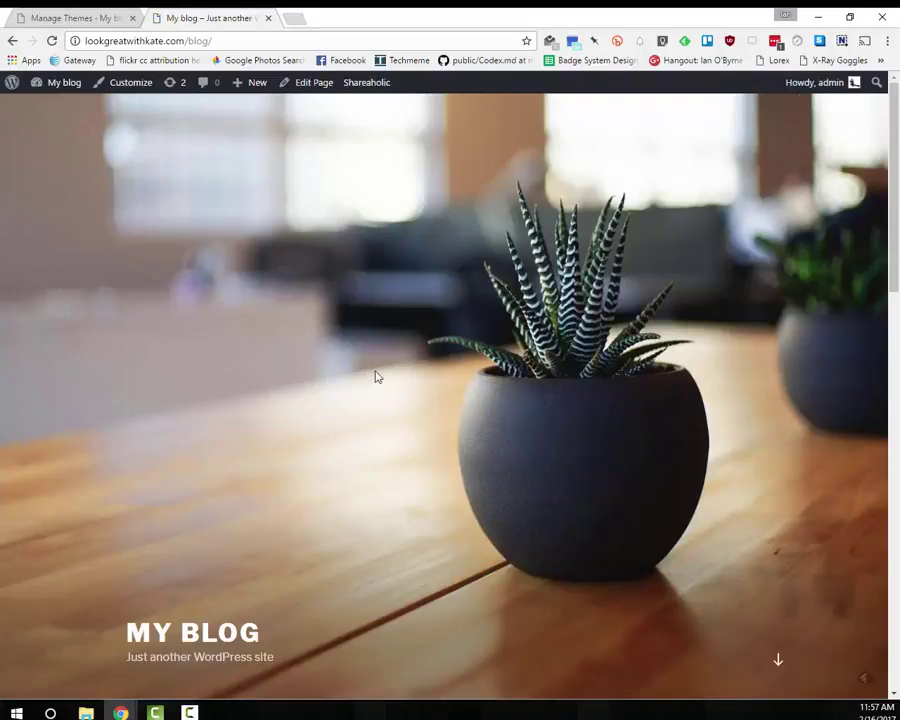
pyautogui.scroll(-5, 500, 538)
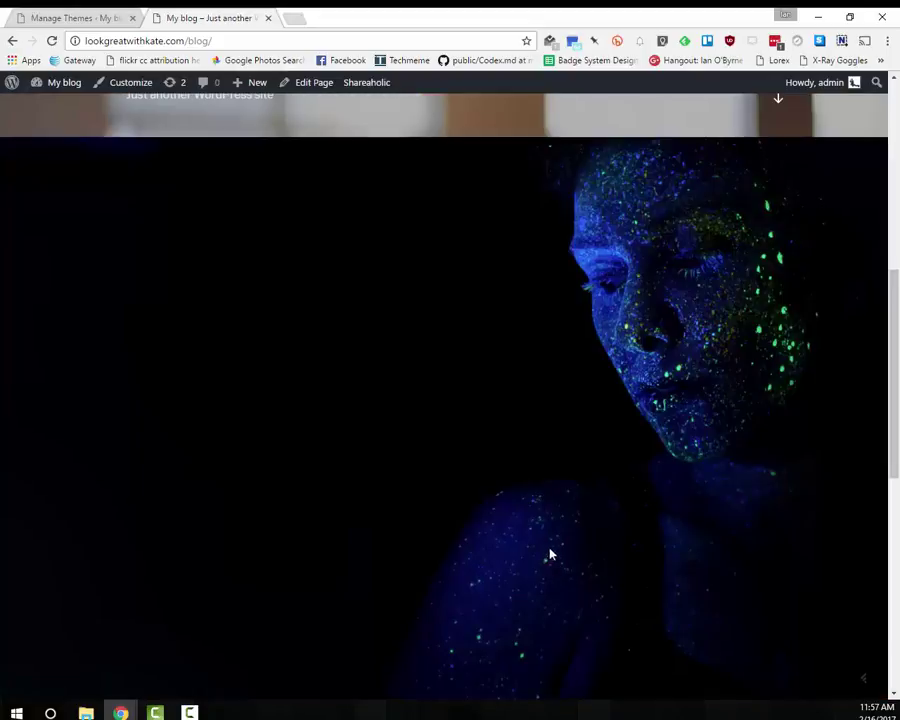
pyautogui.scroll(-5, 548, 552)
pyautogui.scroll(-2, 265, 455)
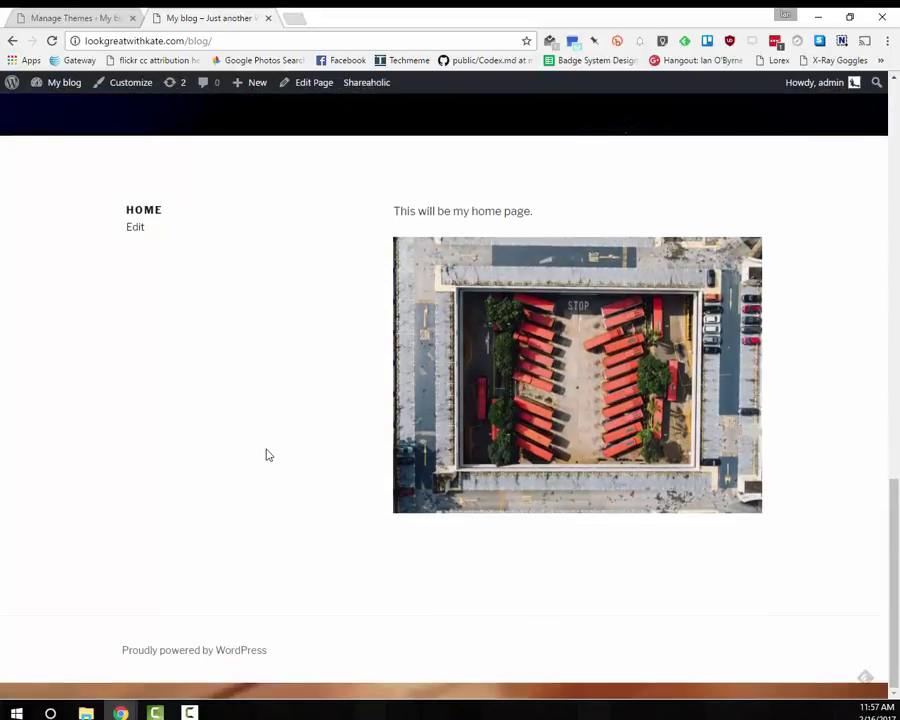
pyautogui.scroll(12, 272, 452)
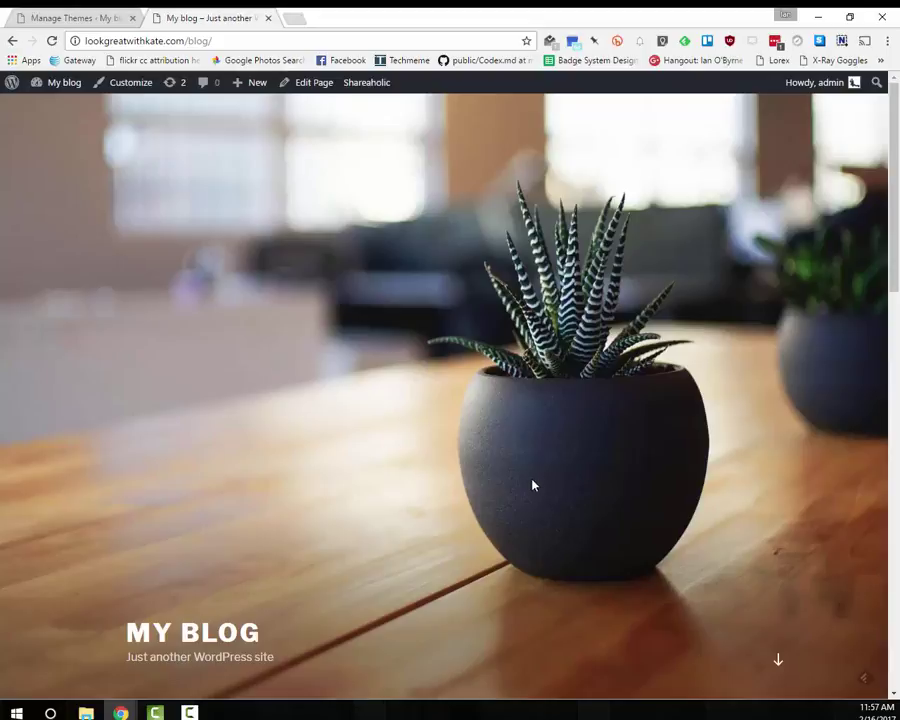
pyautogui.scroll(-5, 534, 485)
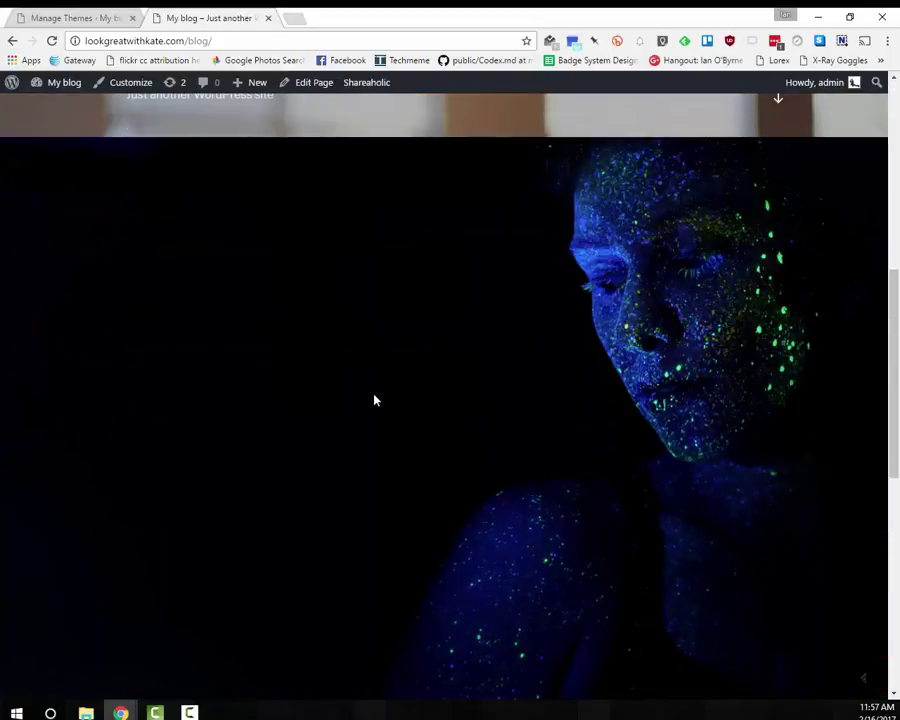
pyautogui.scroll(-3, 374, 400)
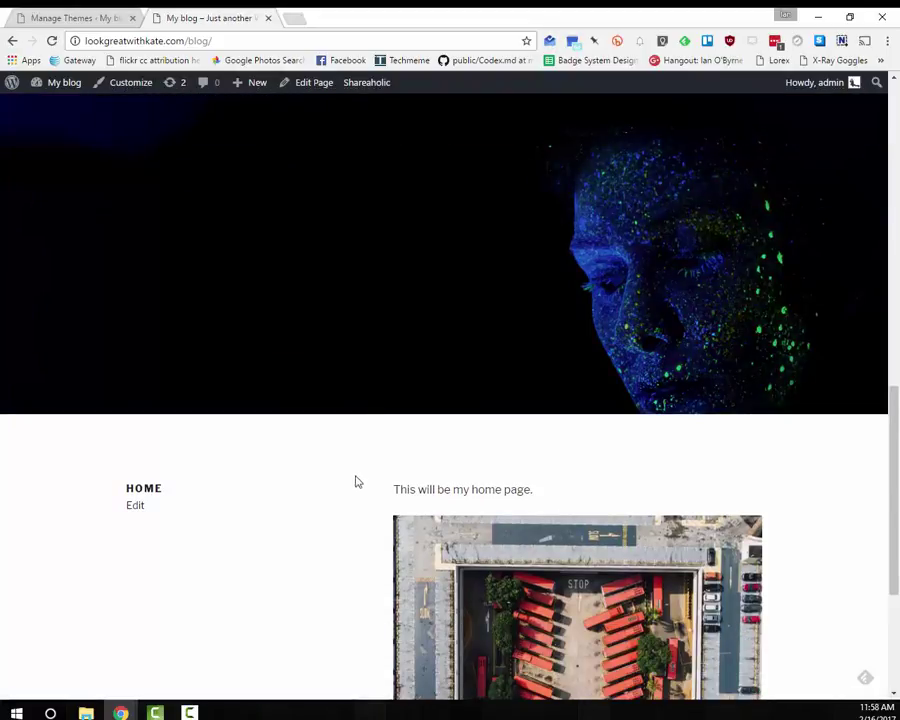
pyautogui.scroll(-3, 355, 482)
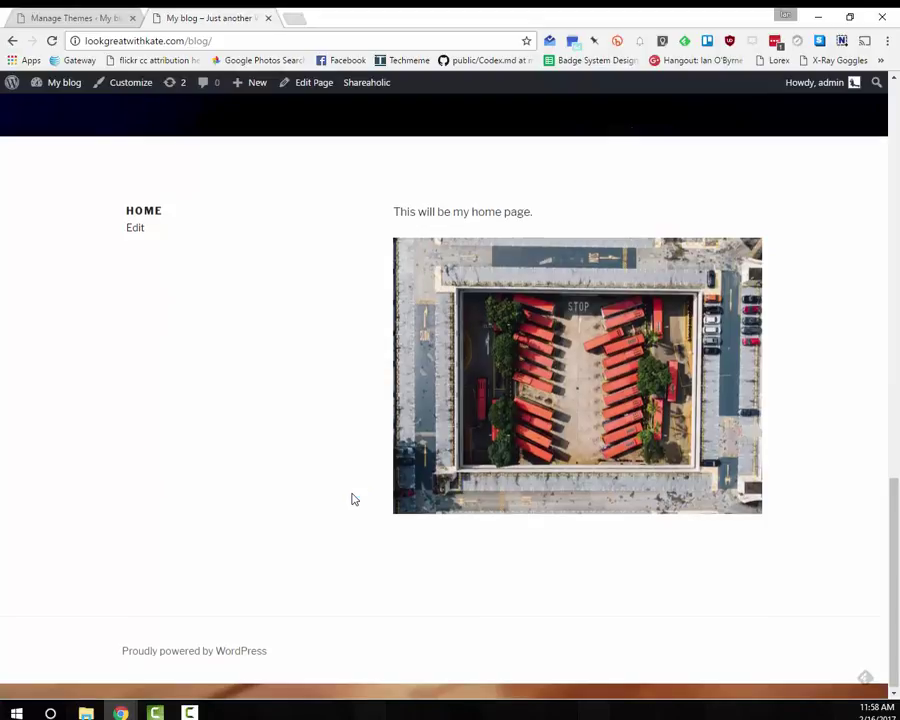
pyautogui.scroll(10, 352, 494)
pyautogui.scroll(2, 353, 494)
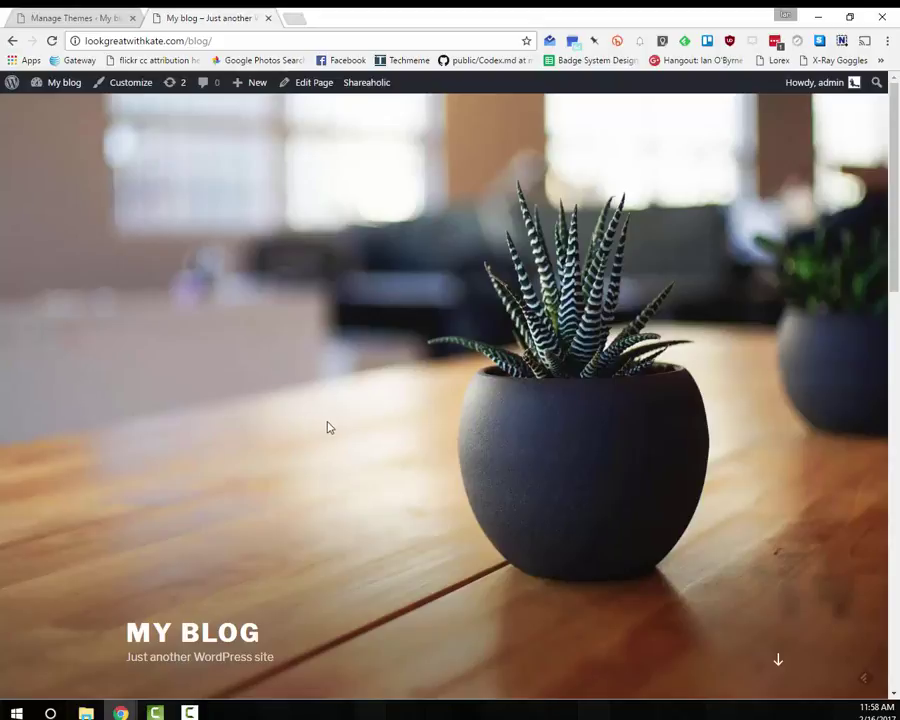
# Return to theme management, activate the Typist theme and reload the blog's home page.
pyautogui.click(74, 19)
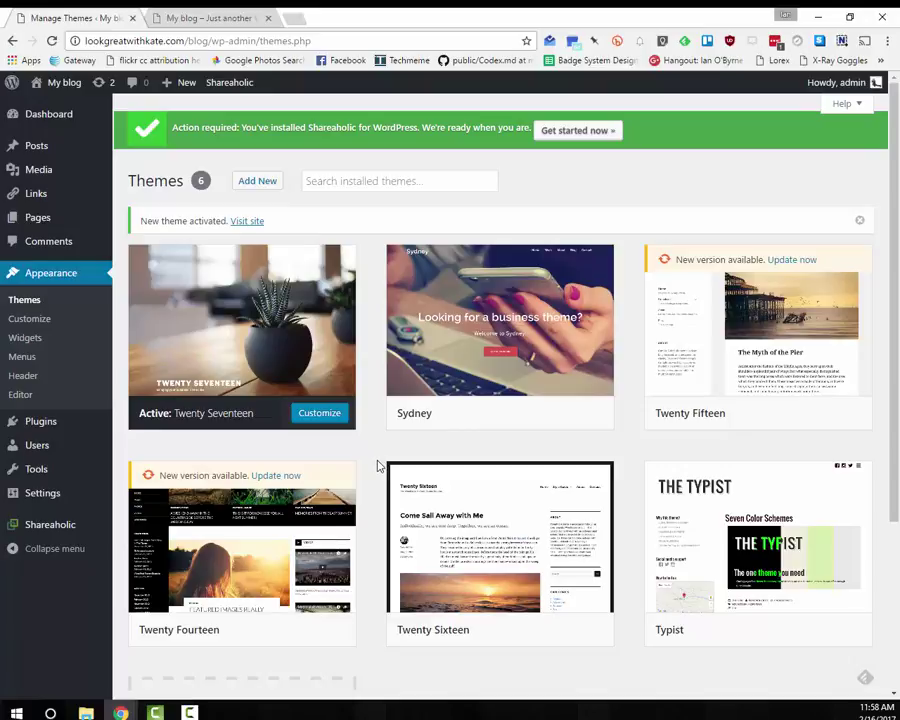
pyautogui.moveTo(755, 516)
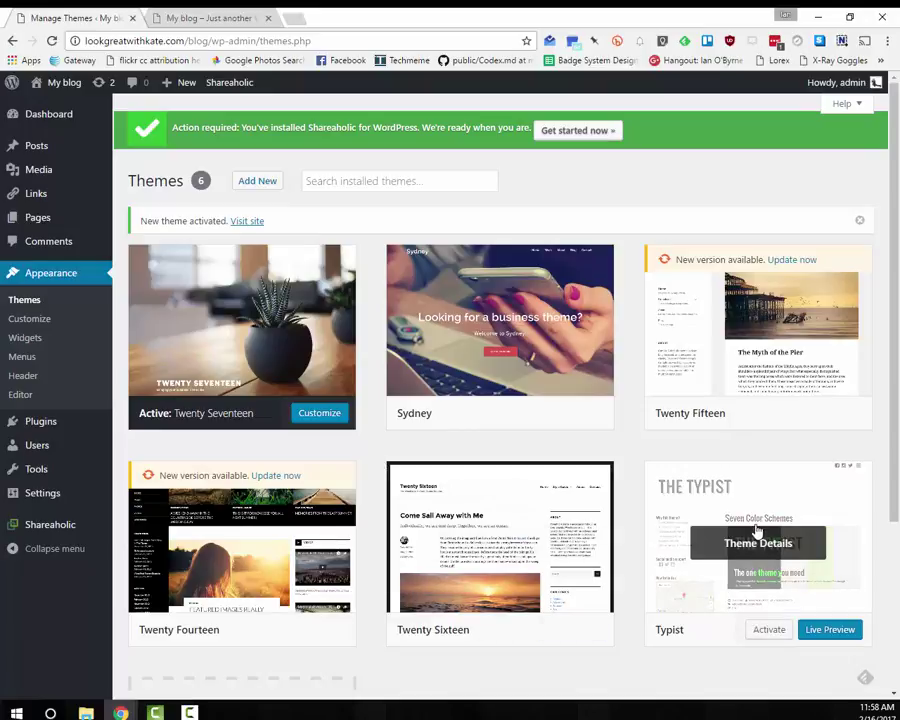
pyautogui.click(764, 628)
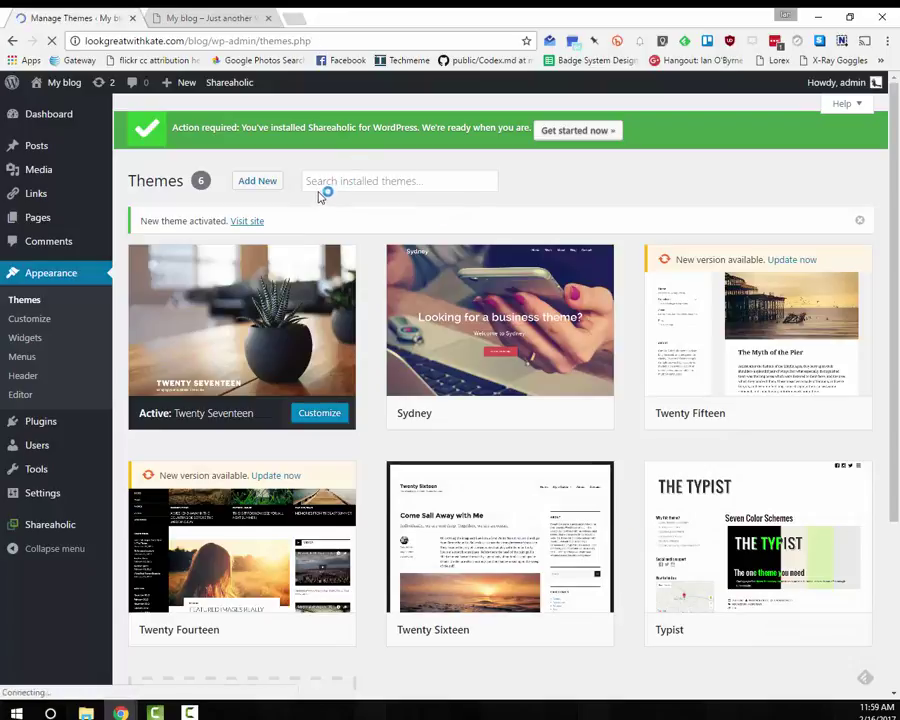
pyautogui.click(208, 18)
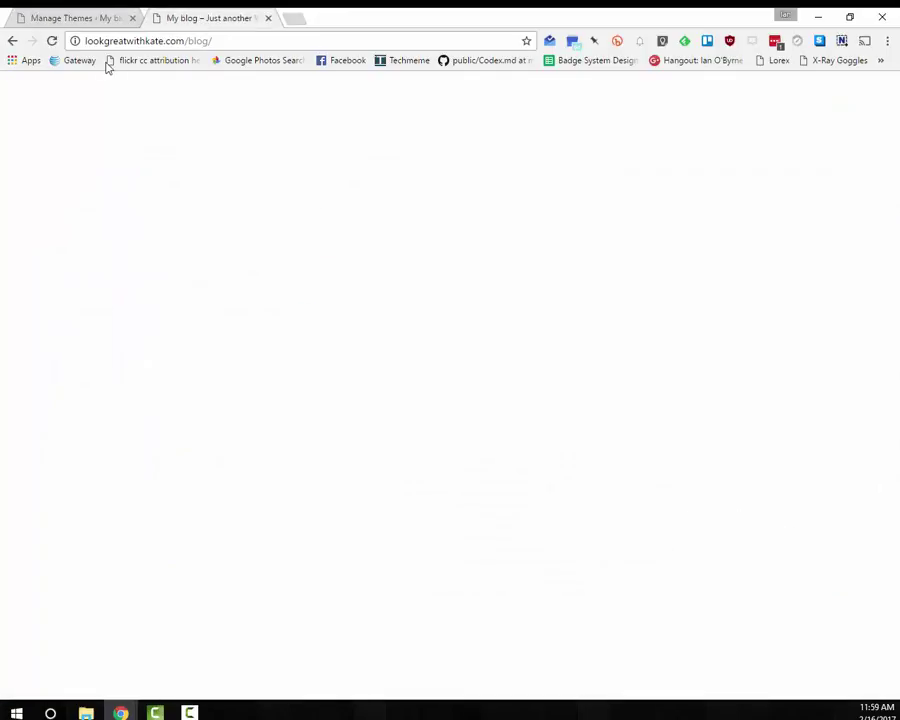
pyautogui.click(52, 41)
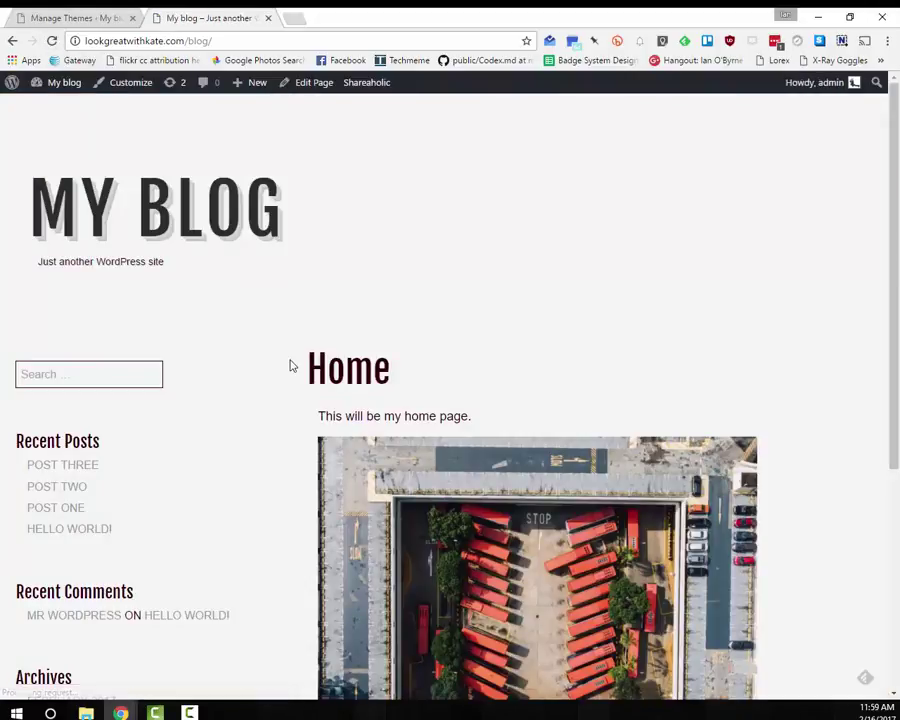
# Delete the Sydney theme from the installed themes.
pyautogui.click(39, 20)
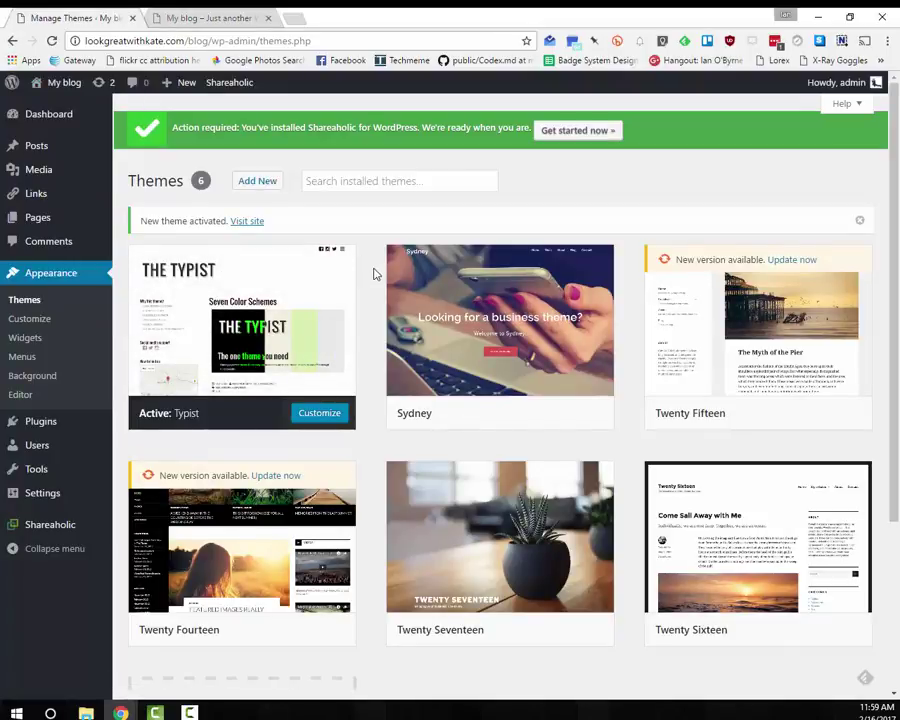
pyautogui.click(495, 344)
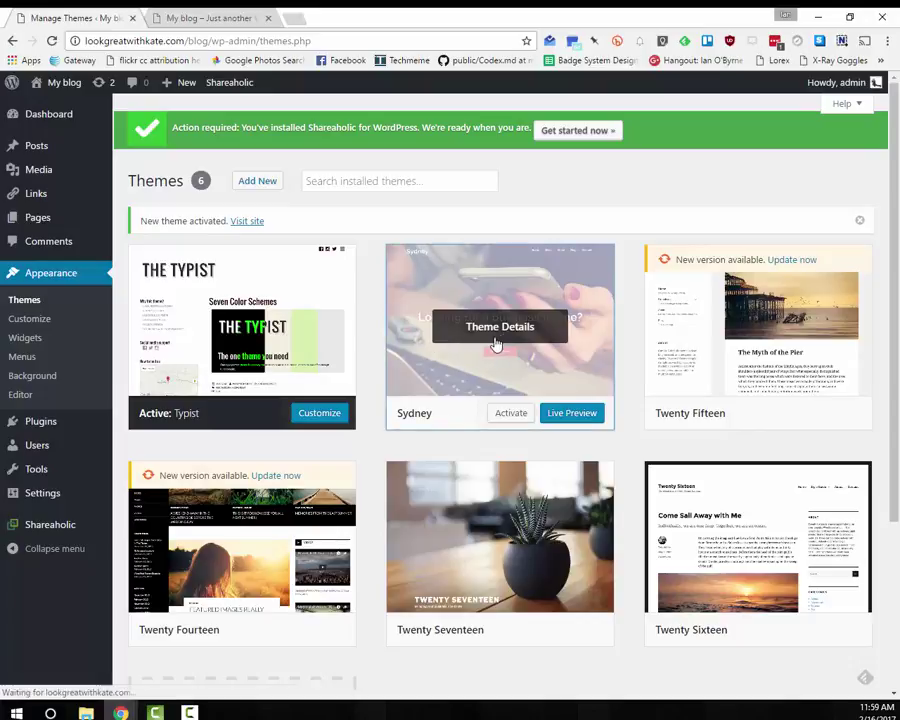
pyautogui.click(495, 344)
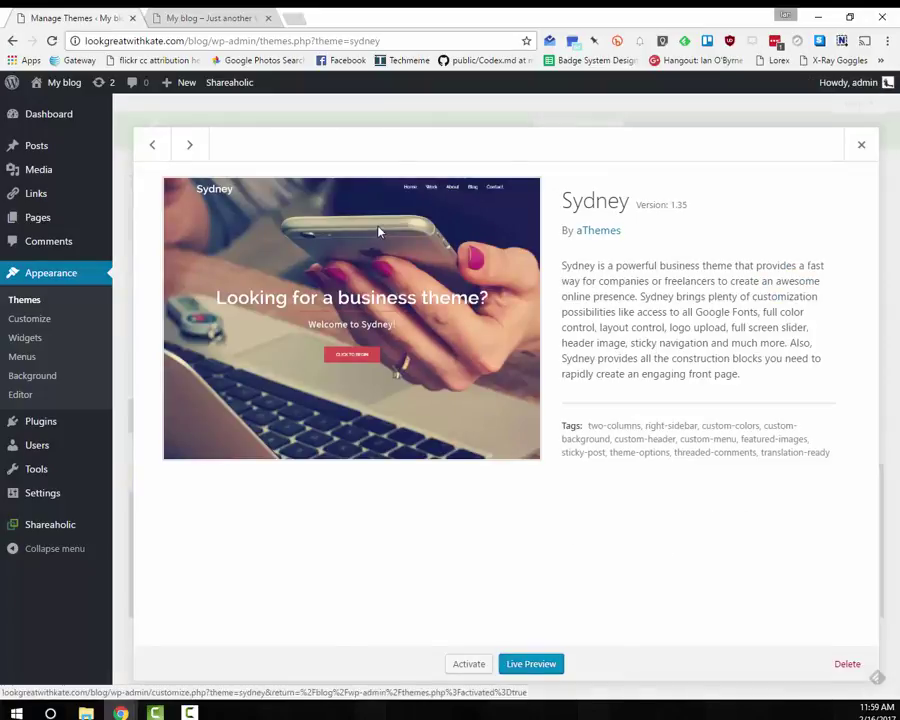
pyautogui.click(850, 667)
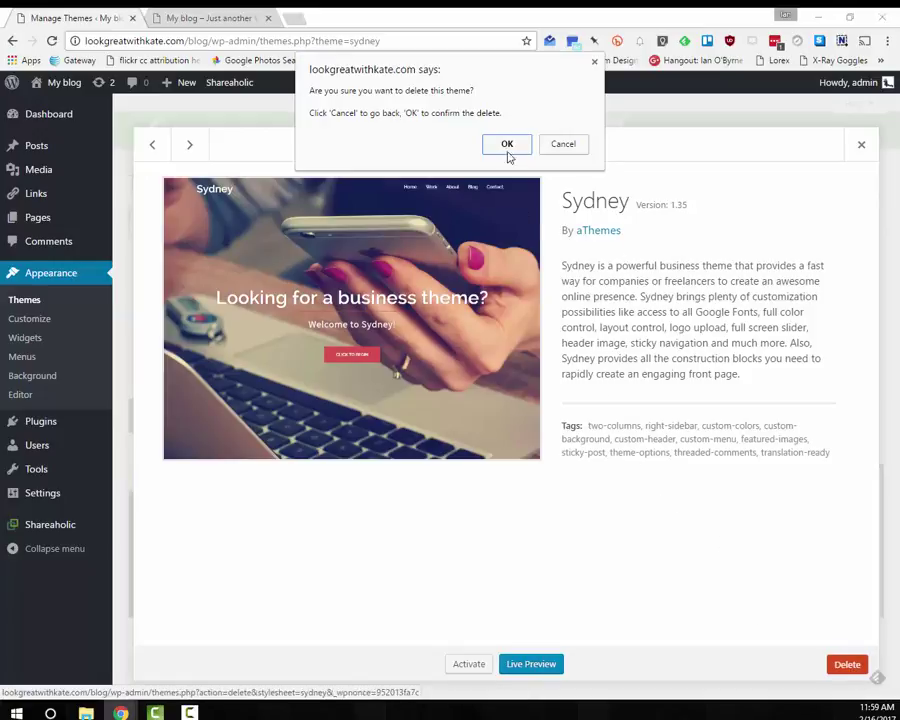
pyautogui.click(506, 146)
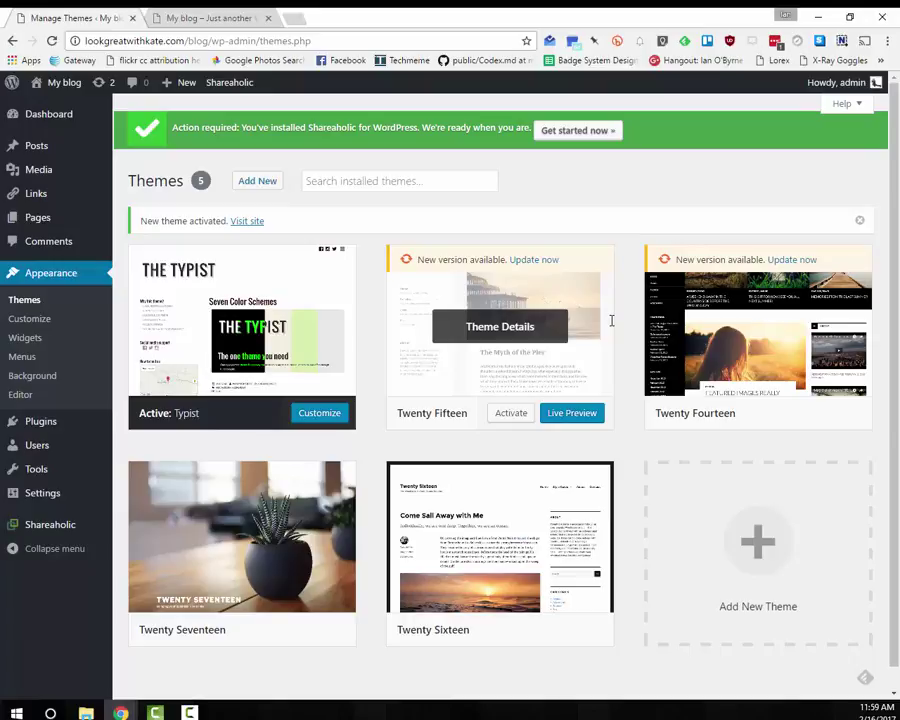
# Reload the list of installed themes, view the details of the Twenty Fifteen theme and close them.
pyautogui.click(46, 304)
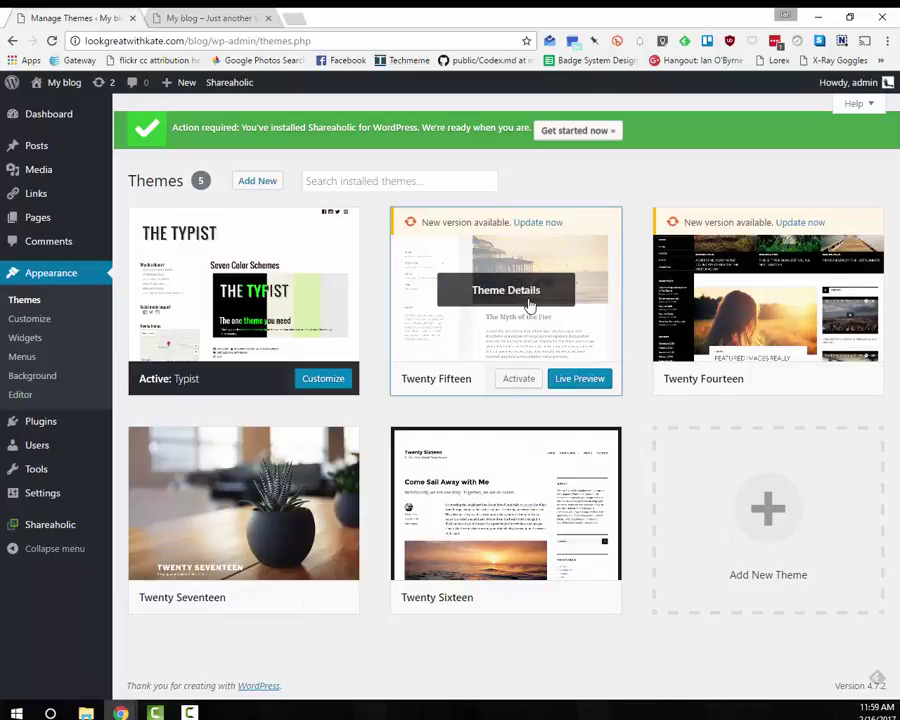
pyautogui.click(512, 345)
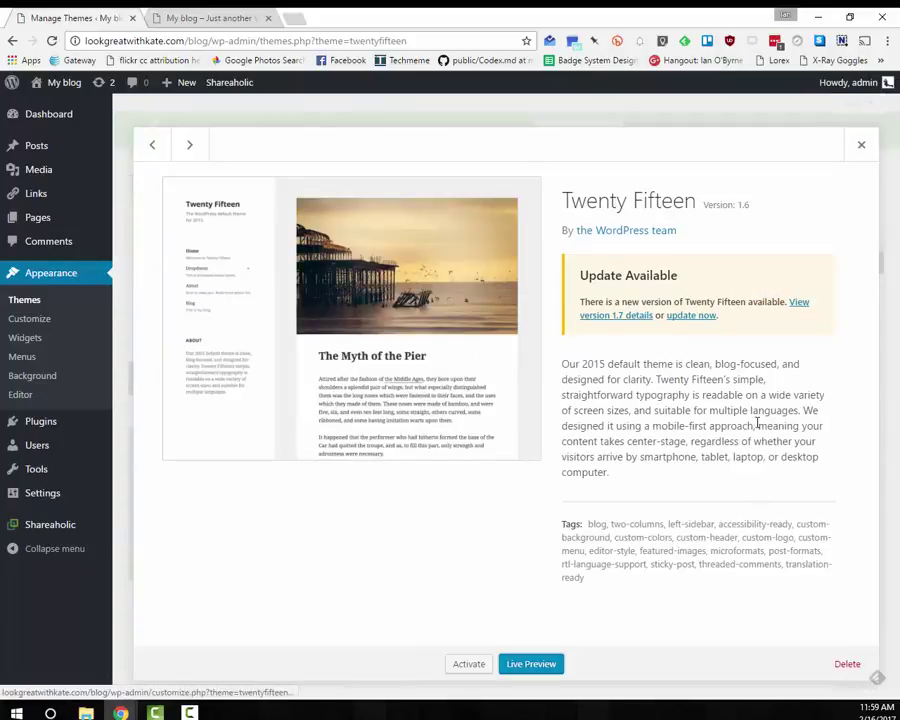
pyautogui.click(860, 146)
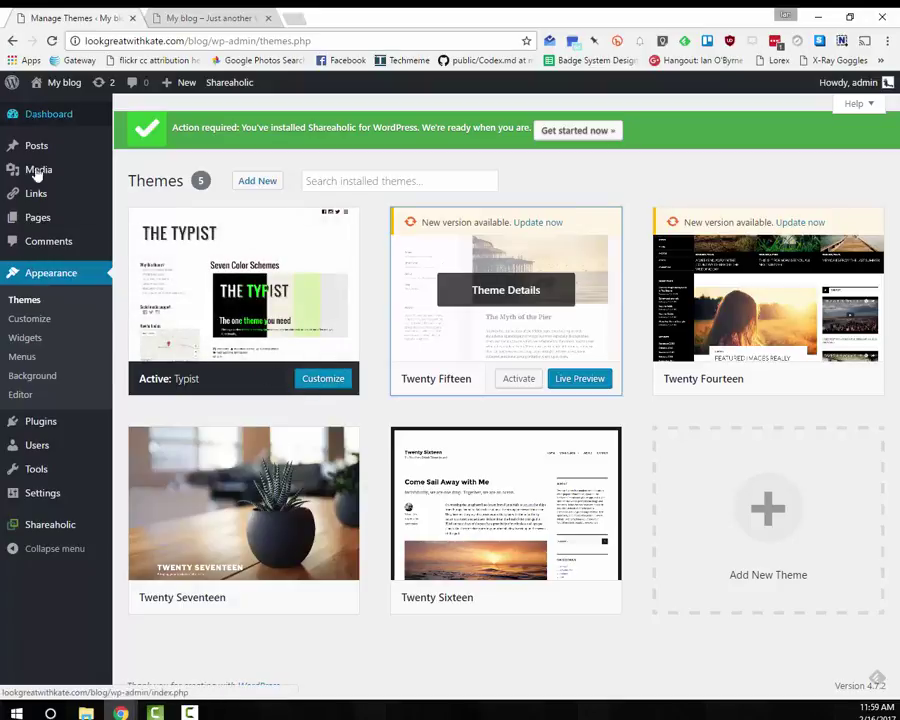
# In the customizer's Site Identity settings, try the Center logo/title alignment and set it back to Left.
pyautogui.click(30, 319)
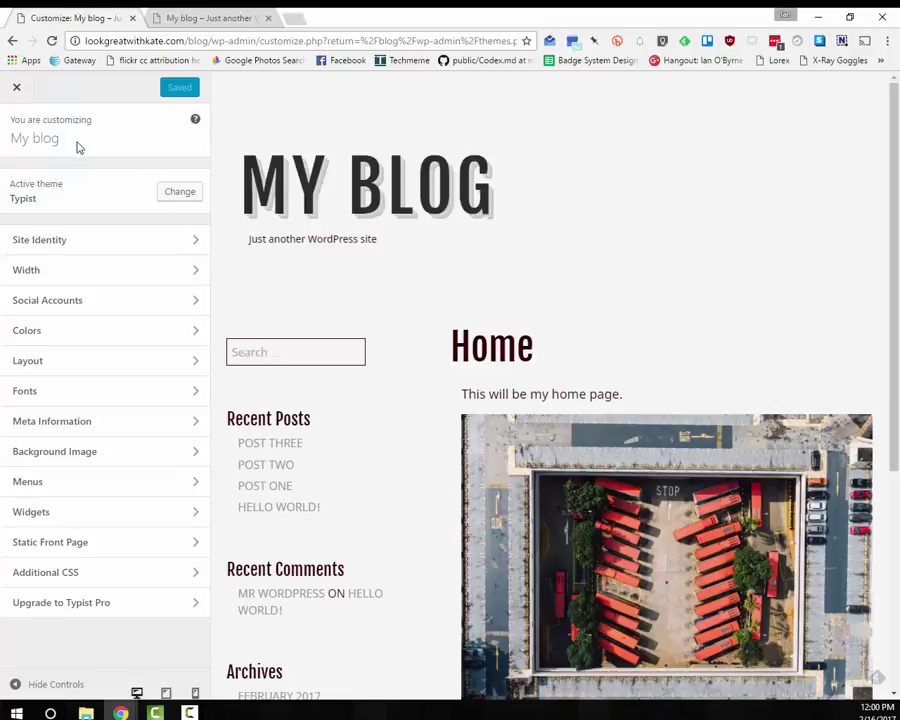
pyautogui.click(70, 243)
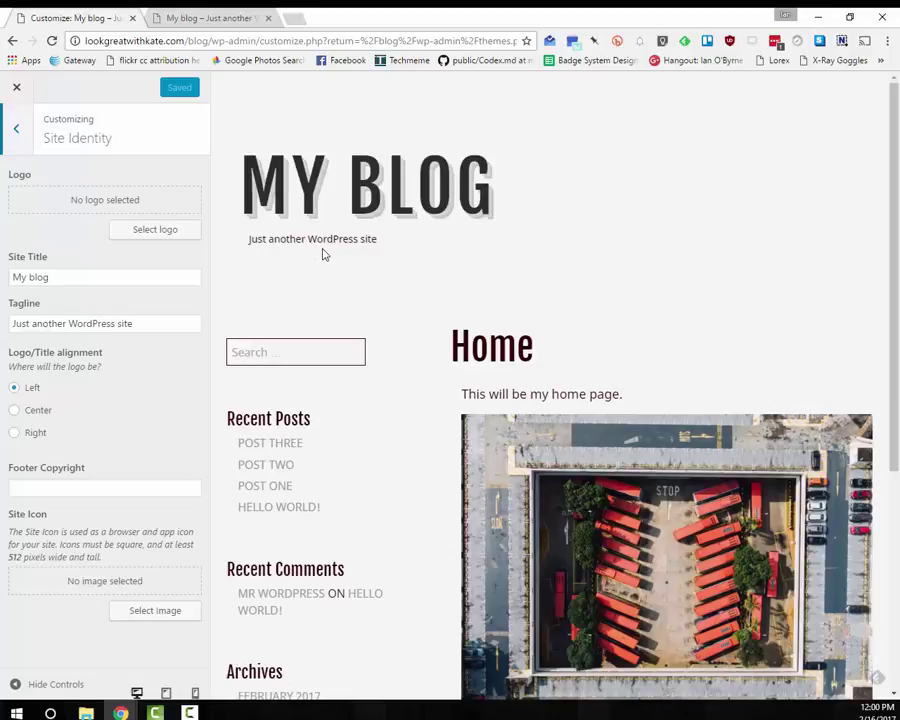
pyautogui.click(35, 417)
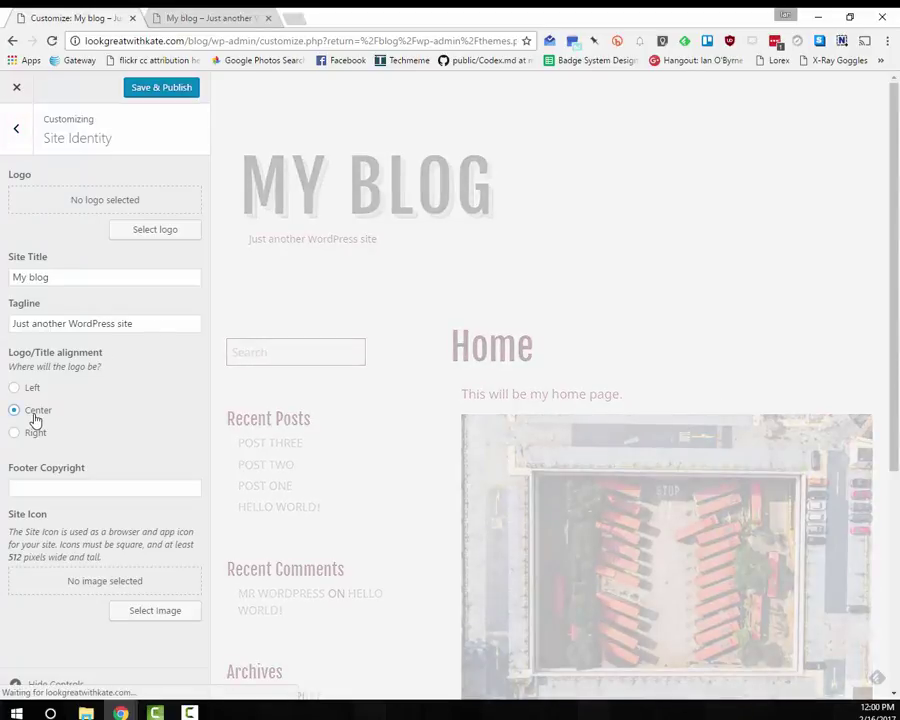
pyautogui.click(31, 389)
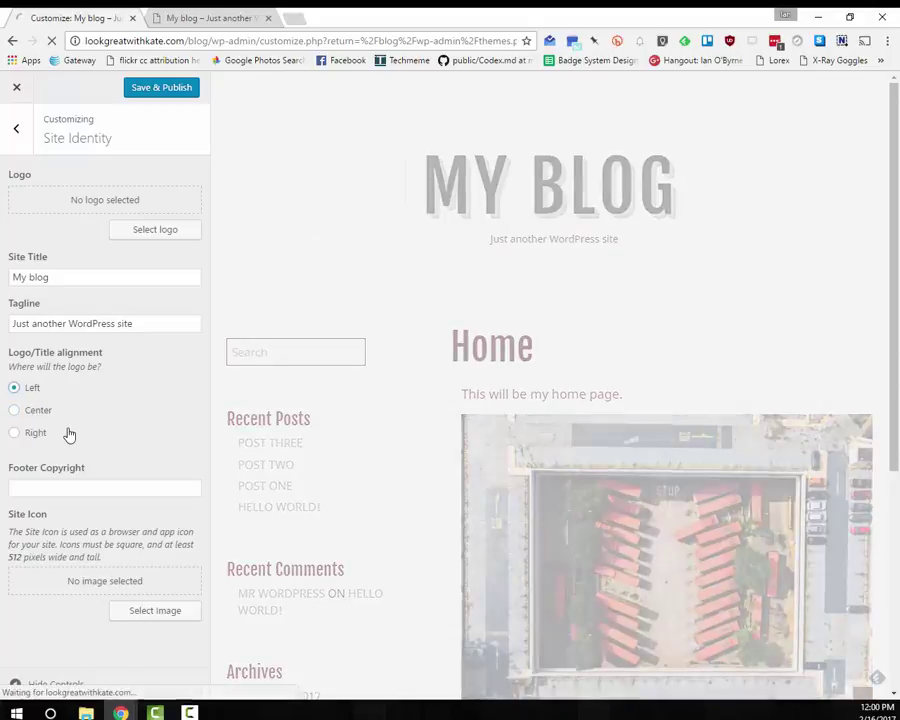
pyautogui.scroll(-3, 330, 466)
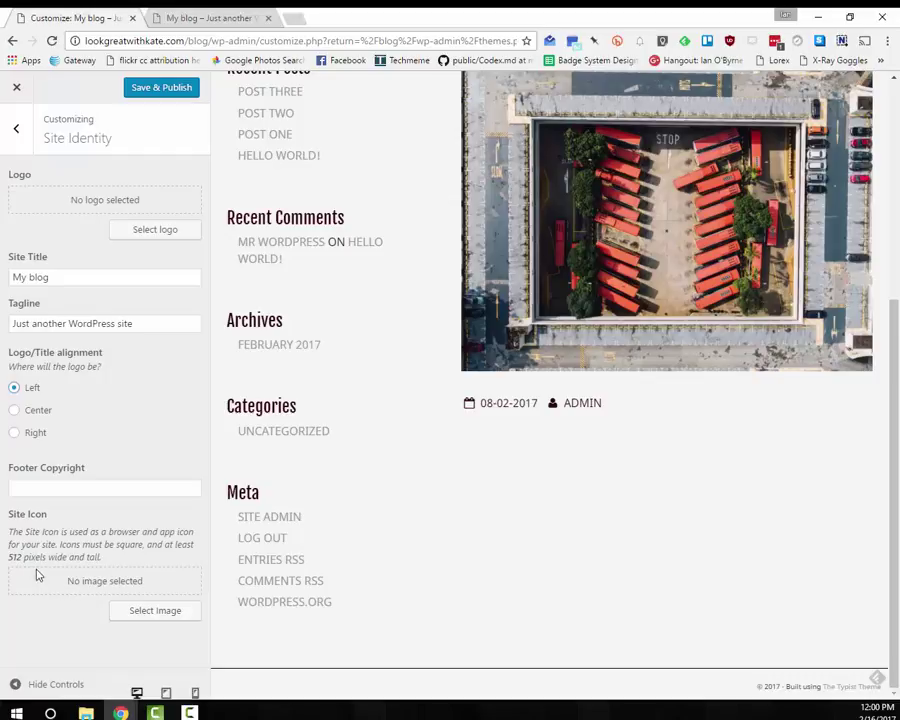
# Look at the Width options for the Typist theme, and save and publish the customizer settings.
pyautogui.click(17, 129)
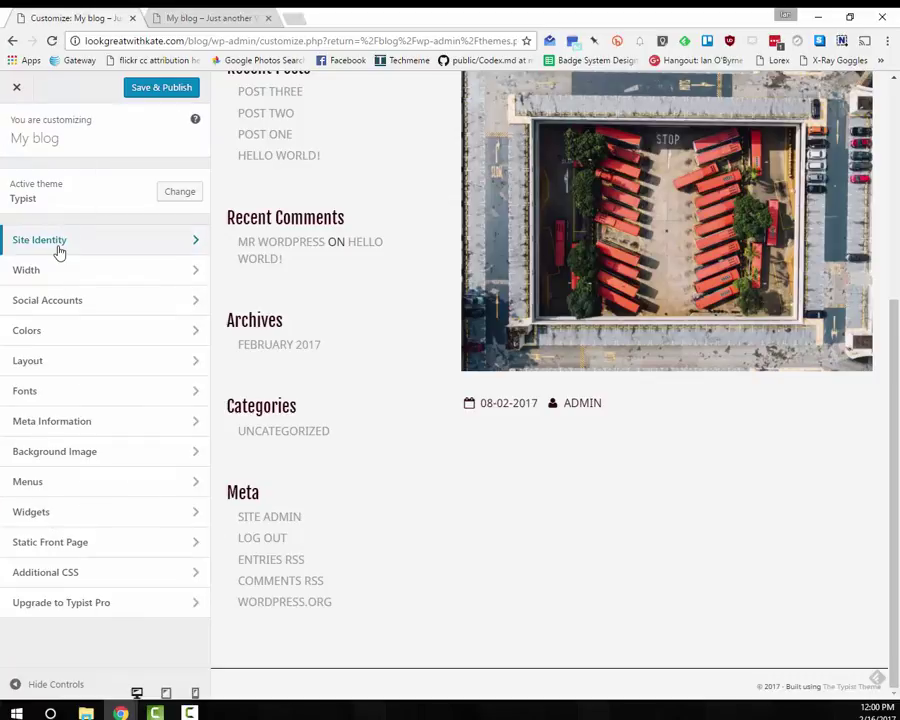
pyautogui.click(56, 273)
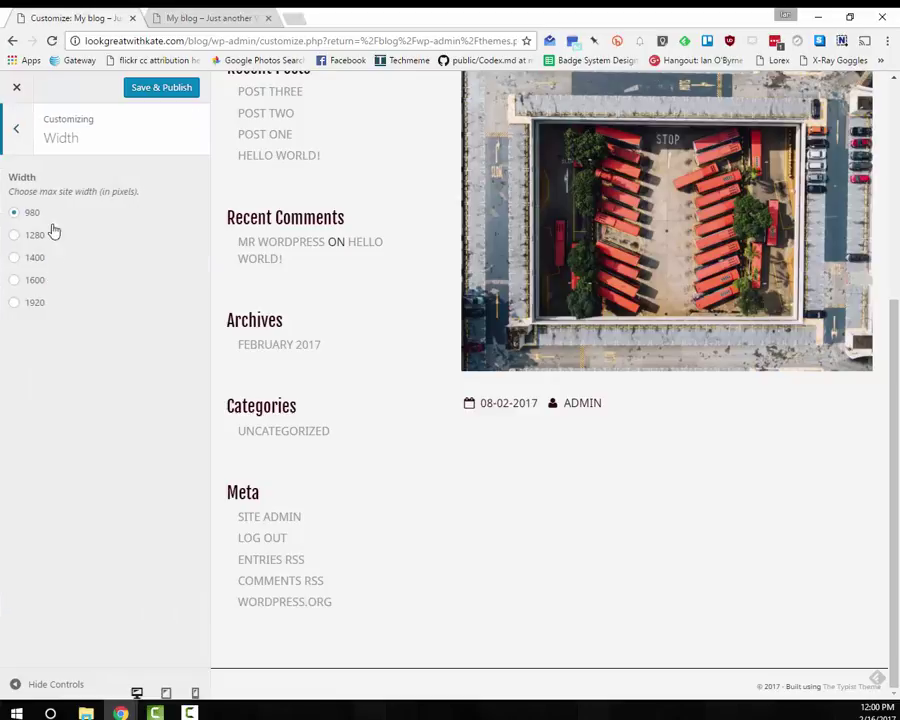
pyautogui.click(16, 130)
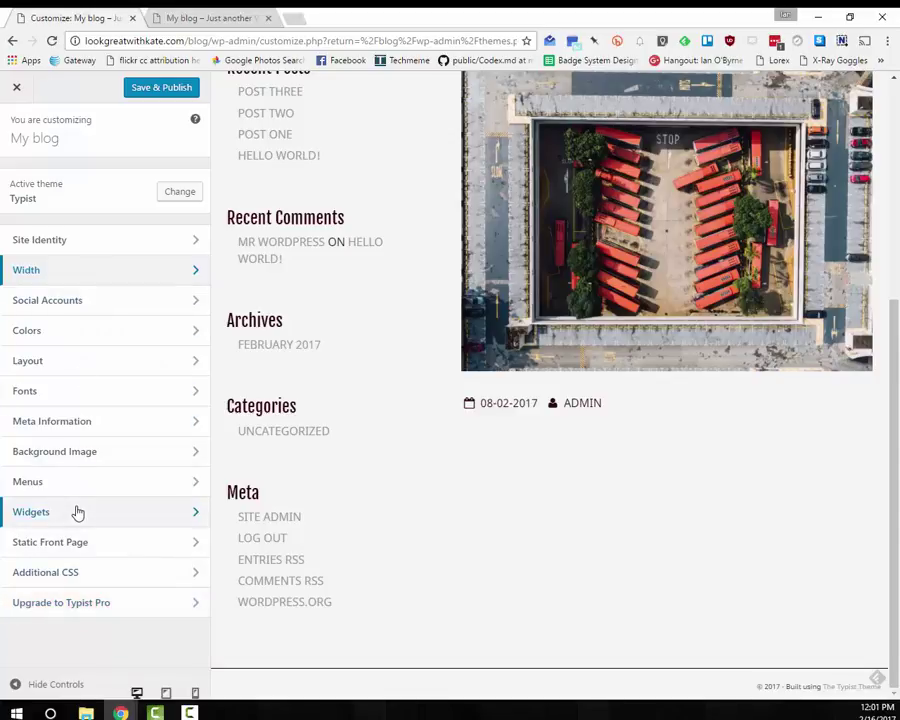
pyautogui.click(156, 89)
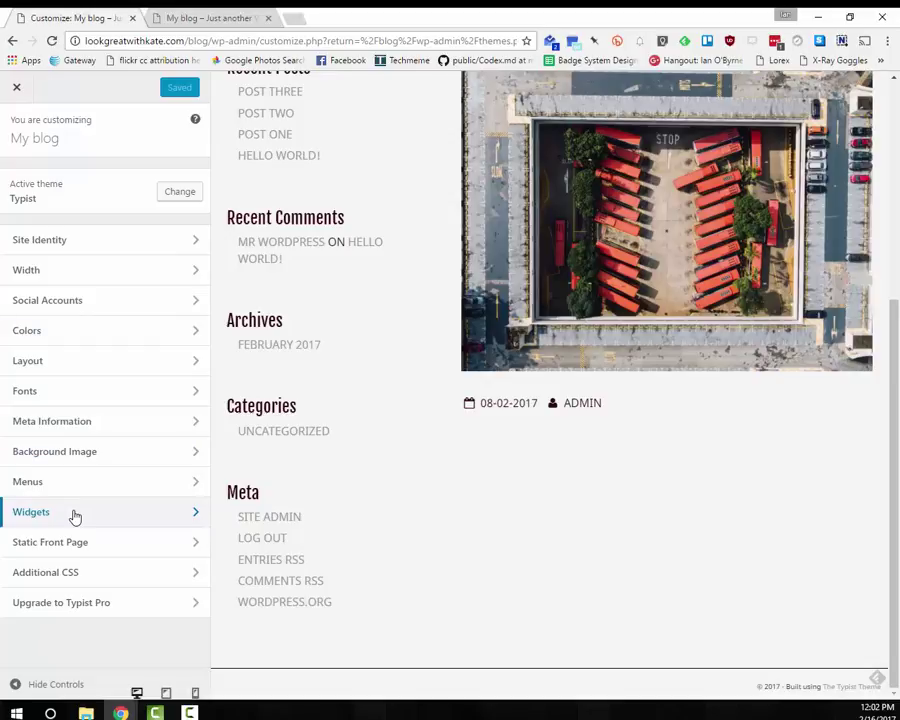
# Close the customizer and reload the blog's home page to check the published site.
pyautogui.scroll(4, 348, 350)
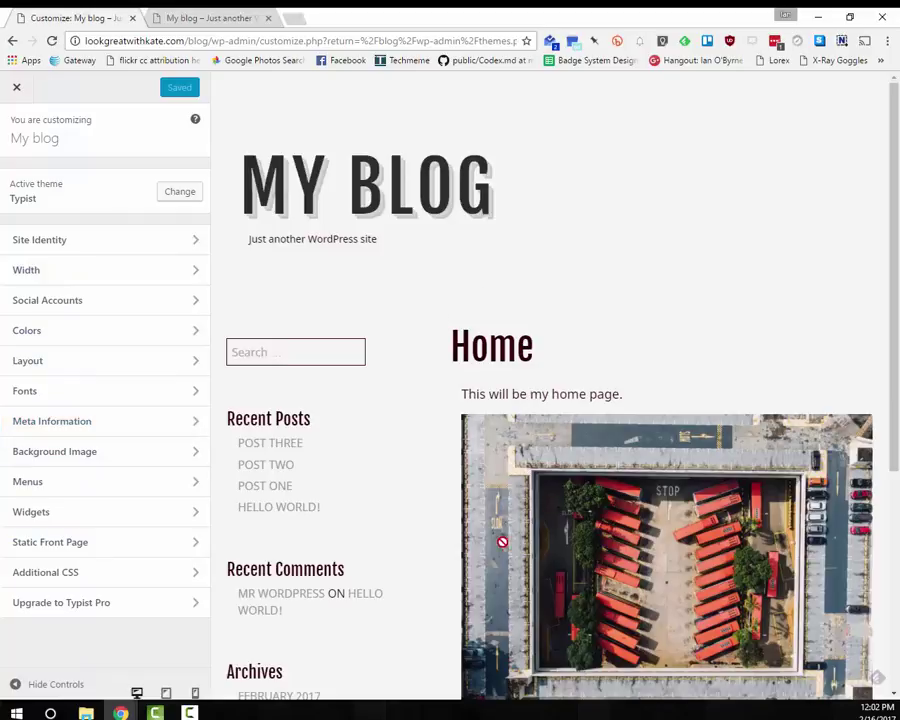
pyautogui.click(15, 90)
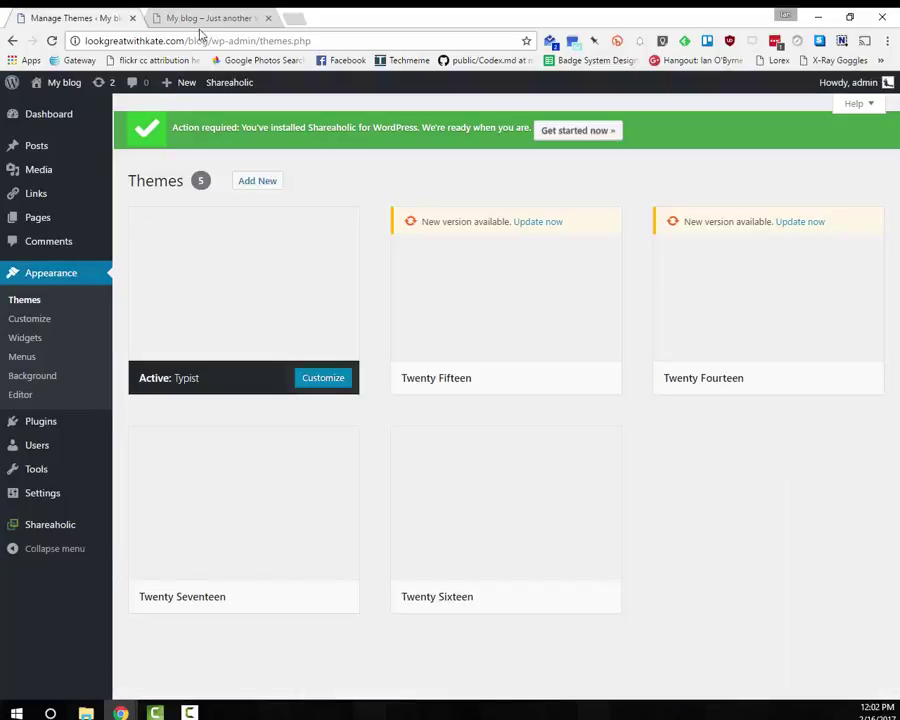
pyautogui.click(205, 18)
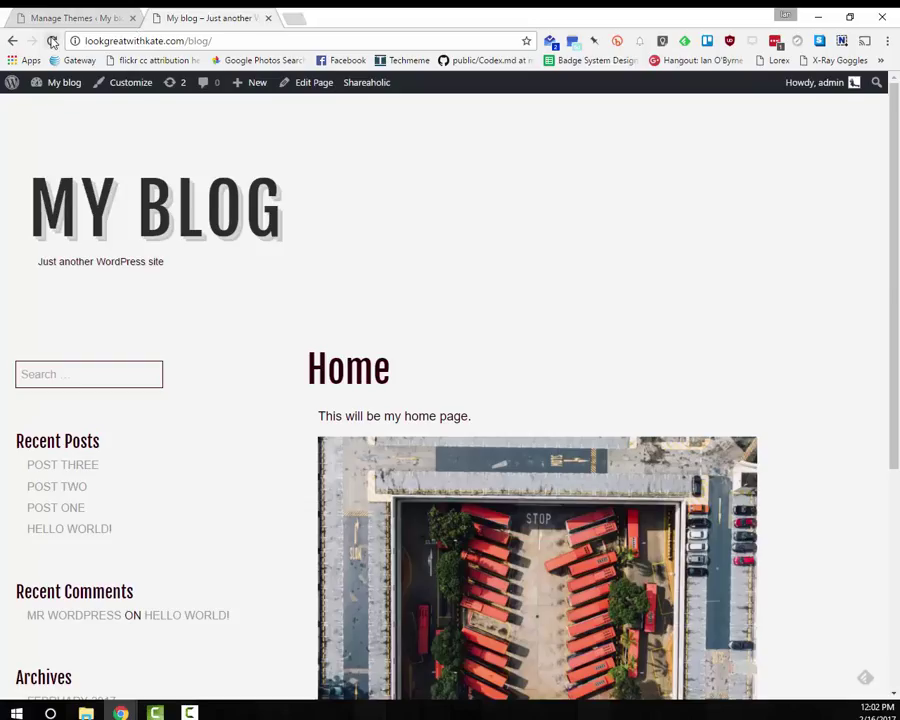
pyautogui.click(52, 40)
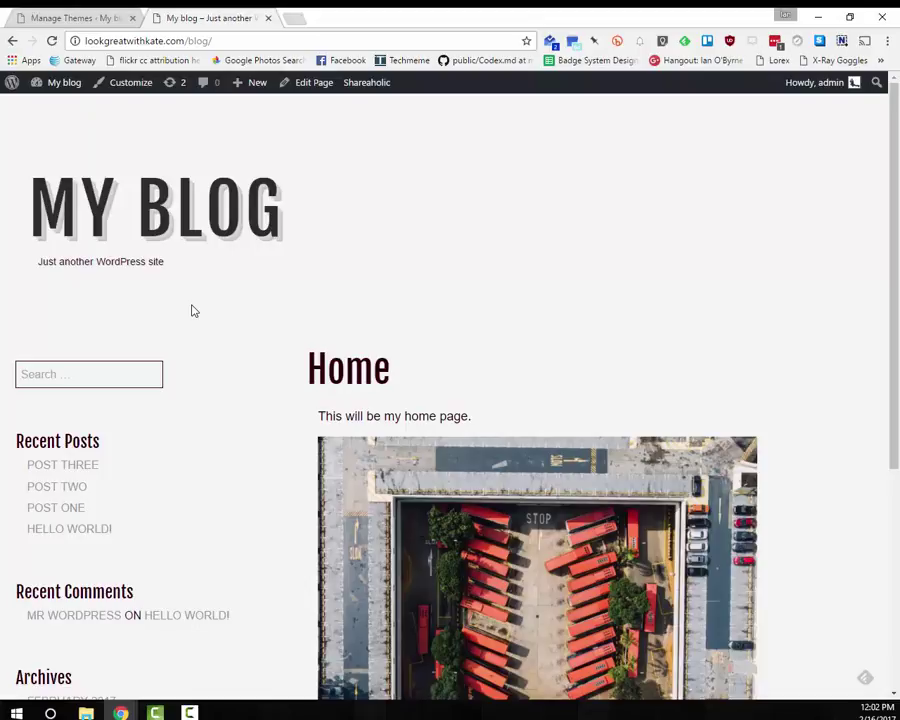
pyautogui.click(171, 42)
pyautogui.click(352, 176)
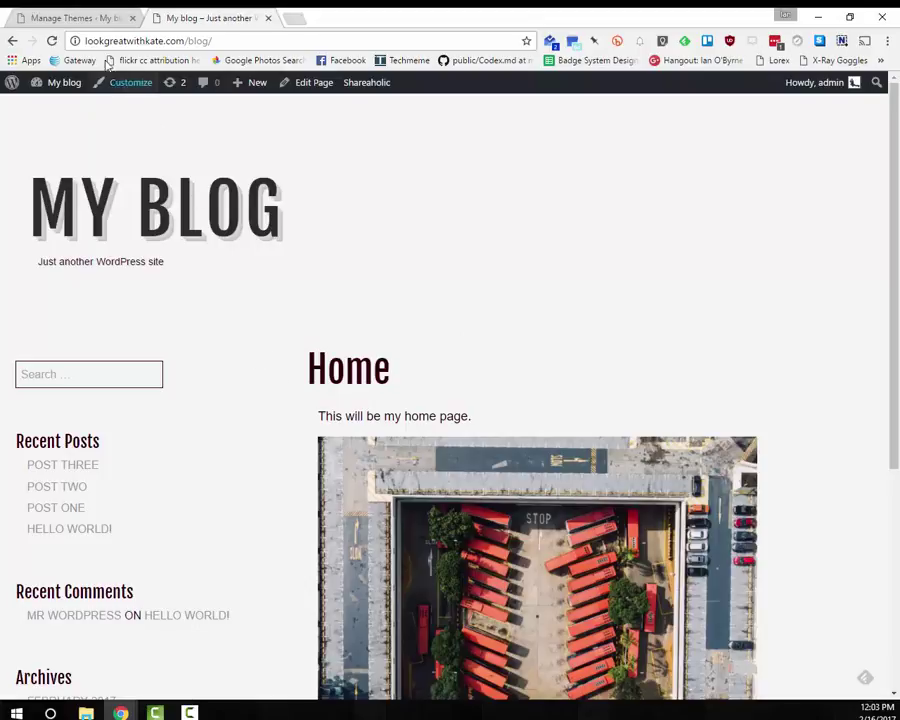
# In the admin area's posts list, move Post One, Post Two, Post Three and Hello world! to the Trash and view the trashed posts.
pyautogui.click(60, 19)
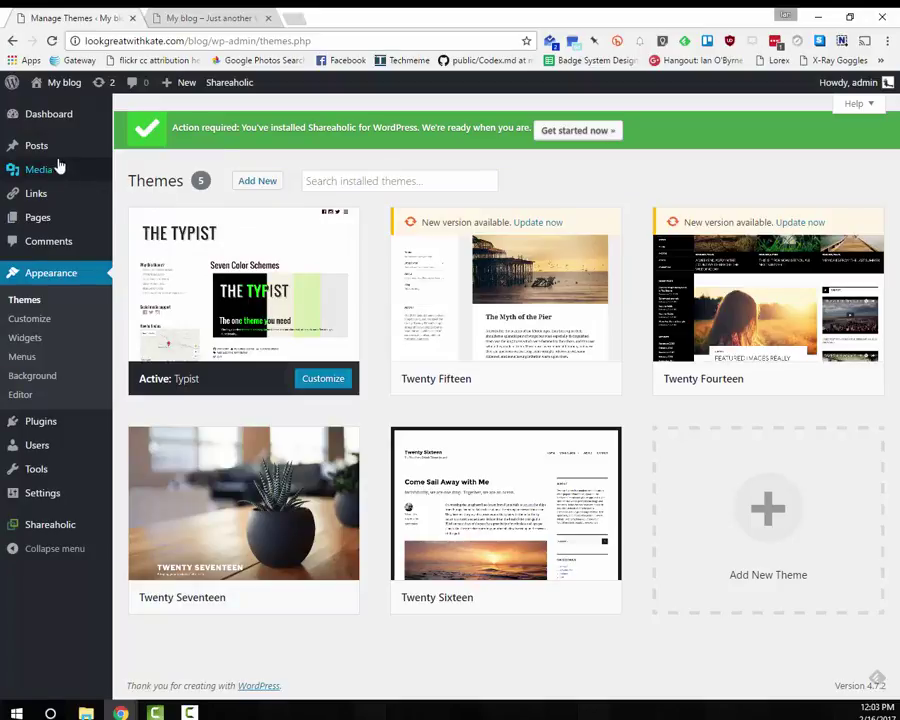
pyautogui.click(137, 149)
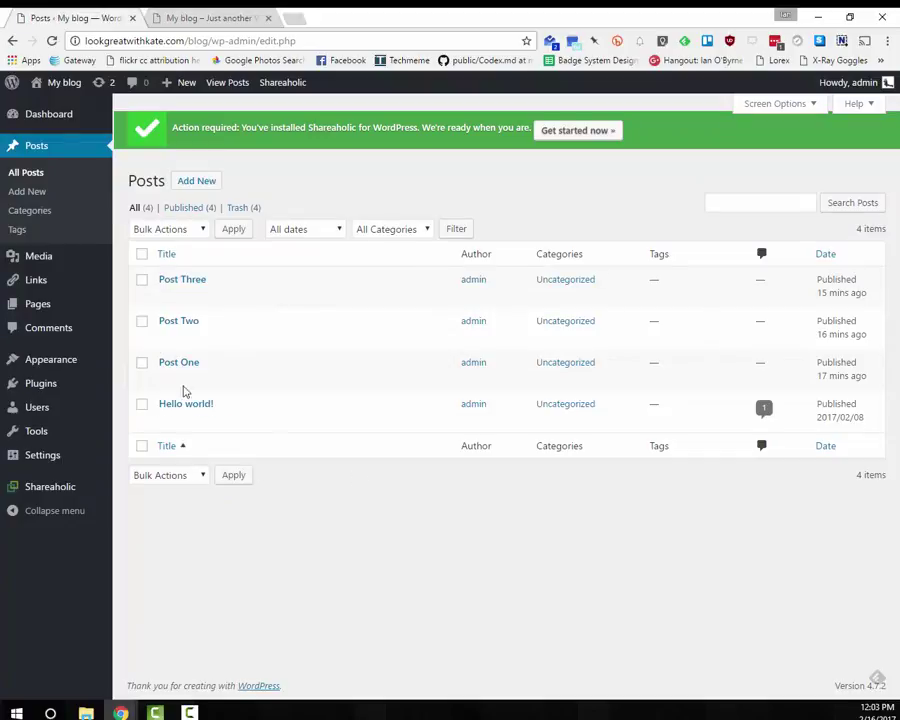
pyautogui.moveTo(40, 364)
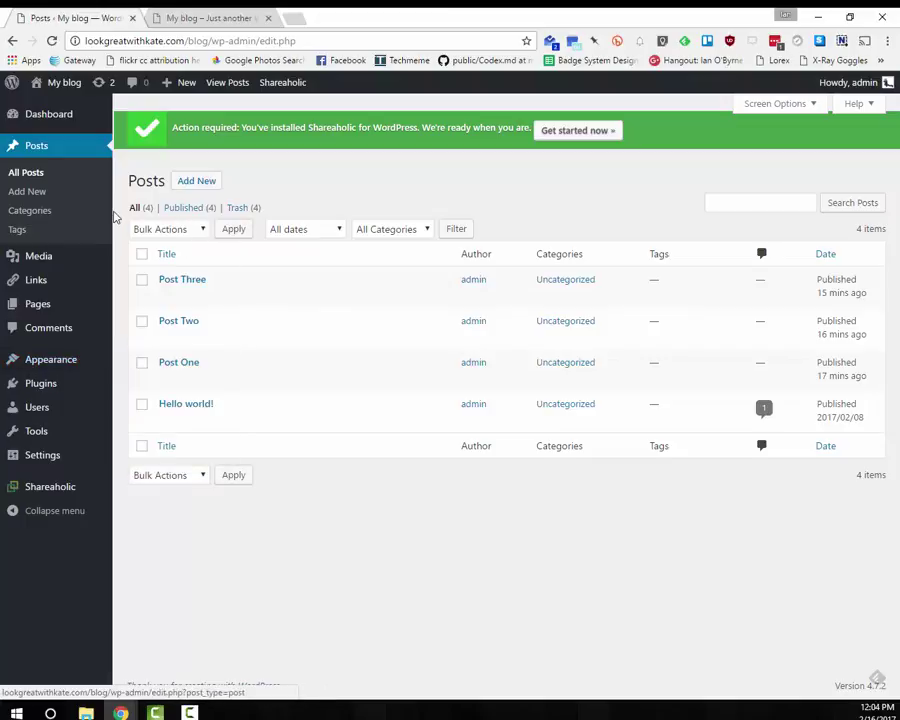
pyautogui.moveTo(60, 363)
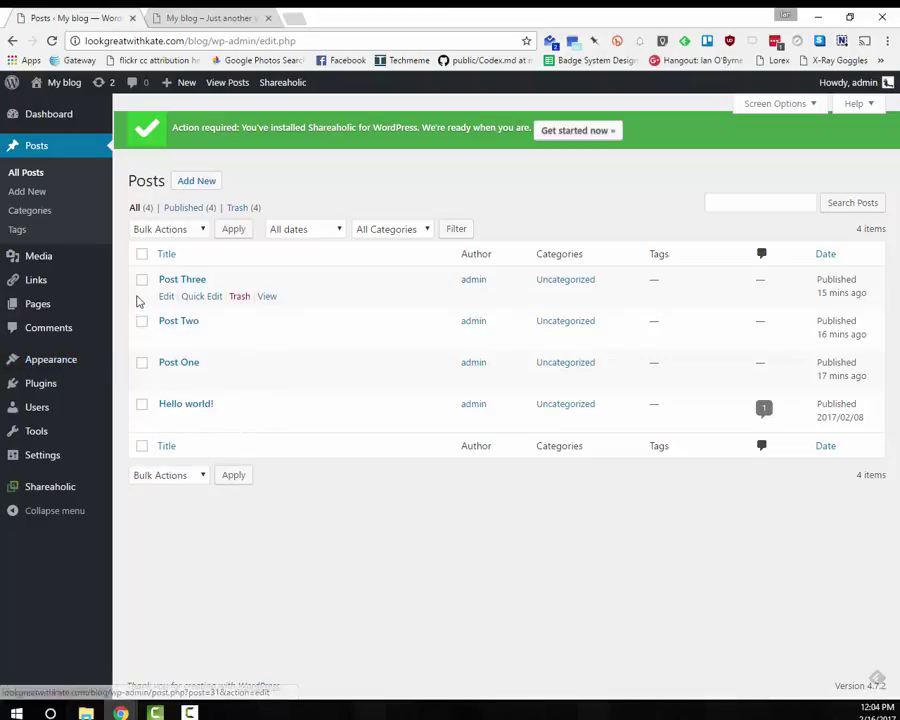
pyautogui.click(142, 280)
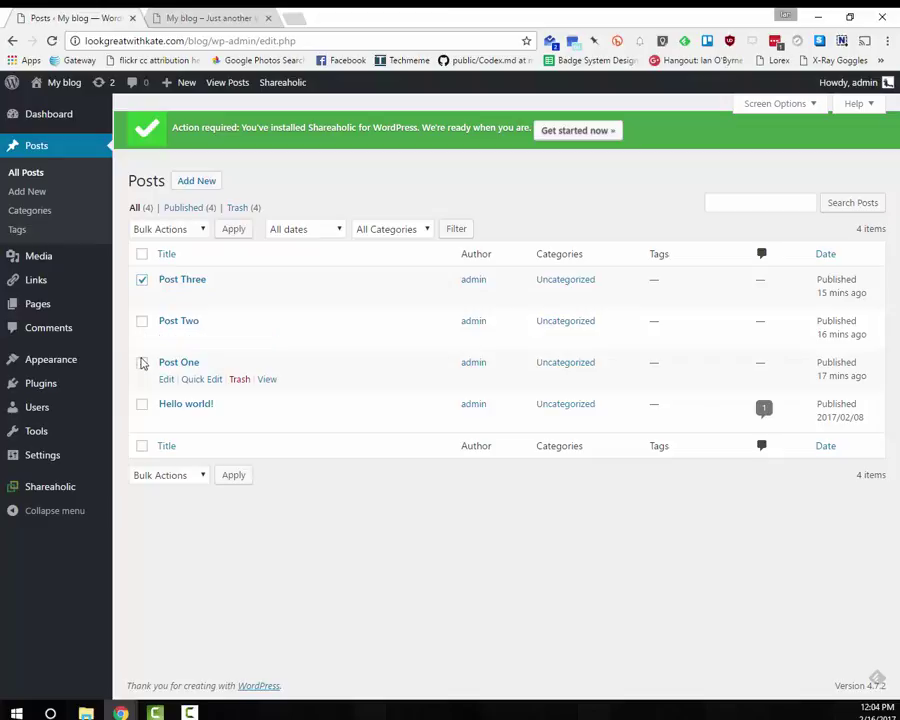
pyautogui.click(142, 363)
pyautogui.click(142, 322)
pyautogui.click(141, 404)
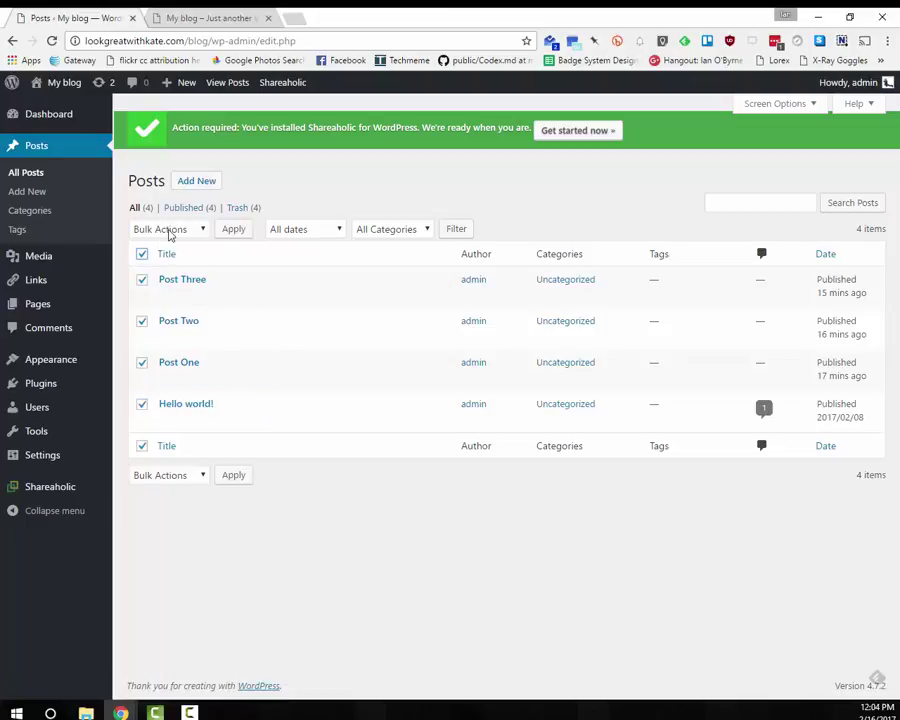
pyautogui.click(169, 232)
pyautogui.click(170, 272)
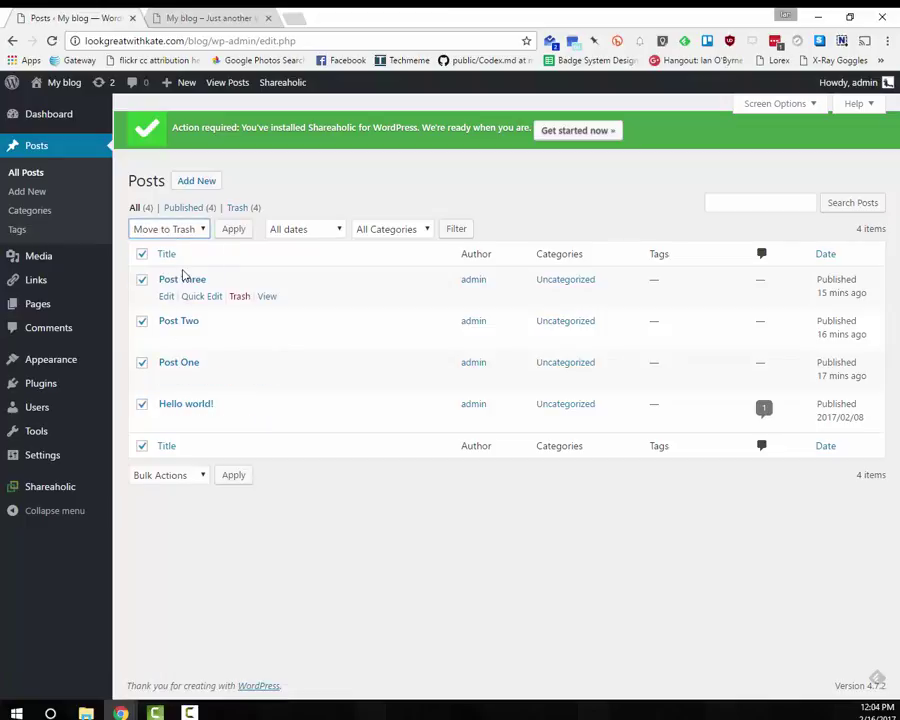
pyautogui.click(244, 230)
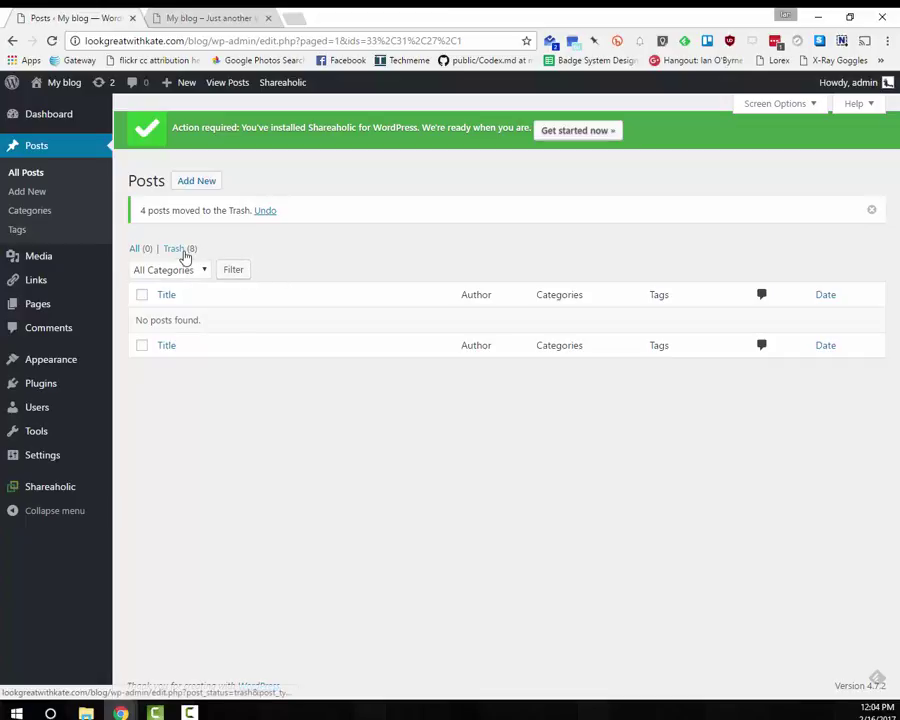
pyautogui.click(174, 249)
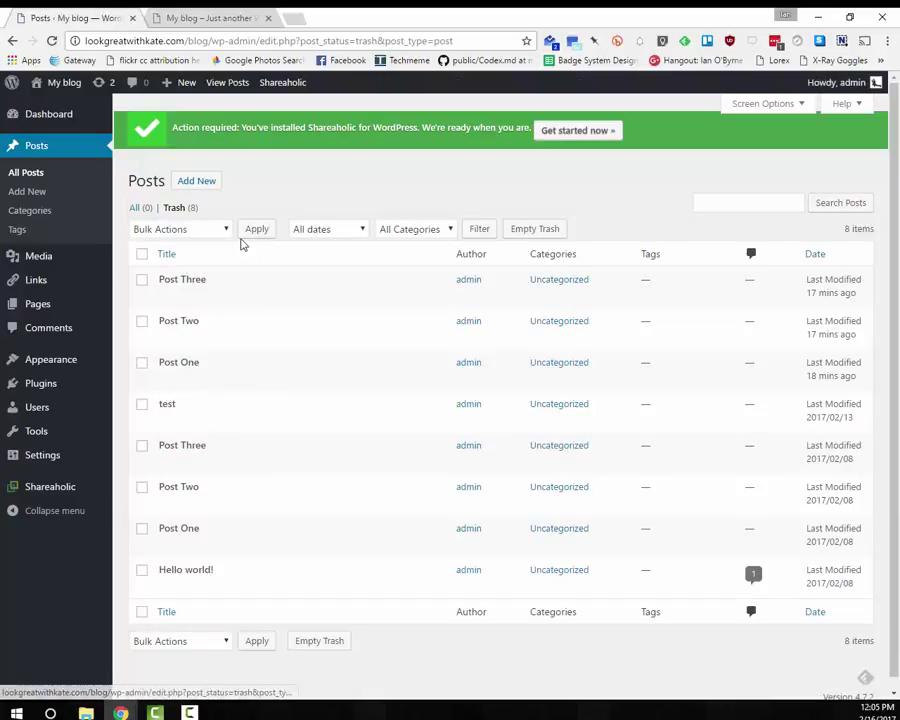
# Move the Teaching Materials page to the Trash, keeping the About Me and Home pages.
pyautogui.click(40, 305)
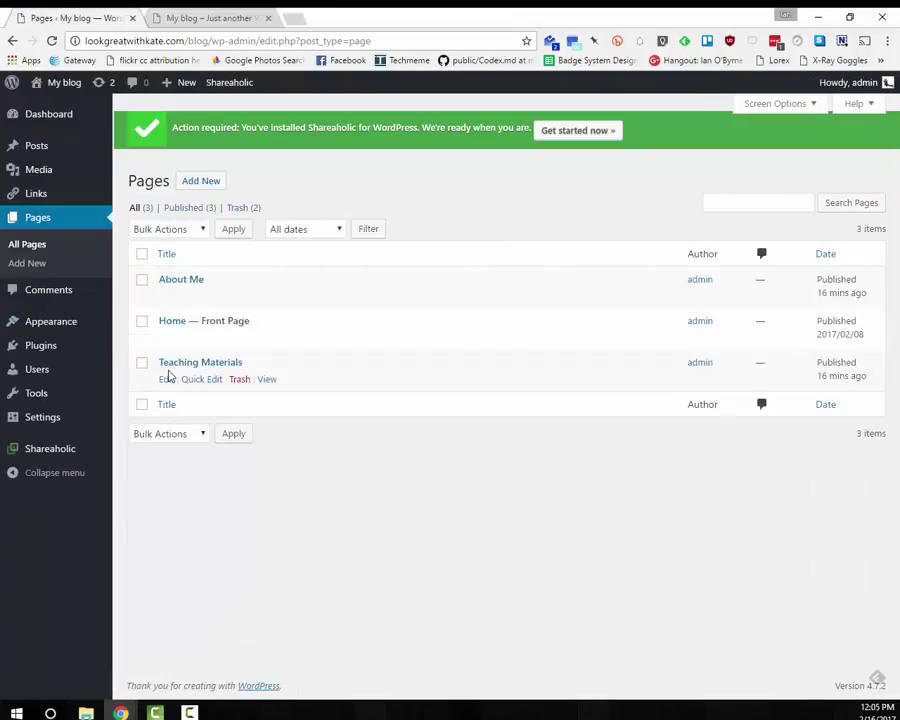
pyautogui.click(142, 363)
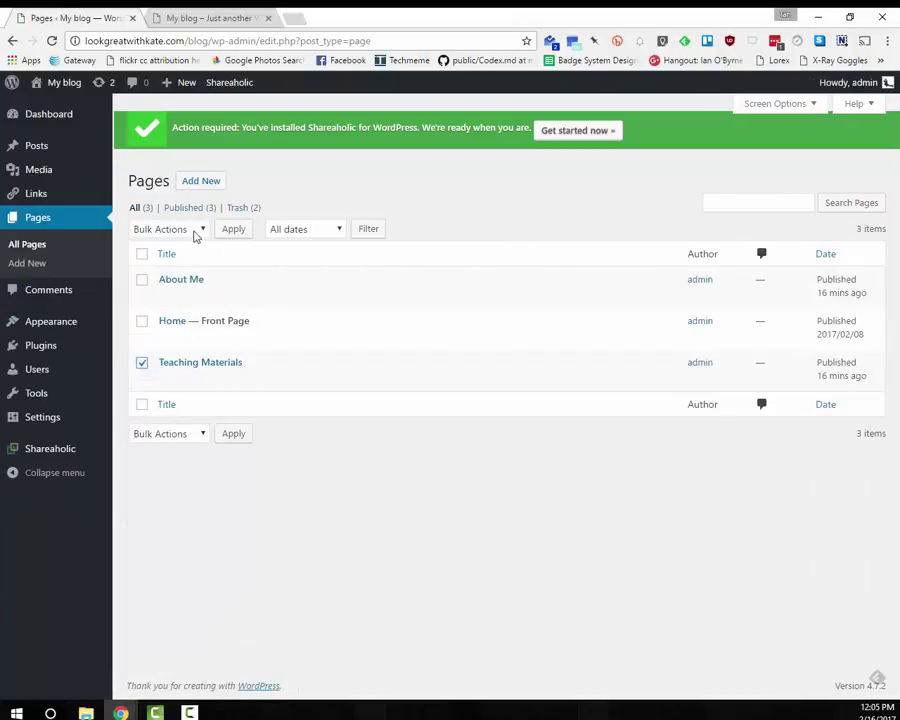
pyautogui.click(193, 232)
pyautogui.click(310, 494)
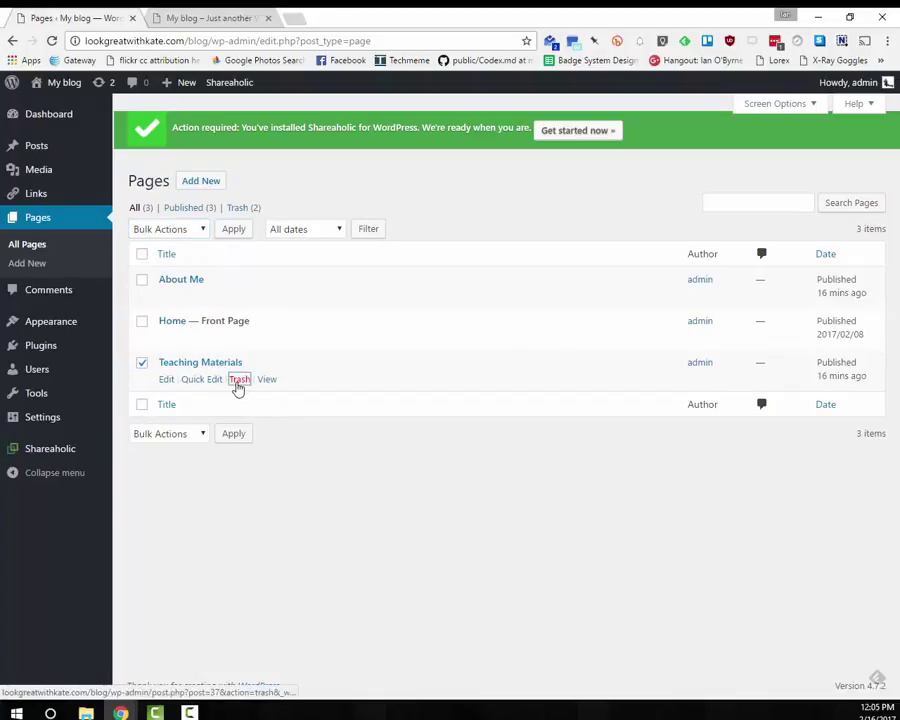
pyautogui.click(239, 380)
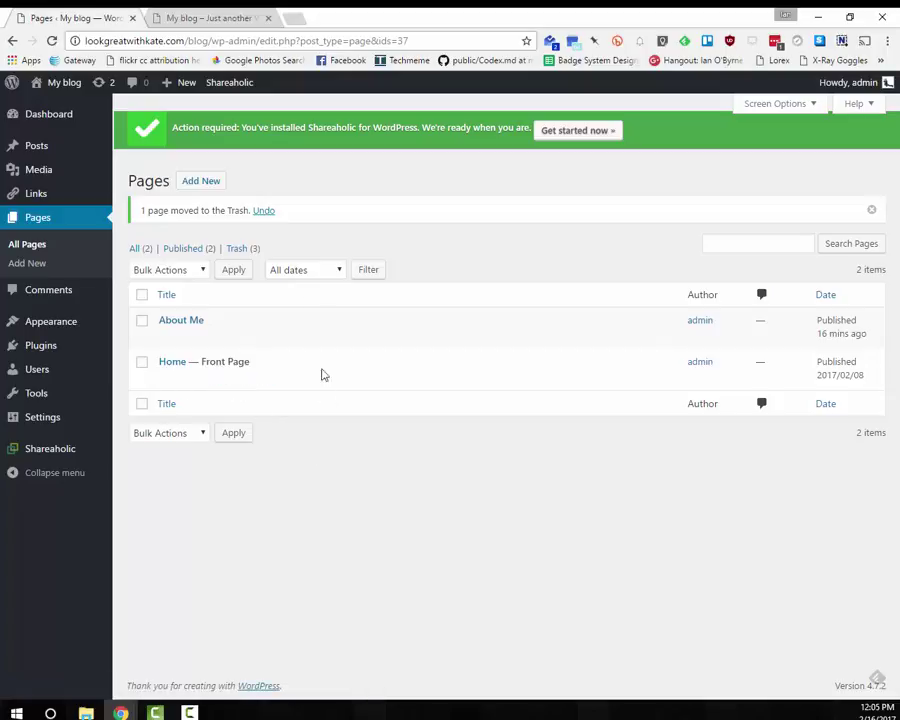
# Check the dashboard overview and look through the blog's home page, and open the theme customizer from there.
pyautogui.click(62, 116)
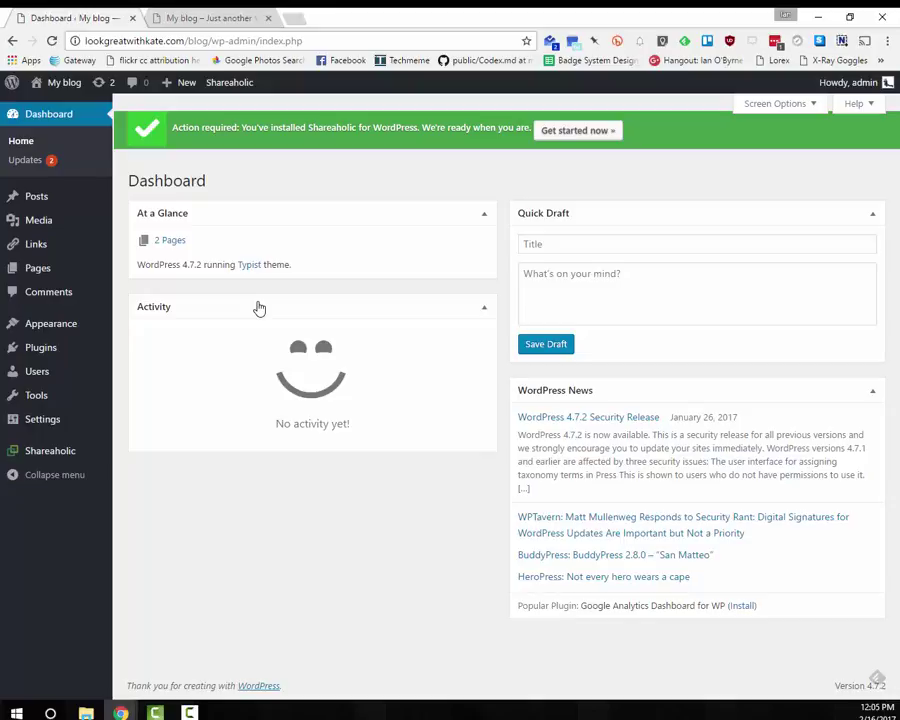
pyautogui.click(208, 20)
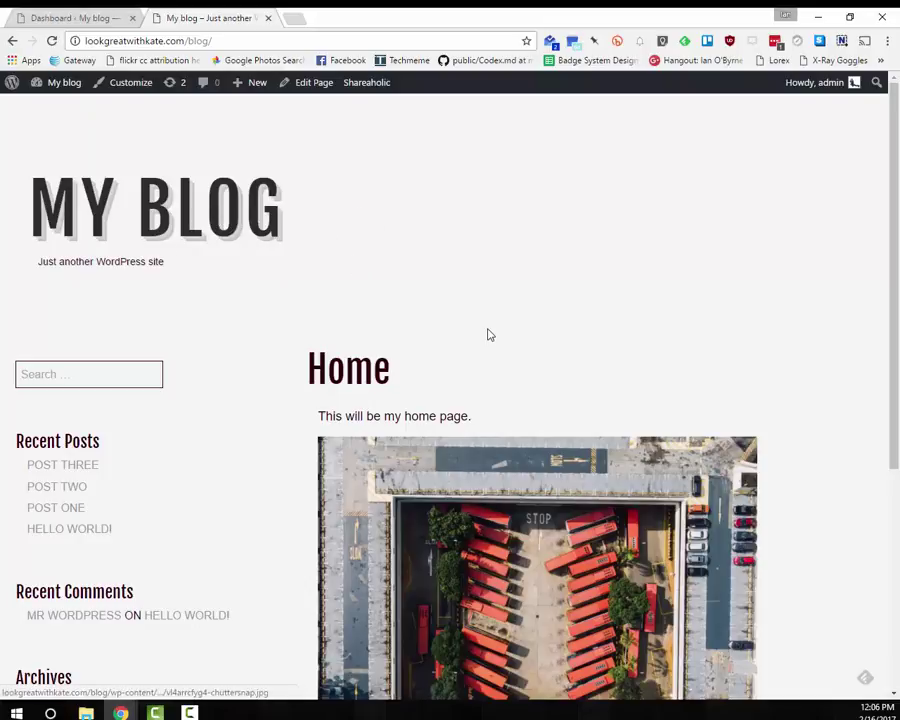
pyautogui.scroll(-4, 487, 335)
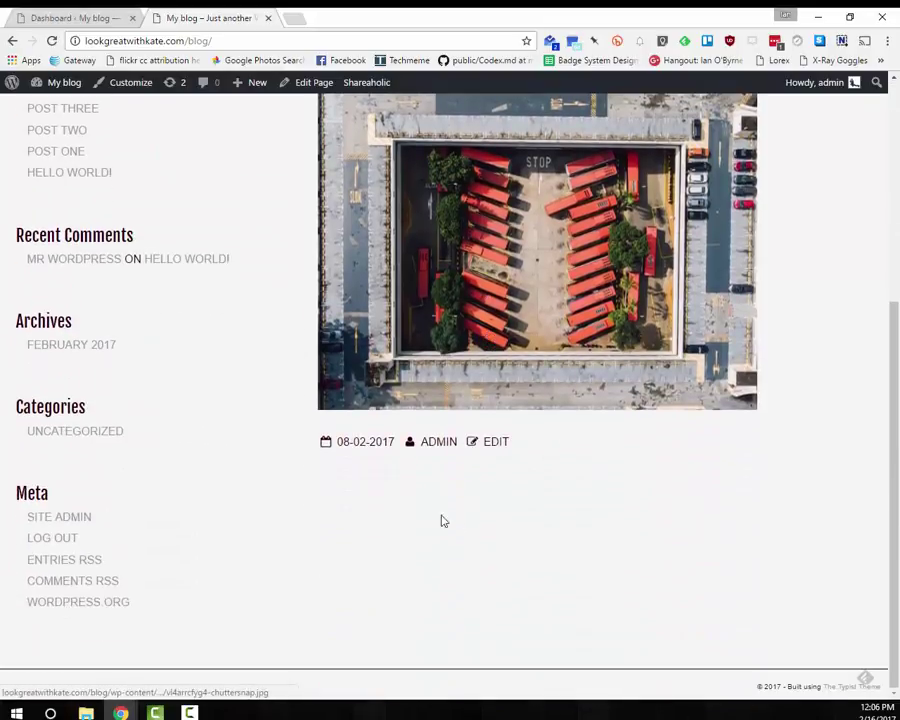
pyautogui.scroll(4, 279, 469)
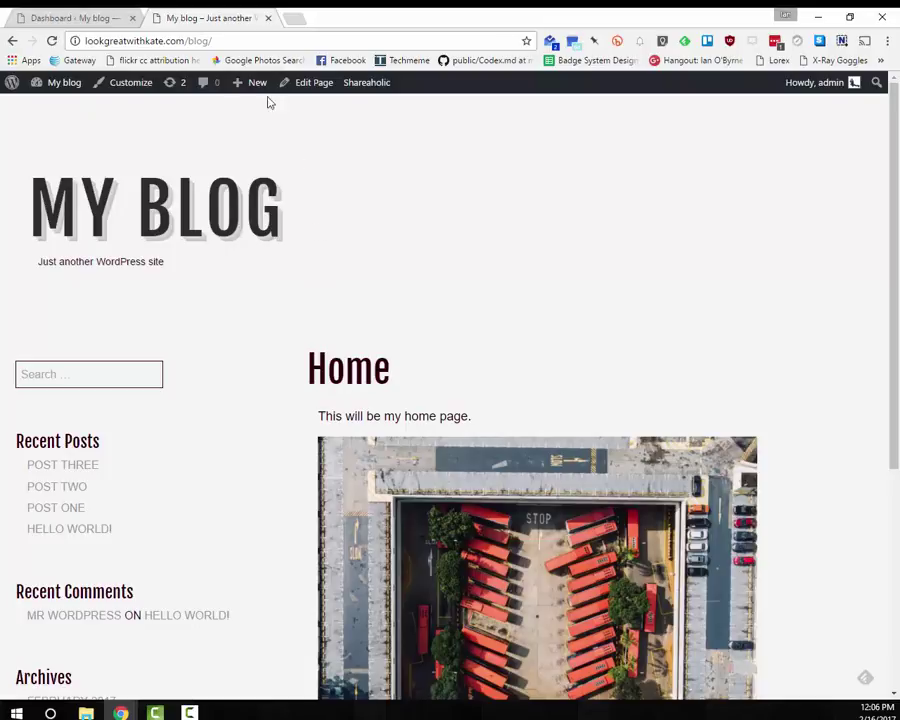
pyautogui.click(114, 85)
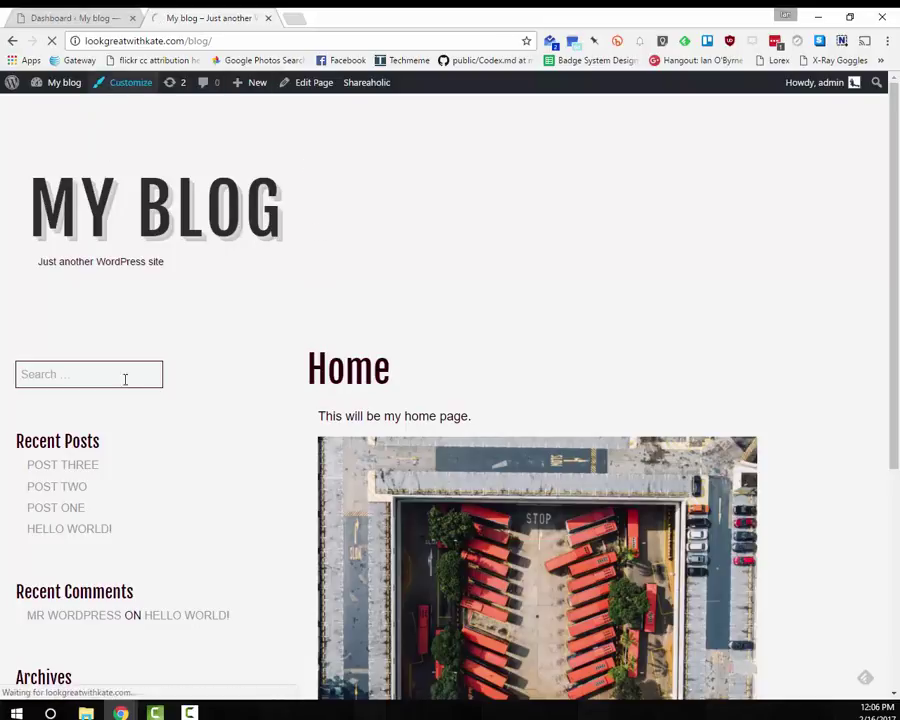